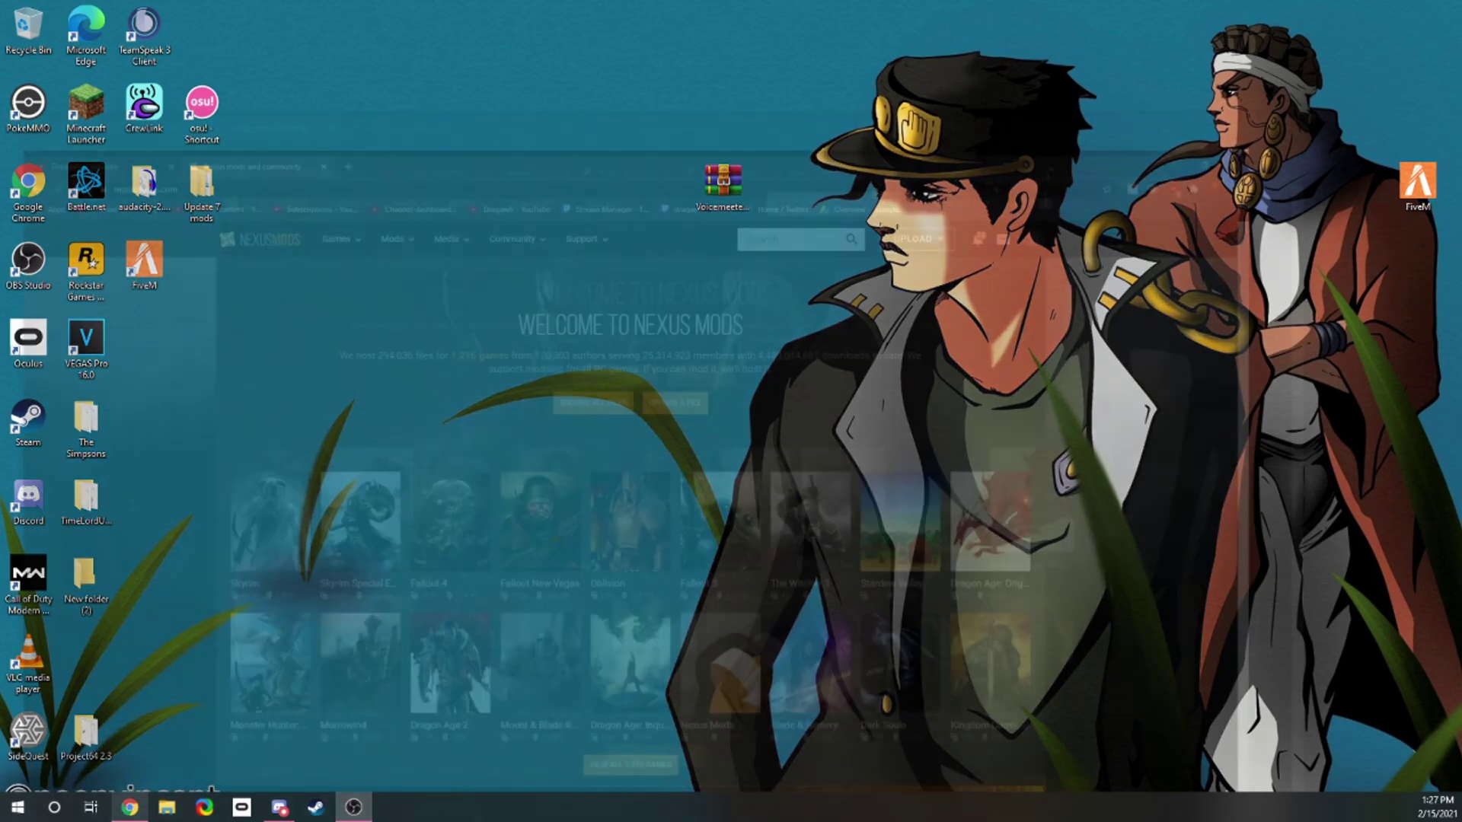
Switch to Chrome, read the comment reply on the Outer Rim mod video from the YouTube notifications, and minimize the browser
{"action": "left_click", "coordinate": [129, 807]}
{"action": "left_click", "coordinate": [98, 12]}
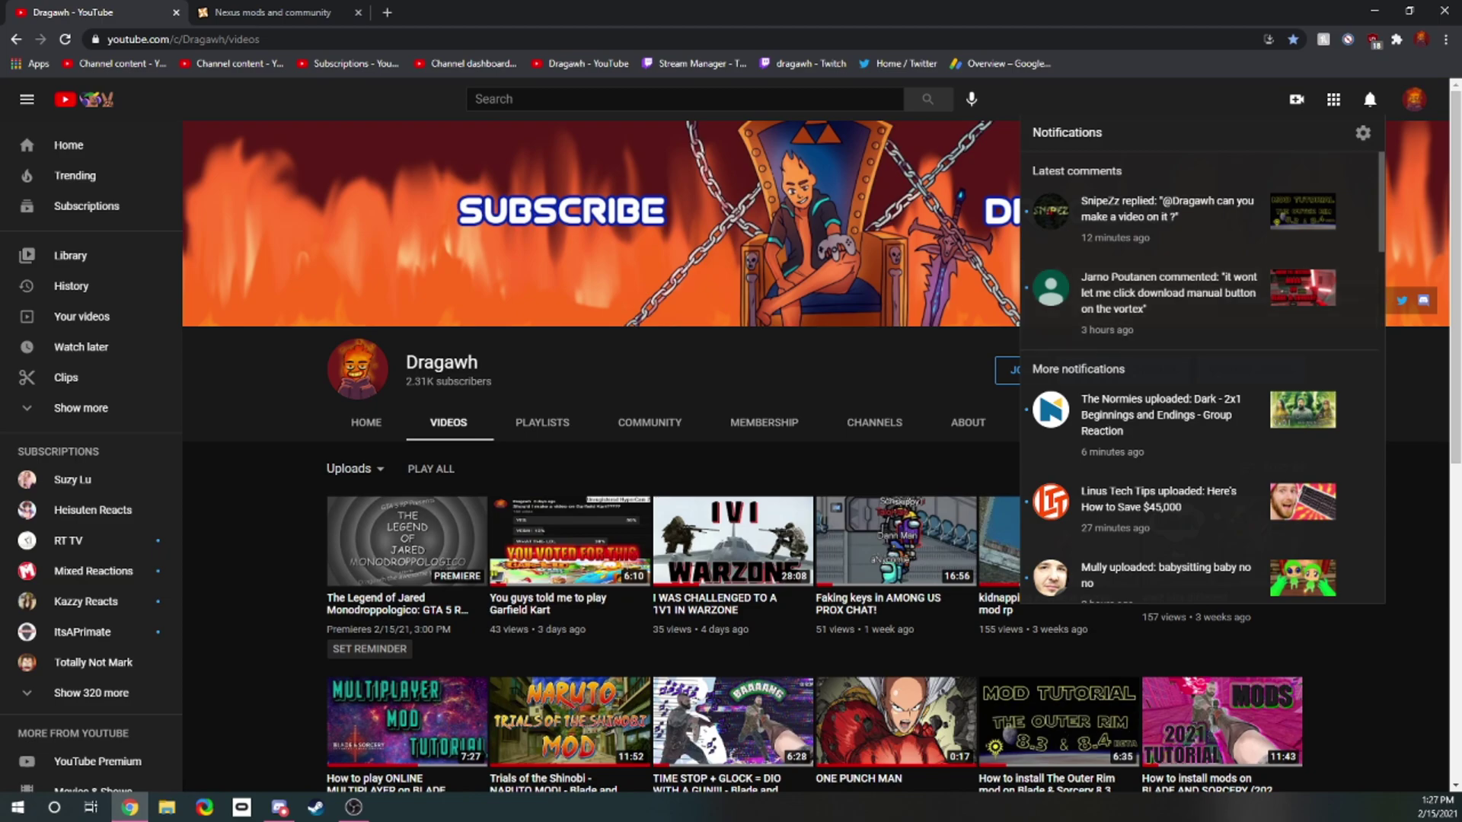
{"action": "left_click", "coordinate": [1168, 217]}
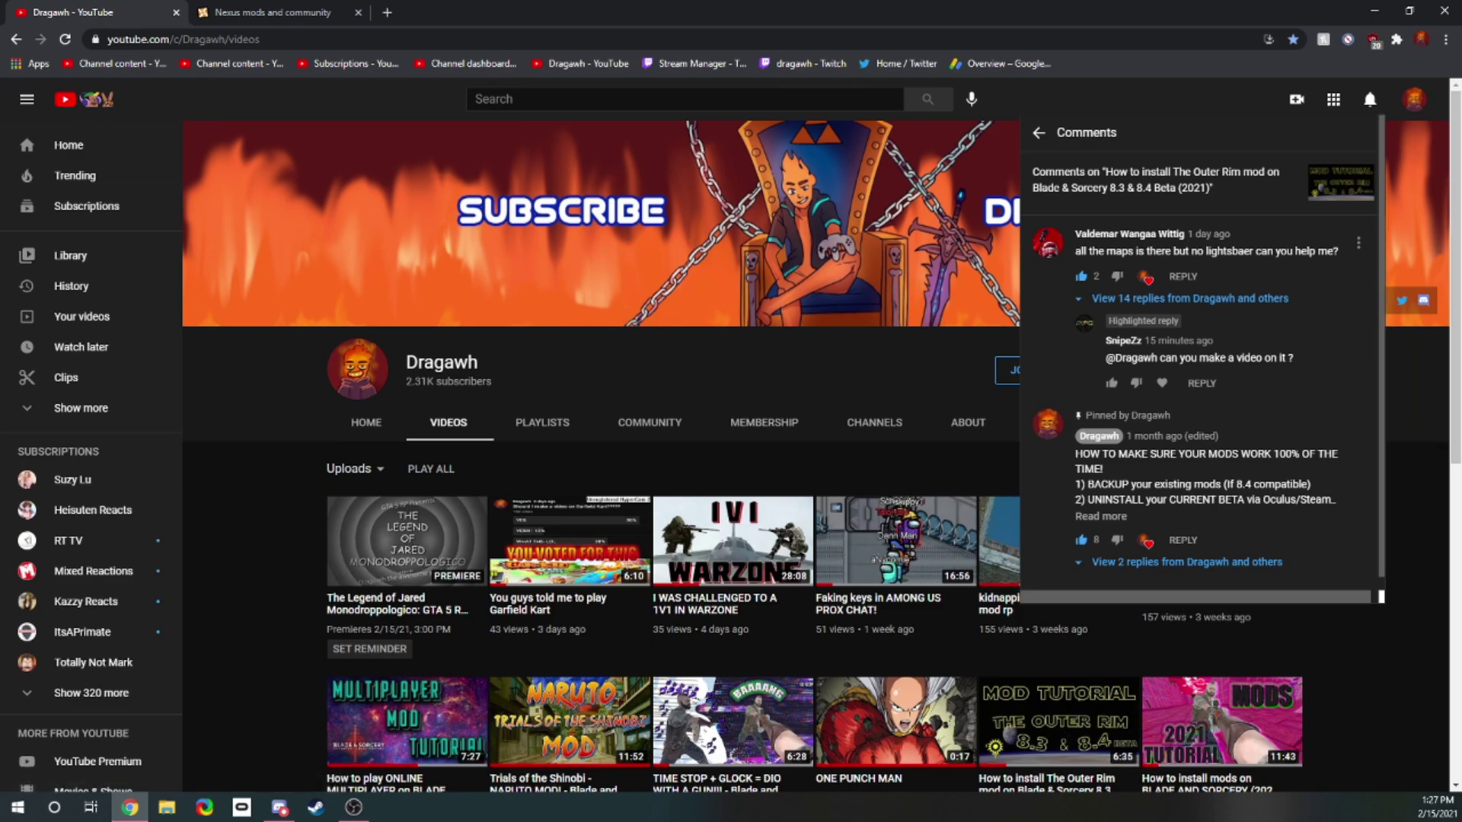
{"action": "scroll", "coordinate": [1202, 358], "scroll_direction": "down", "scroll_amount": 1}
{"action": "scroll", "coordinate": [1203, 358], "scroll_direction": "up", "scroll_amount": 1}
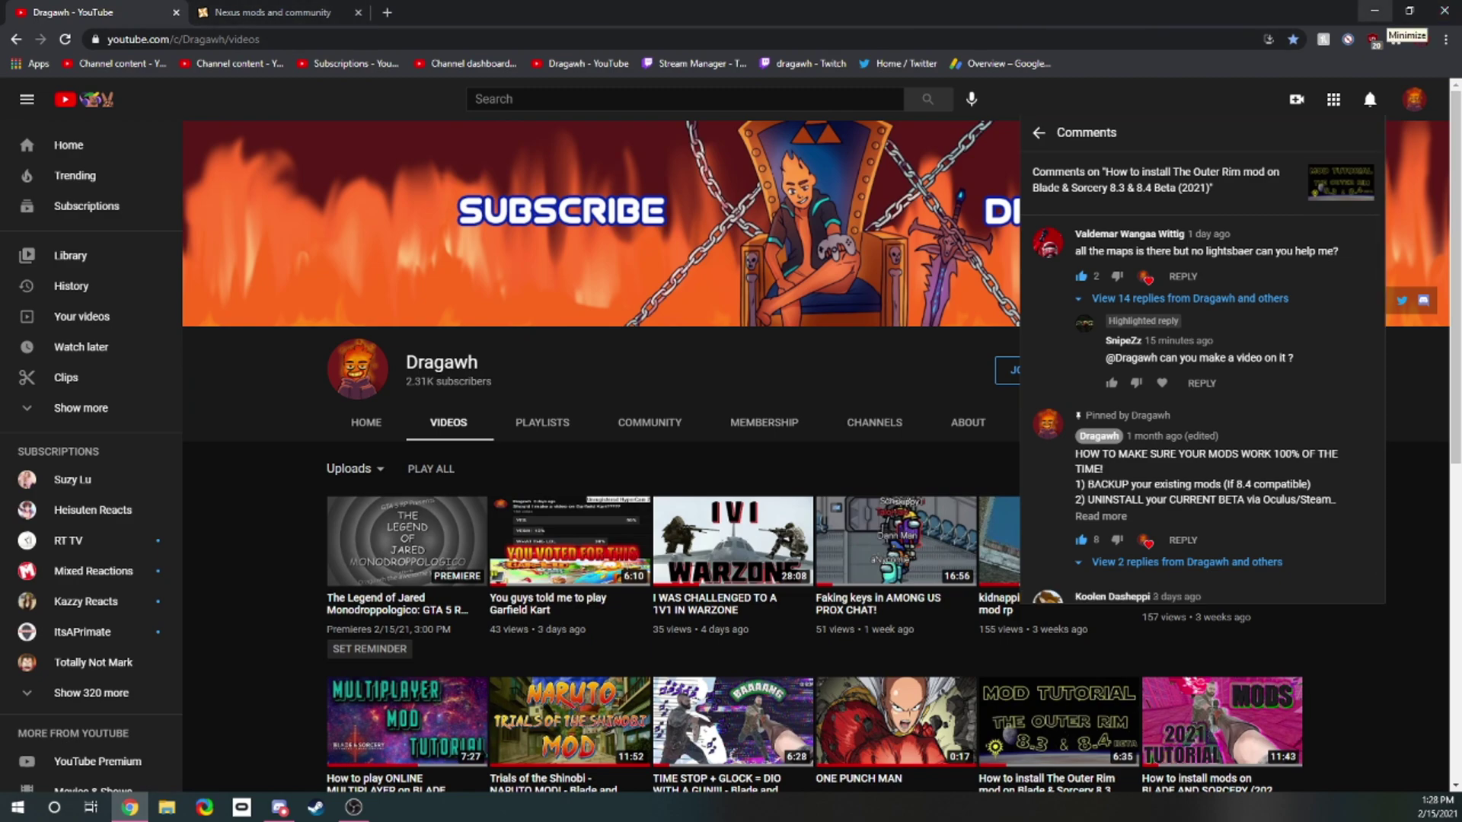
{"action": "left_click", "coordinate": [1375, 11]}
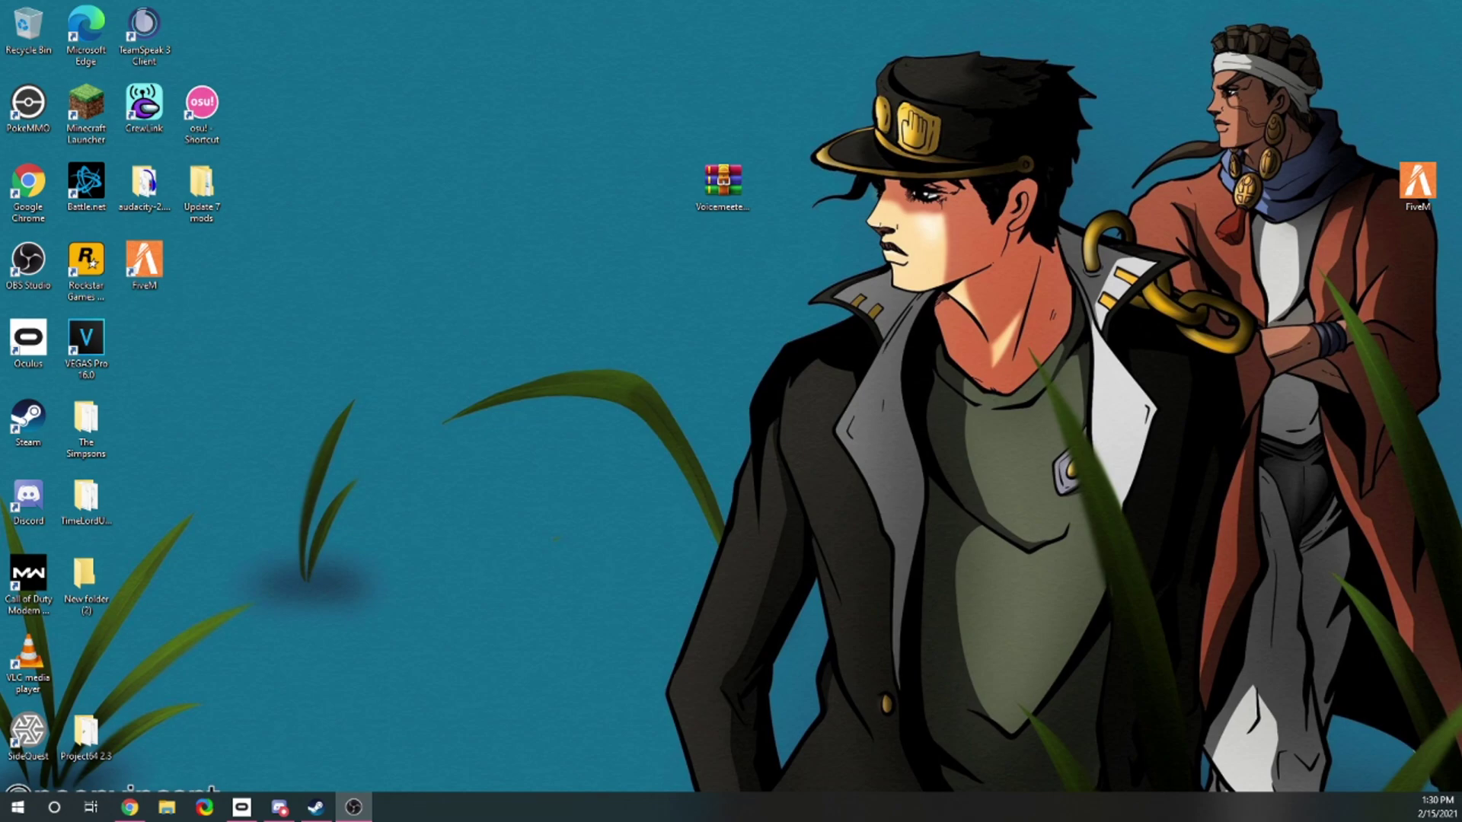
Switch to Steam and opt Blade & Sorcery into the previousversion_u7 beta, closing its properties
{"action": "mouse_move", "coordinate": [316, 807]}
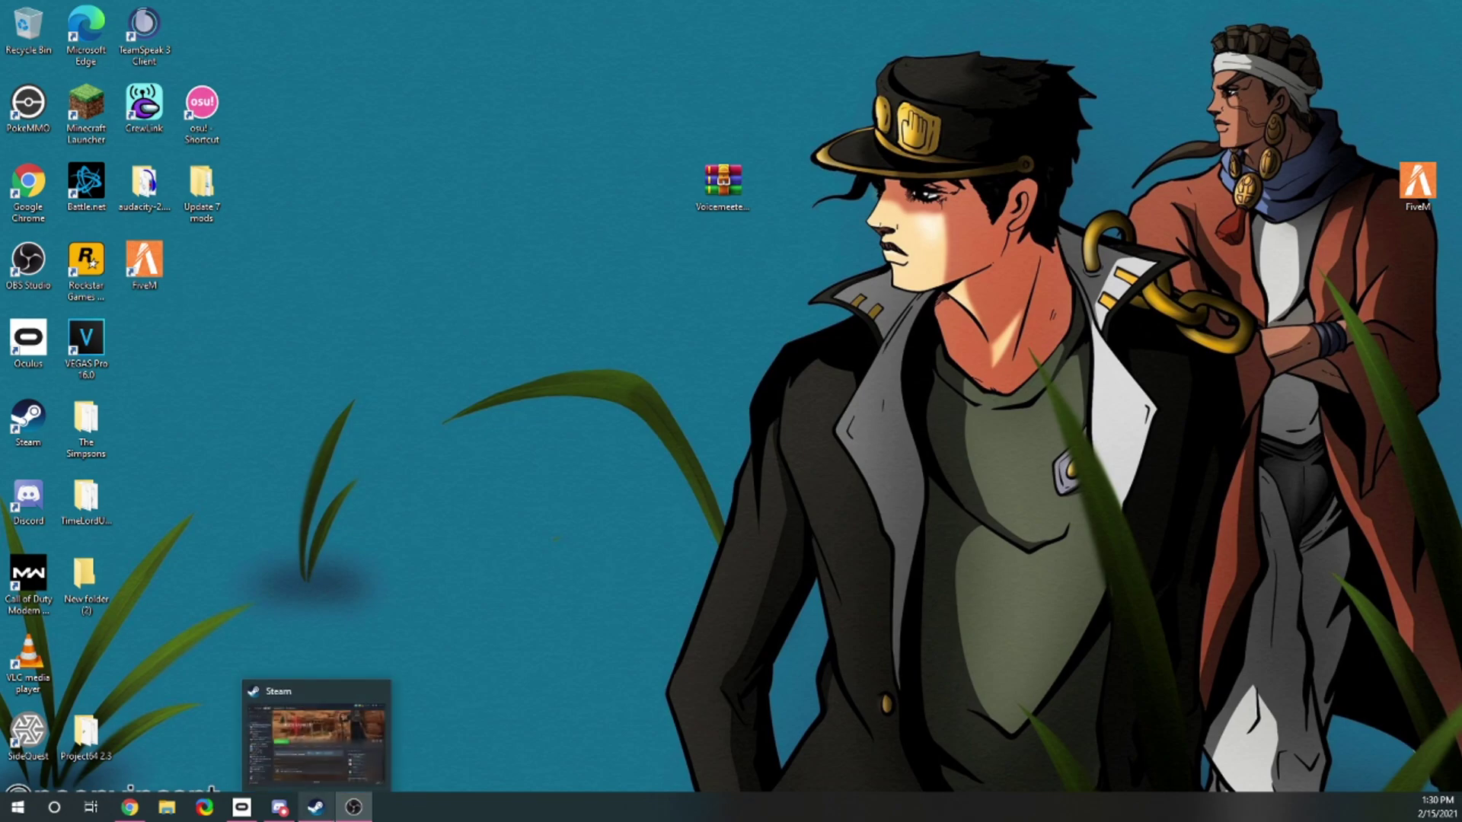
{"action": "left_click", "coordinate": [316, 807]}
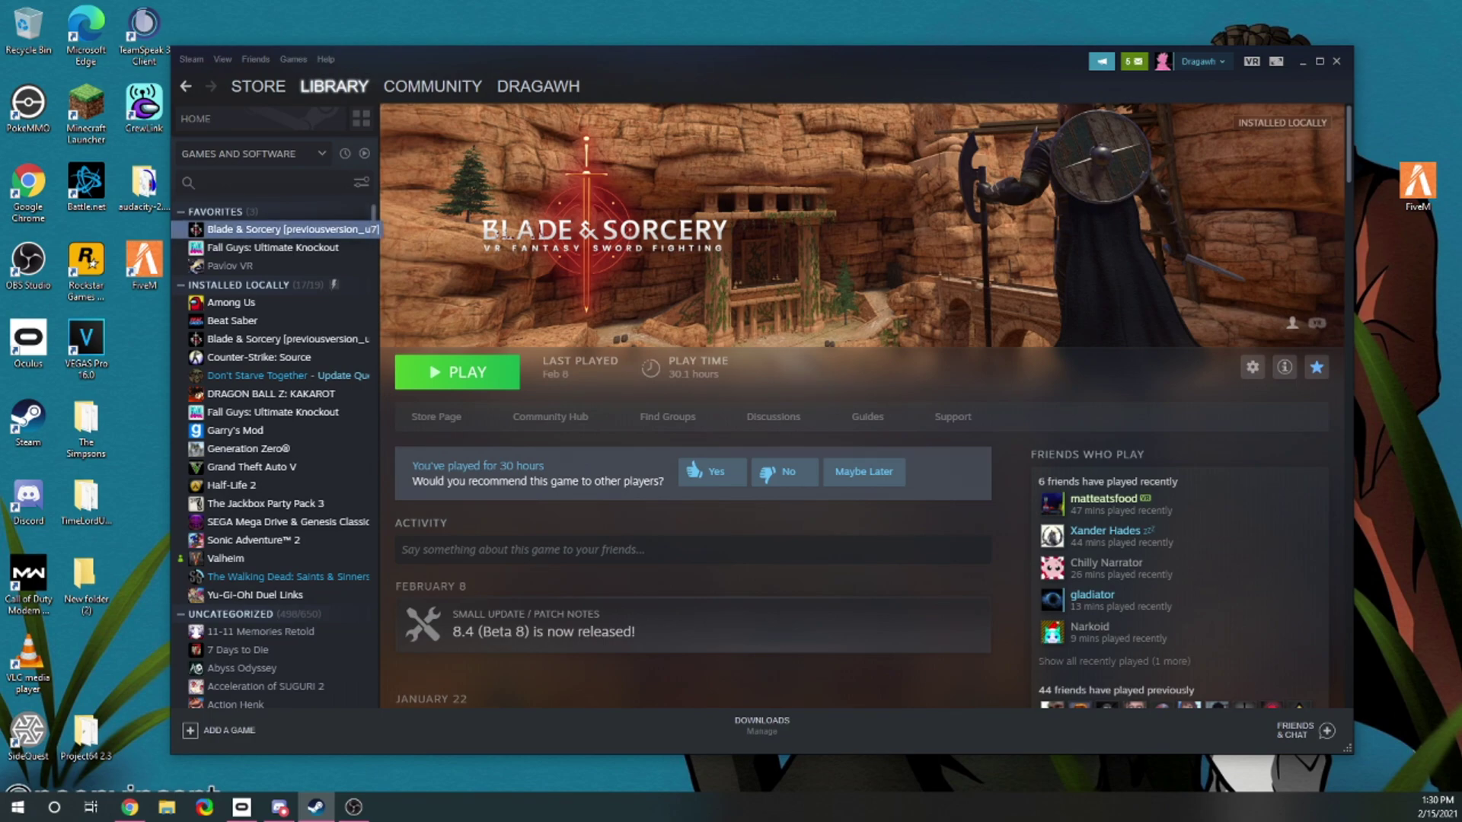
{"action": "right_click", "coordinate": [289, 227]}
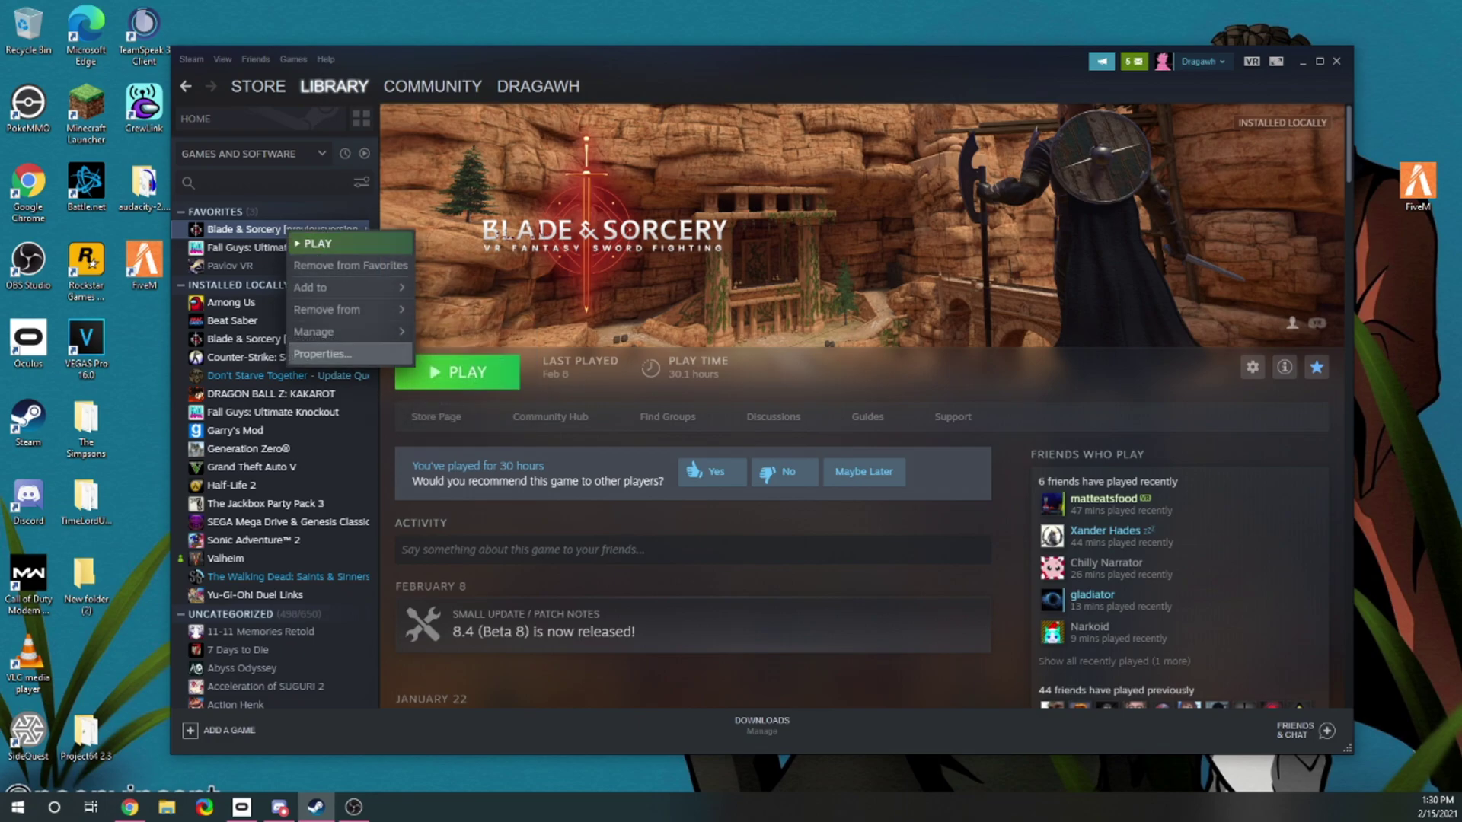
{"action": "left_click", "coordinate": [304, 341]}
{"action": "left_click", "coordinate": [446, 302]}
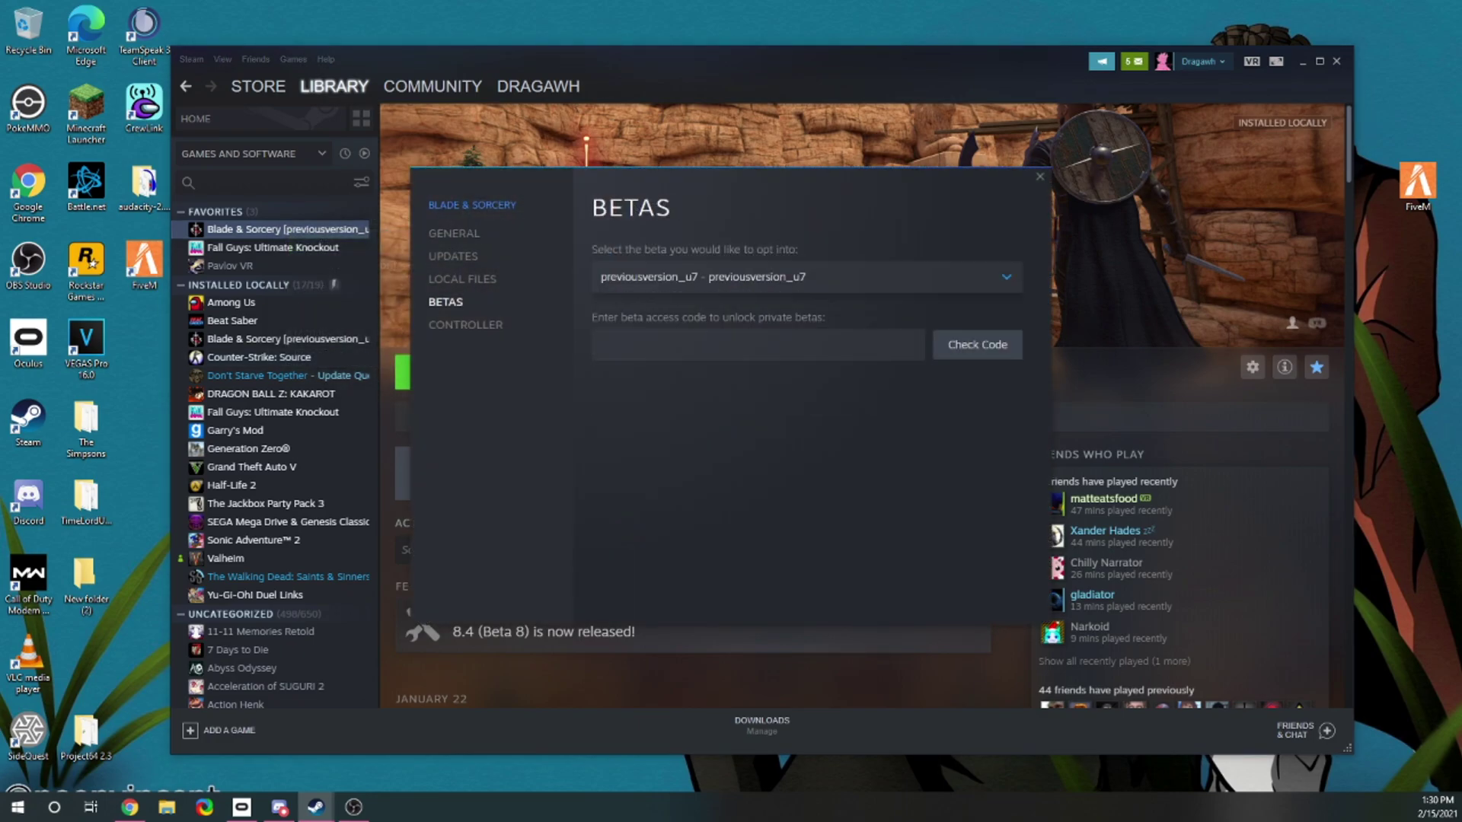
{"action": "left_click", "coordinate": [807, 278]}
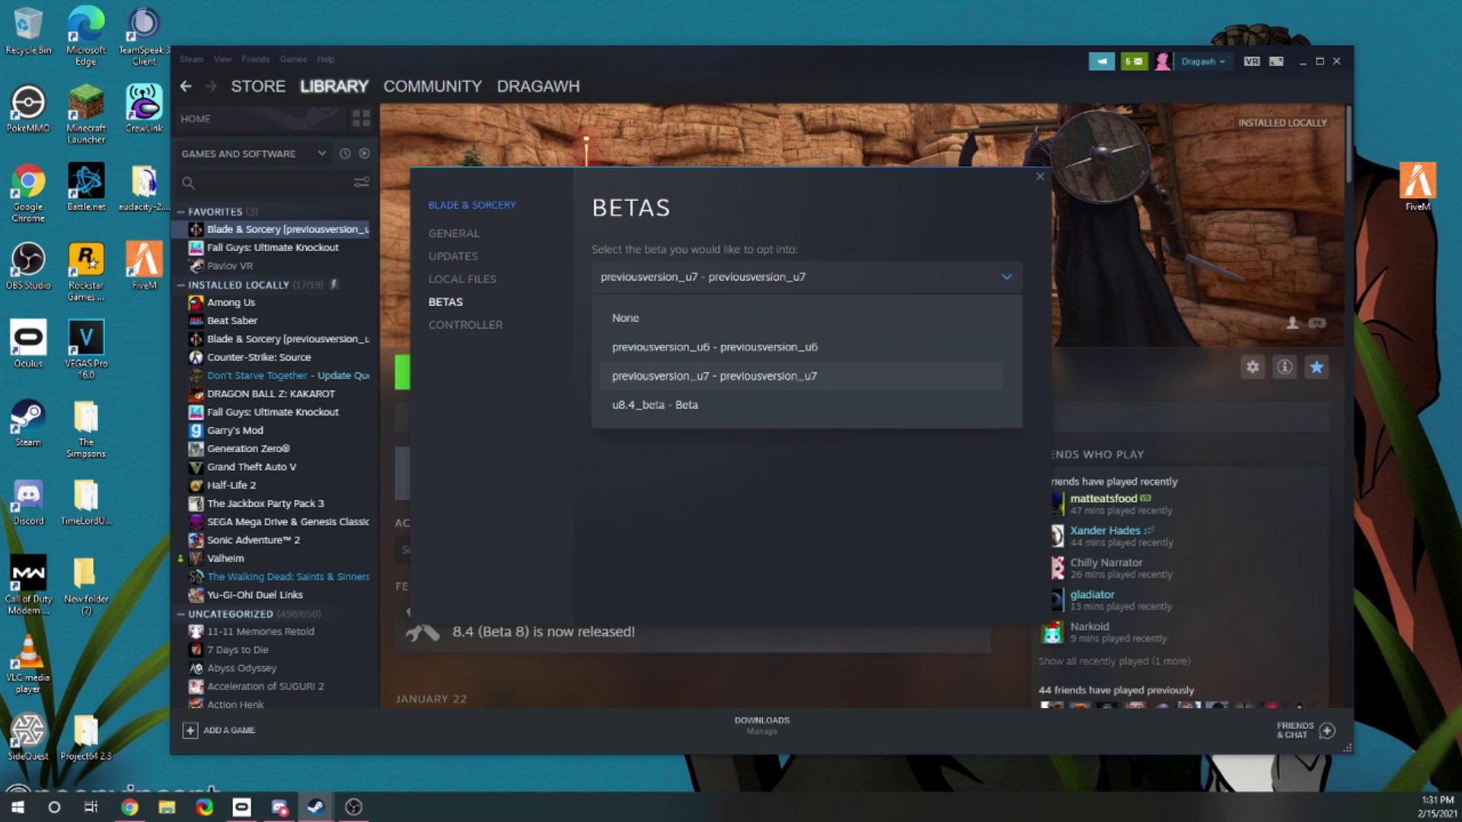
{"action": "left_click", "coordinate": [714, 376]}
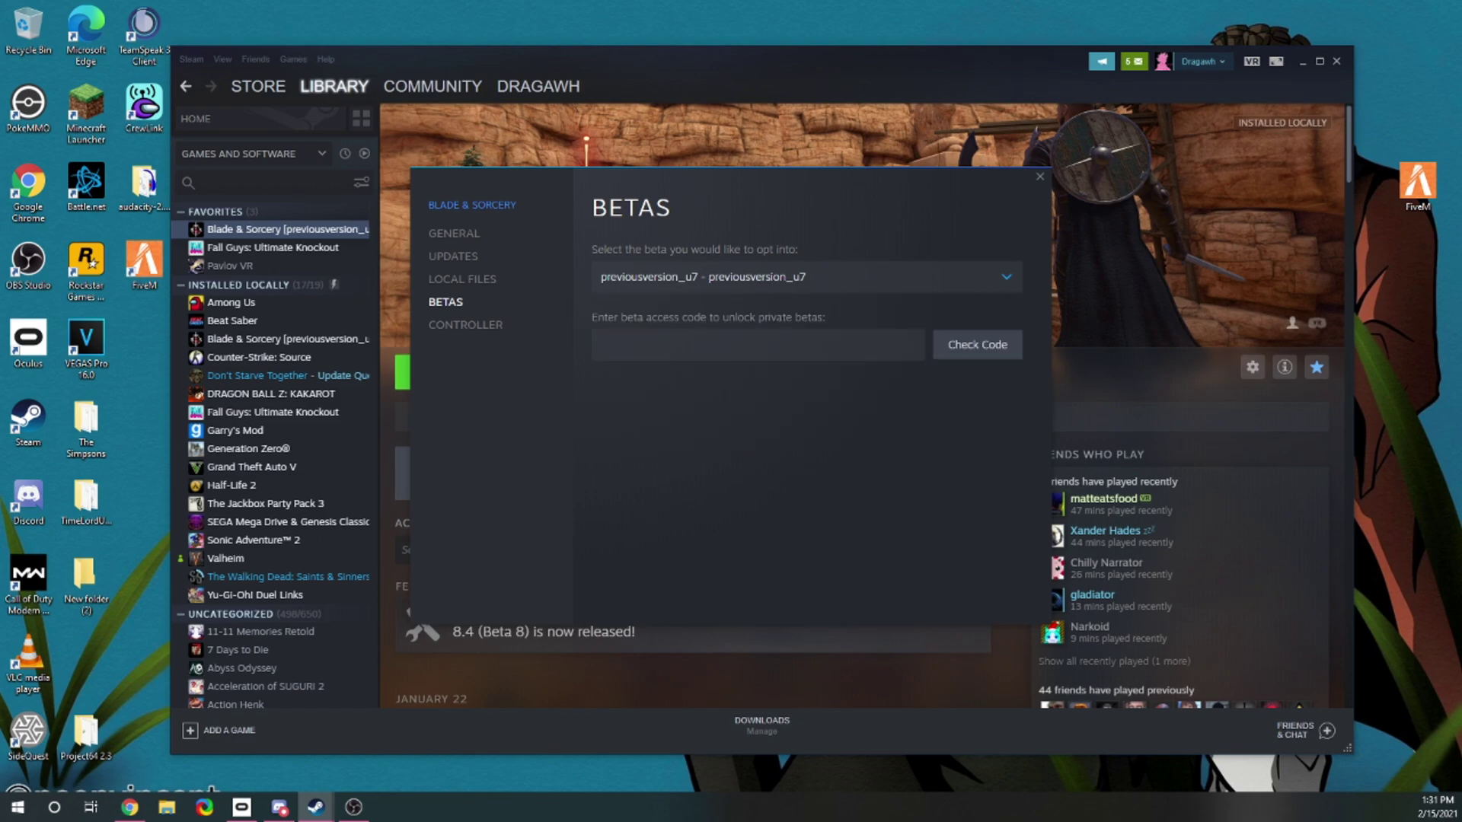
{"action": "key", "text": "Escape"}
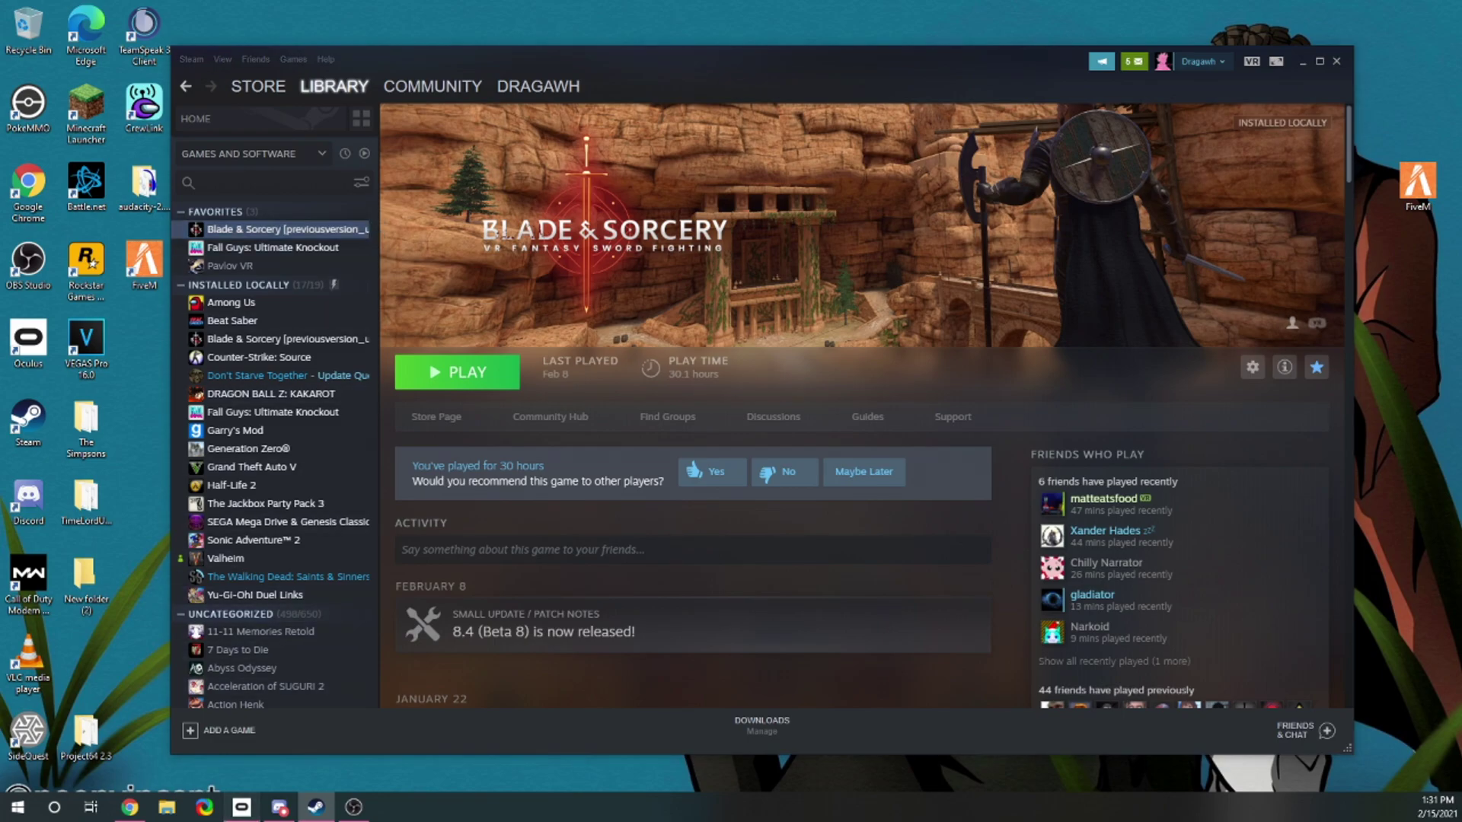
Switch to Oculus, open the Blade & Sorcery store page and examine its selectable versions under Version + Release Notes
{"action": "left_click", "coordinate": [241, 807]}
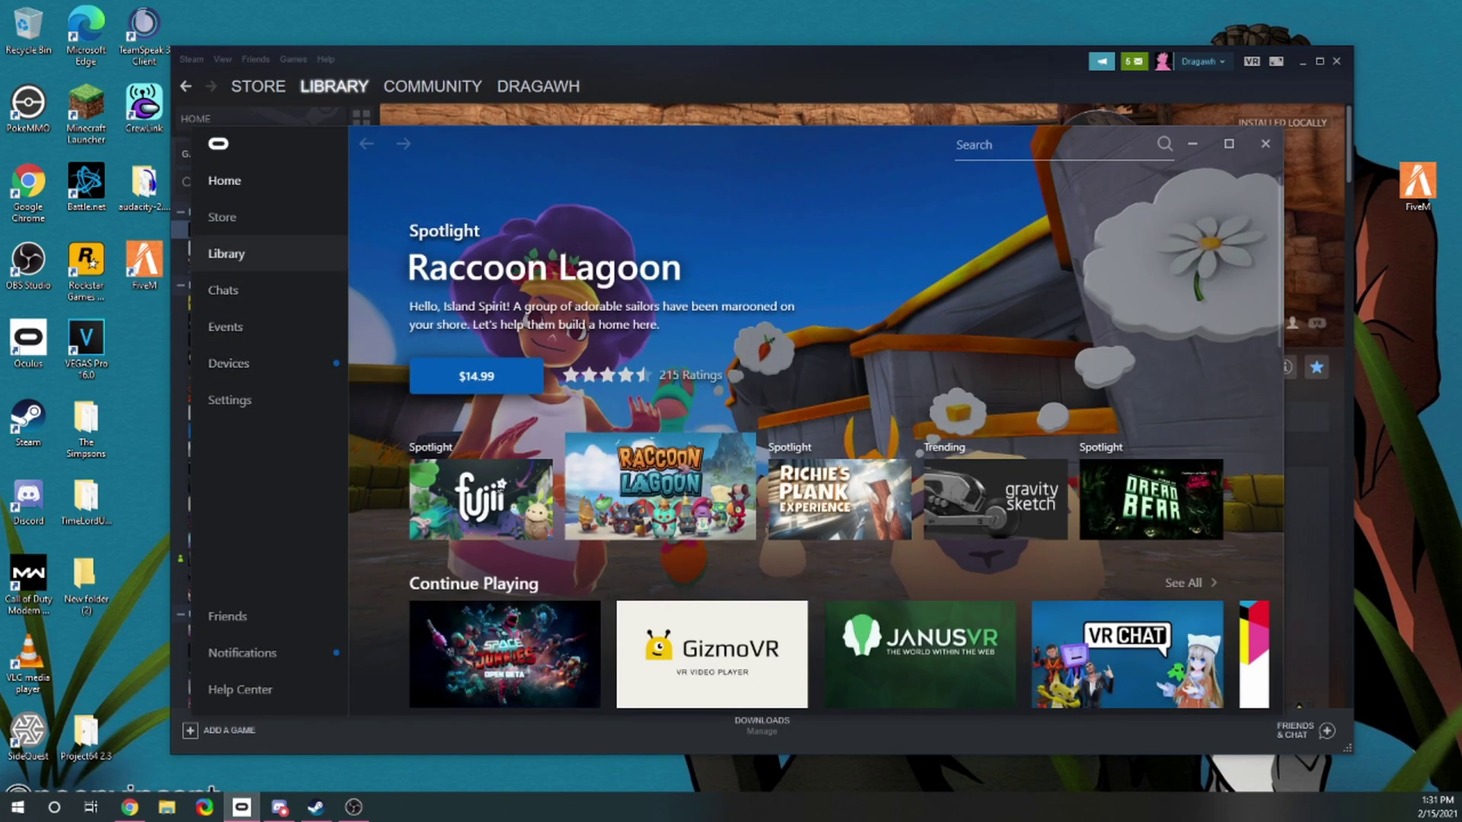
{"action": "left_click", "coordinate": [223, 217]}
{"action": "left_click", "coordinate": [1054, 144]}
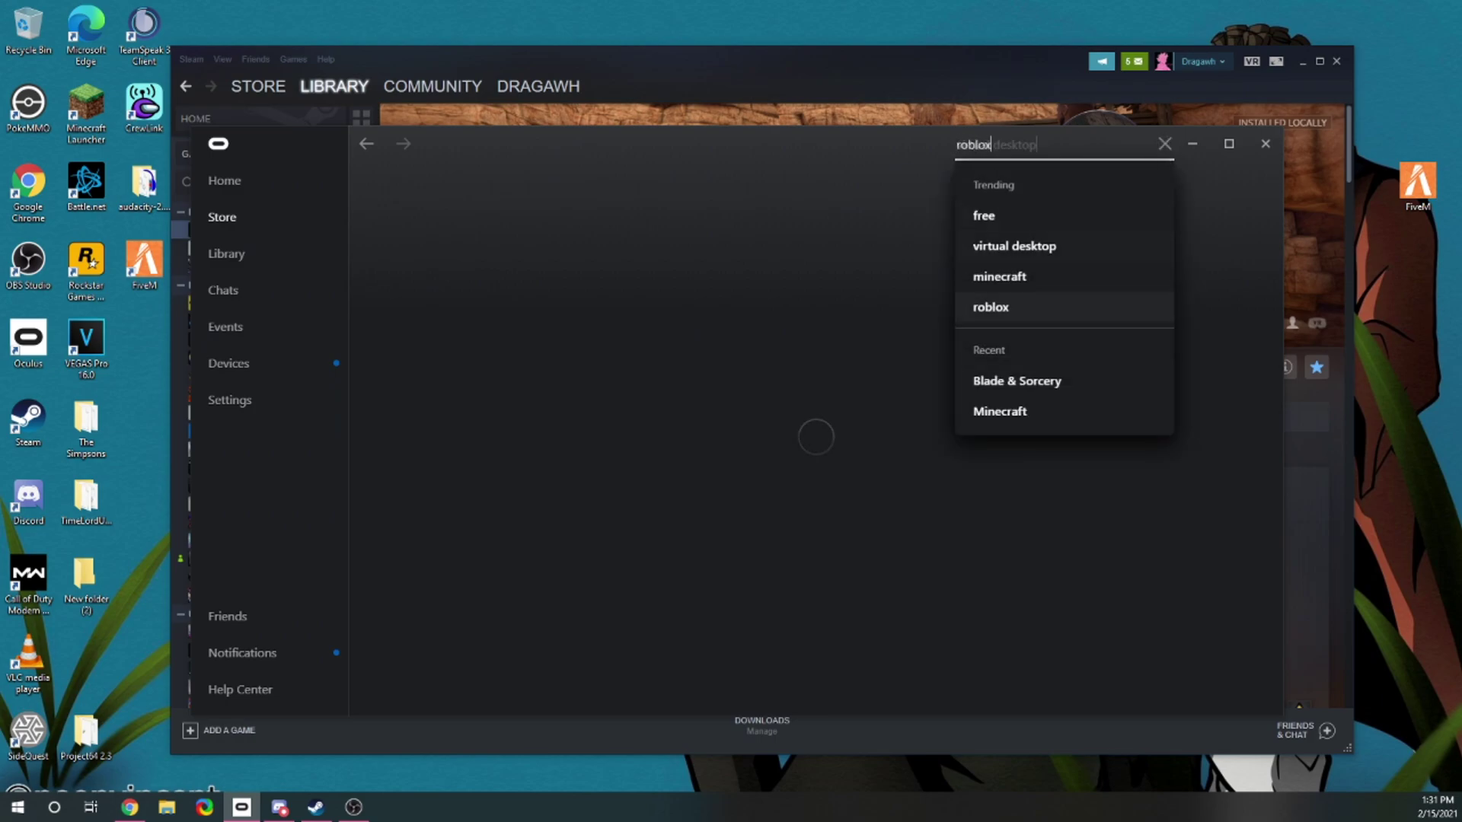
{"action": "left_click", "coordinate": [1017, 381]}
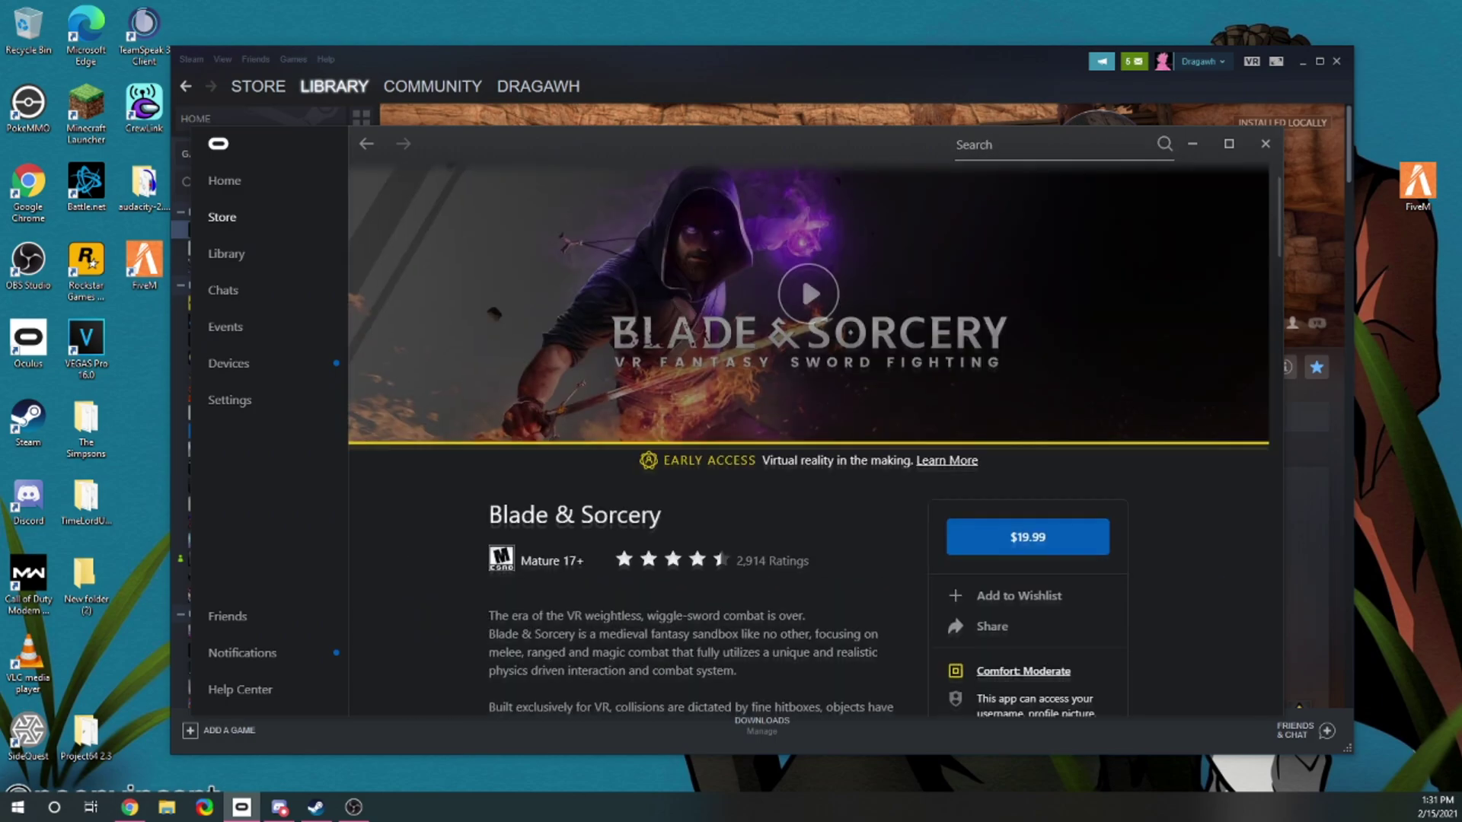
{"action": "scroll", "coordinate": [807, 427], "scroll_direction": "down", "scroll_amount": 5}
{"action": "scroll", "coordinate": [689, 442], "scroll_direction": "down", "scroll_amount": 4}
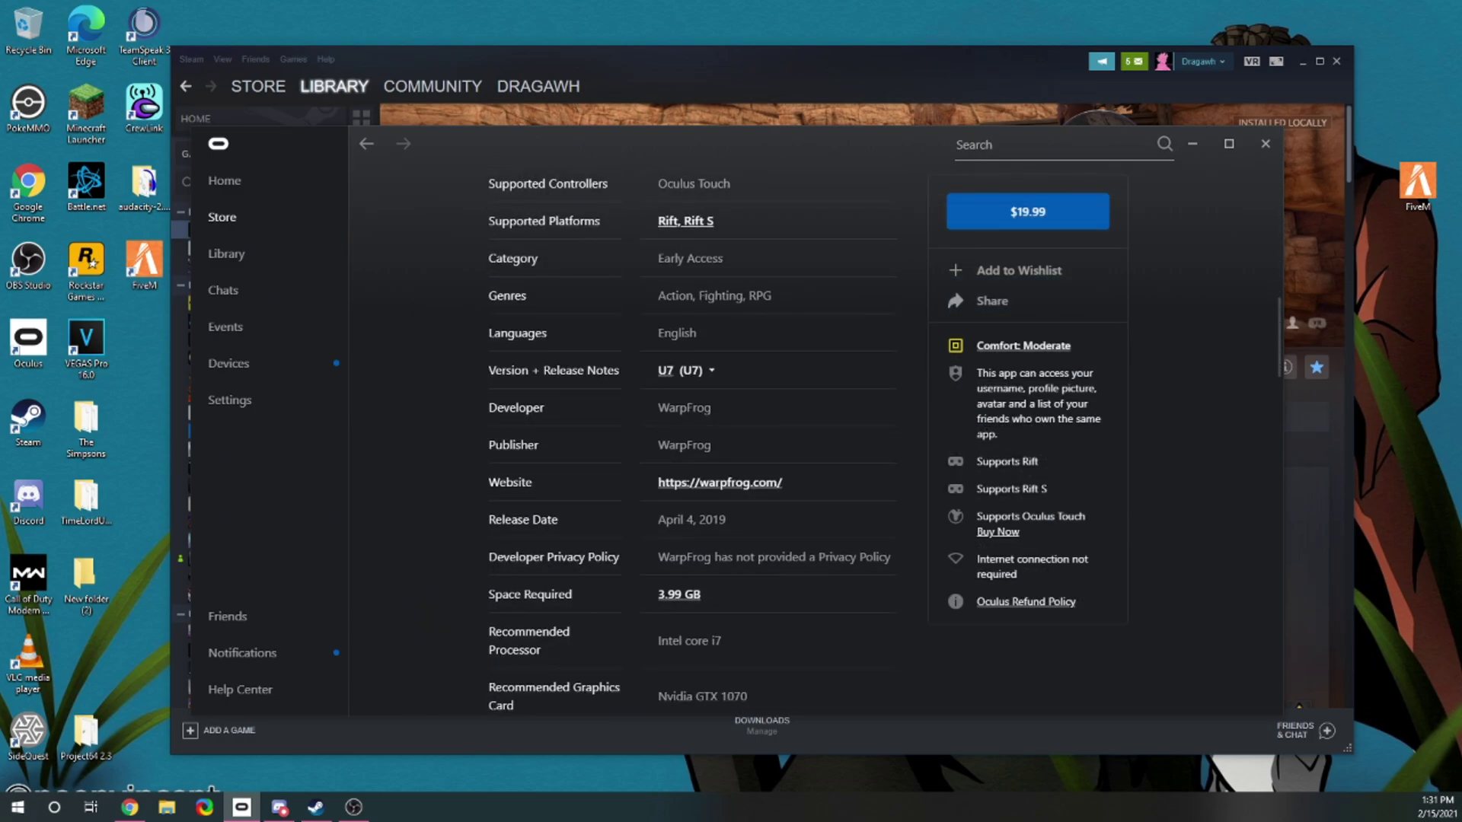
{"action": "left_click", "coordinate": [699, 370]}
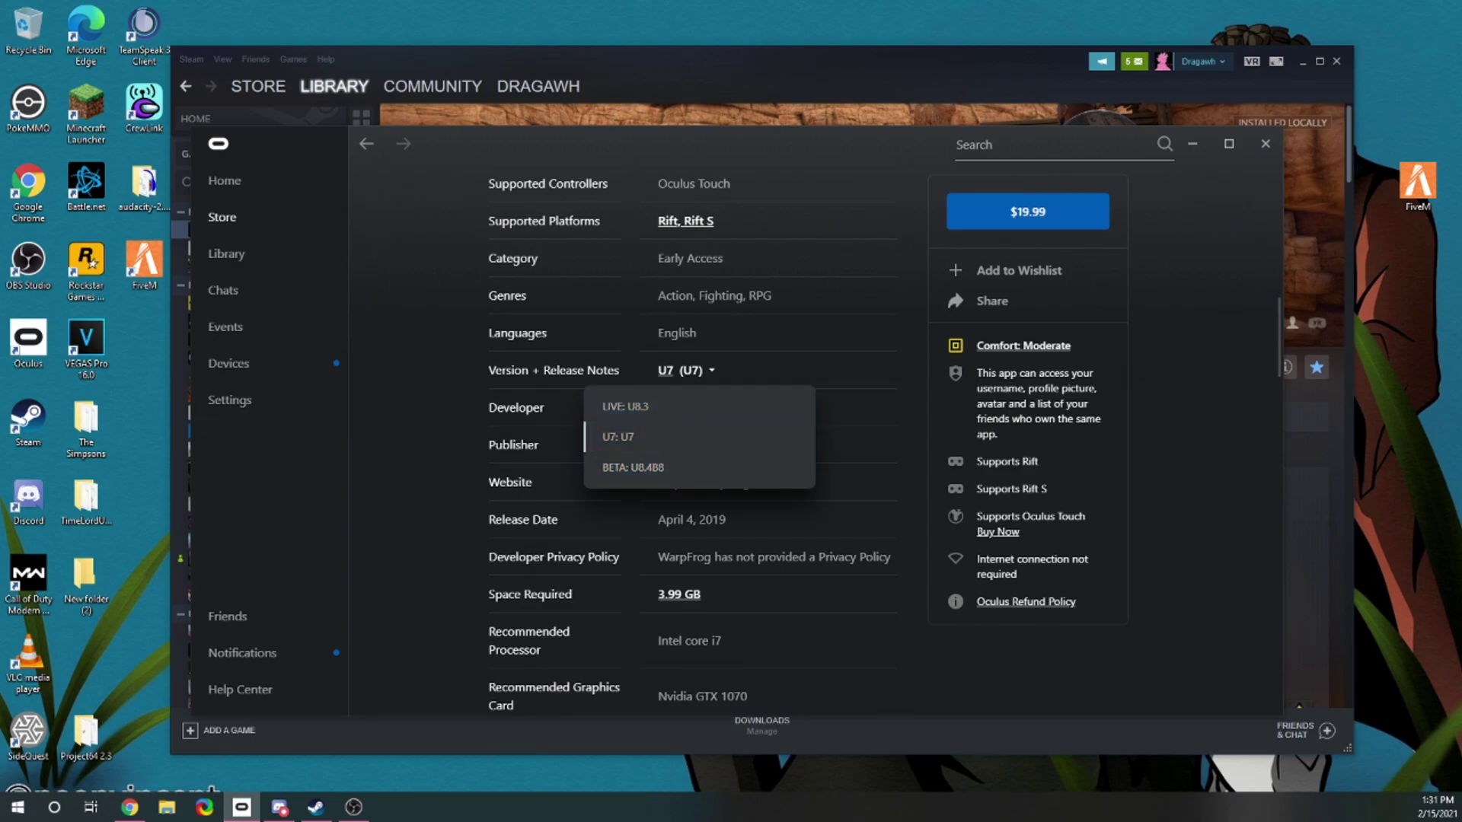
{"action": "left_click", "coordinate": [853, 438]}
{"action": "scroll", "coordinate": [853, 438], "scroll_direction": "up", "scroll_amount": 6}
{"action": "scroll", "coordinate": [809, 439], "scroll_direction": "up", "scroll_amount": 5}
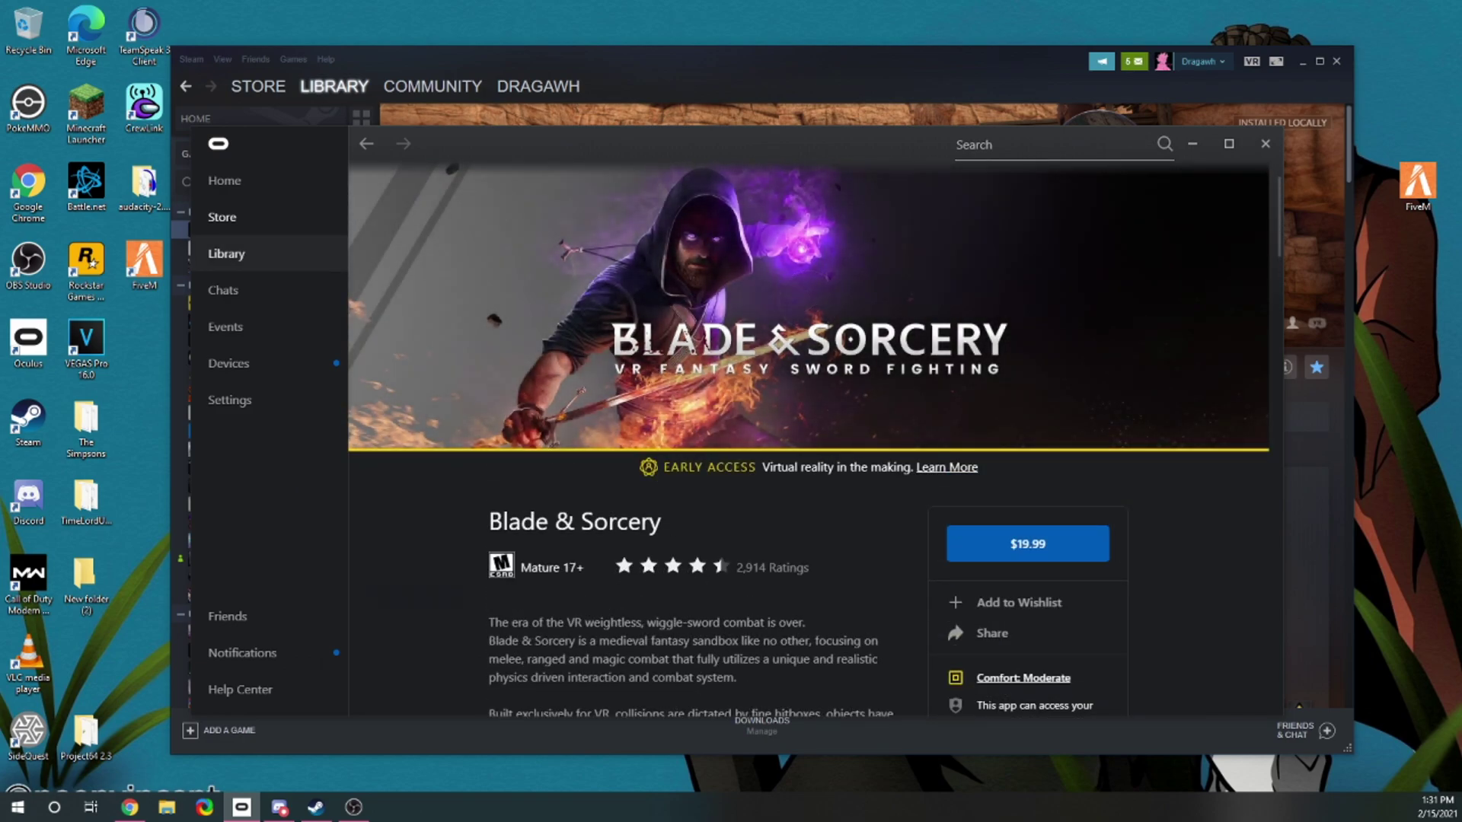
Switch back to Steam and browse Blade & Sorcery's local files from its properties
{"action": "key", "text": "alt+Tab"}
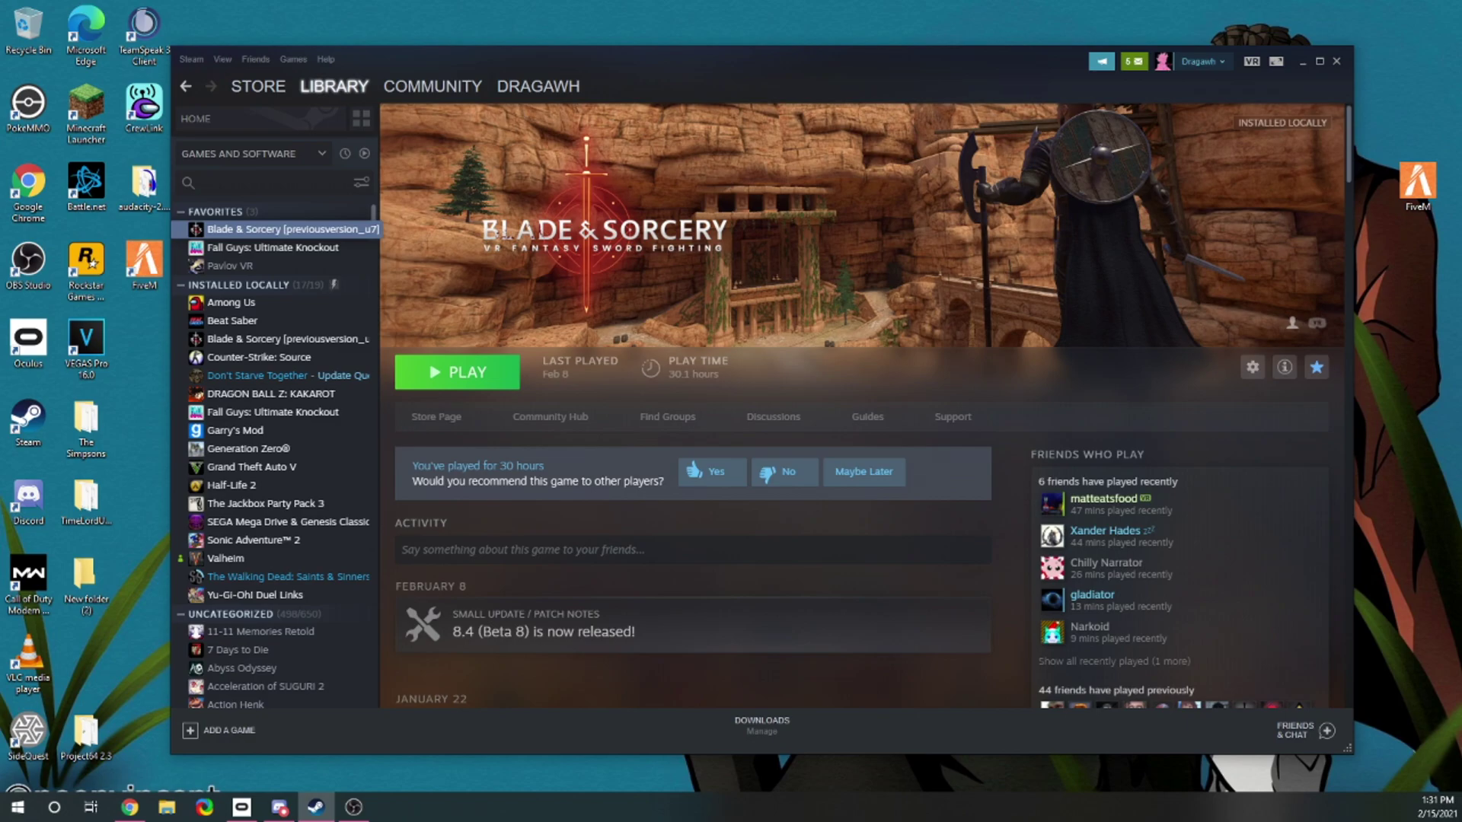
{"action": "right_click", "coordinate": [327, 229]}
{"action": "left_click", "coordinate": [358, 347]}
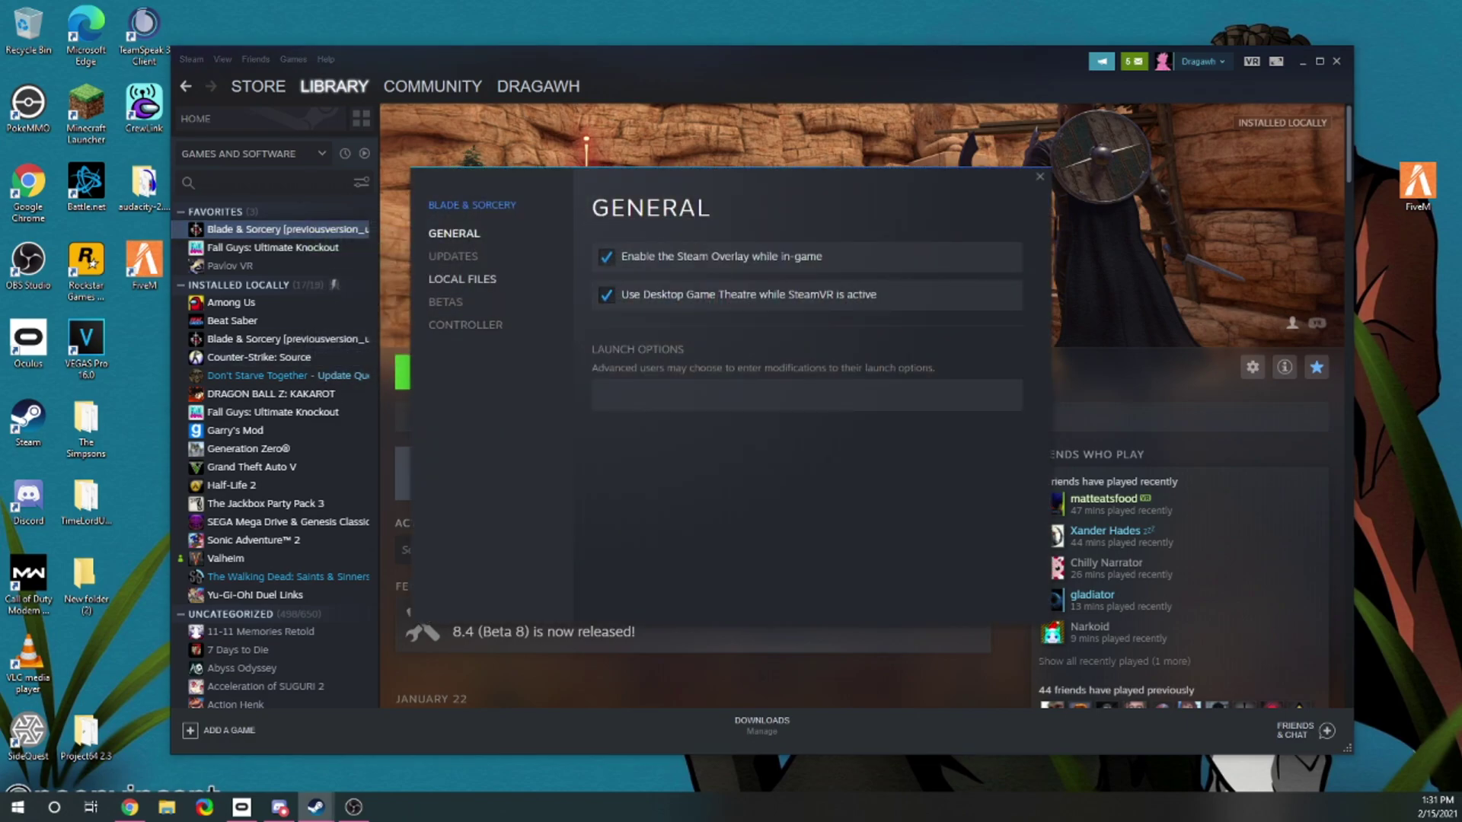
{"action": "left_click", "coordinate": [462, 280]}
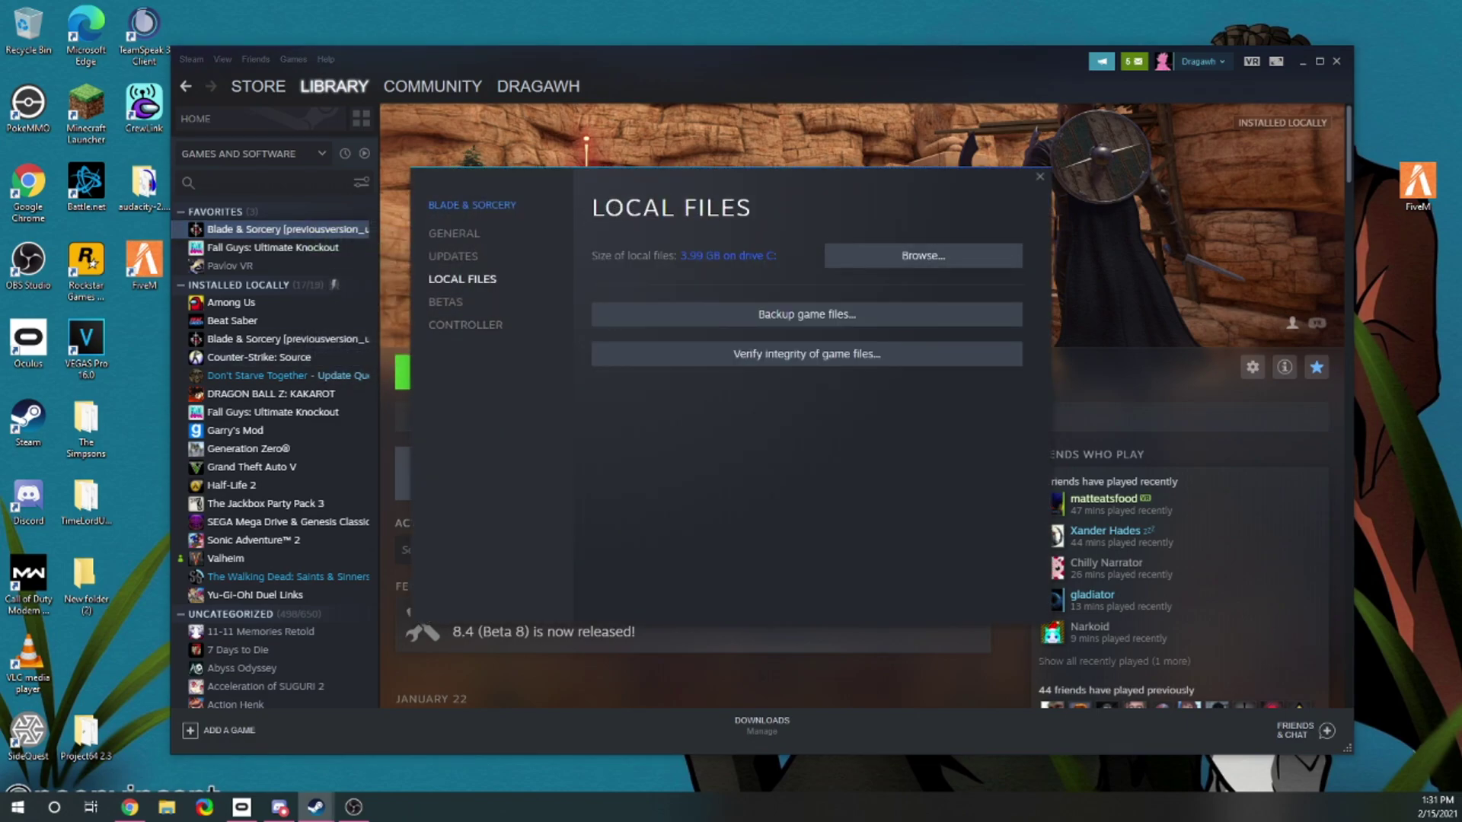
{"action": "left_click", "coordinate": [922, 256]}
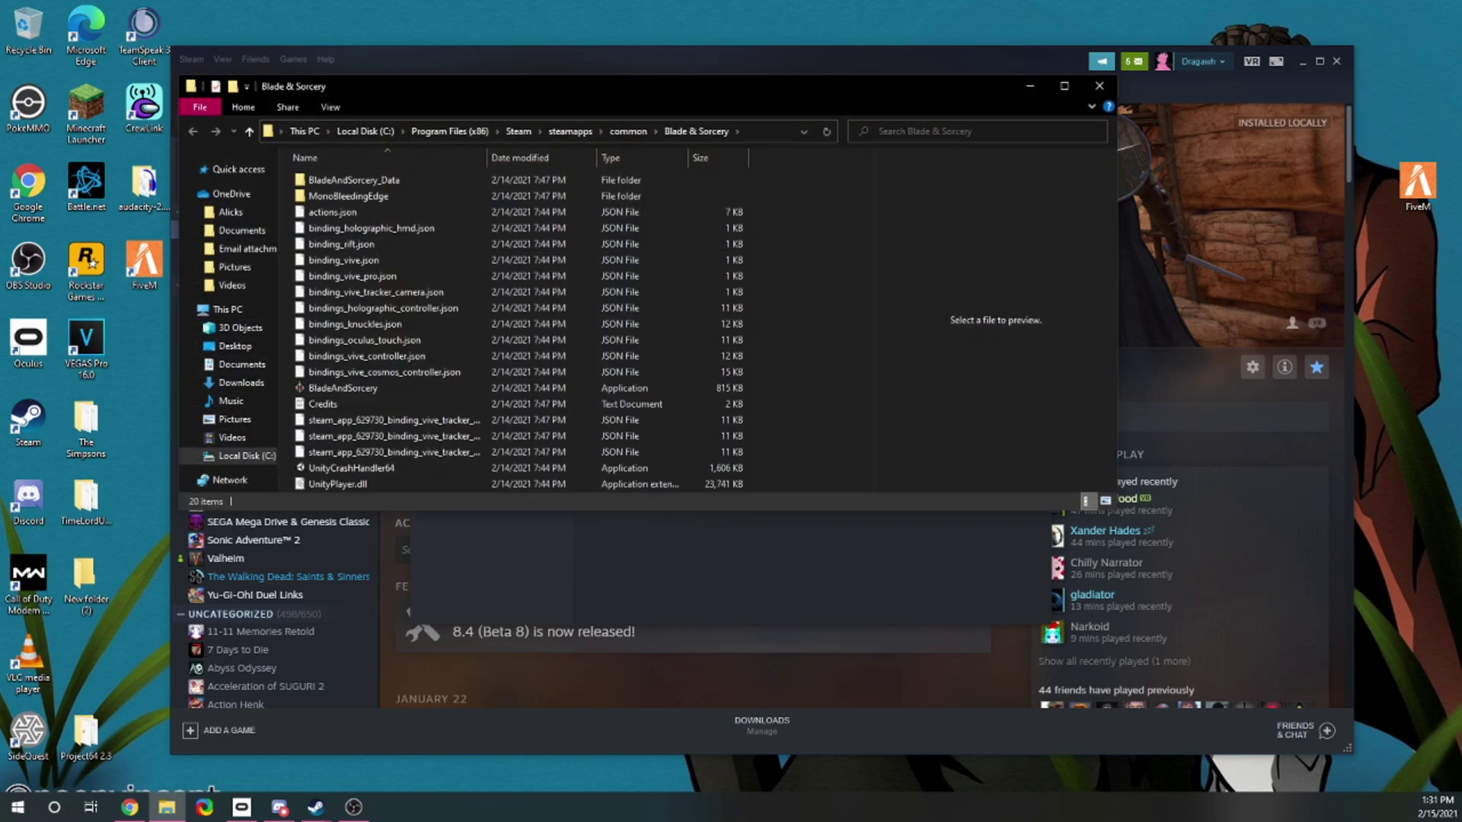
Open the StreamingAssets folder inside BladeAndSorcery_Data
{"action": "left_click_drag", "start_coordinate": [609, 86], "coordinate": [720, 126]}
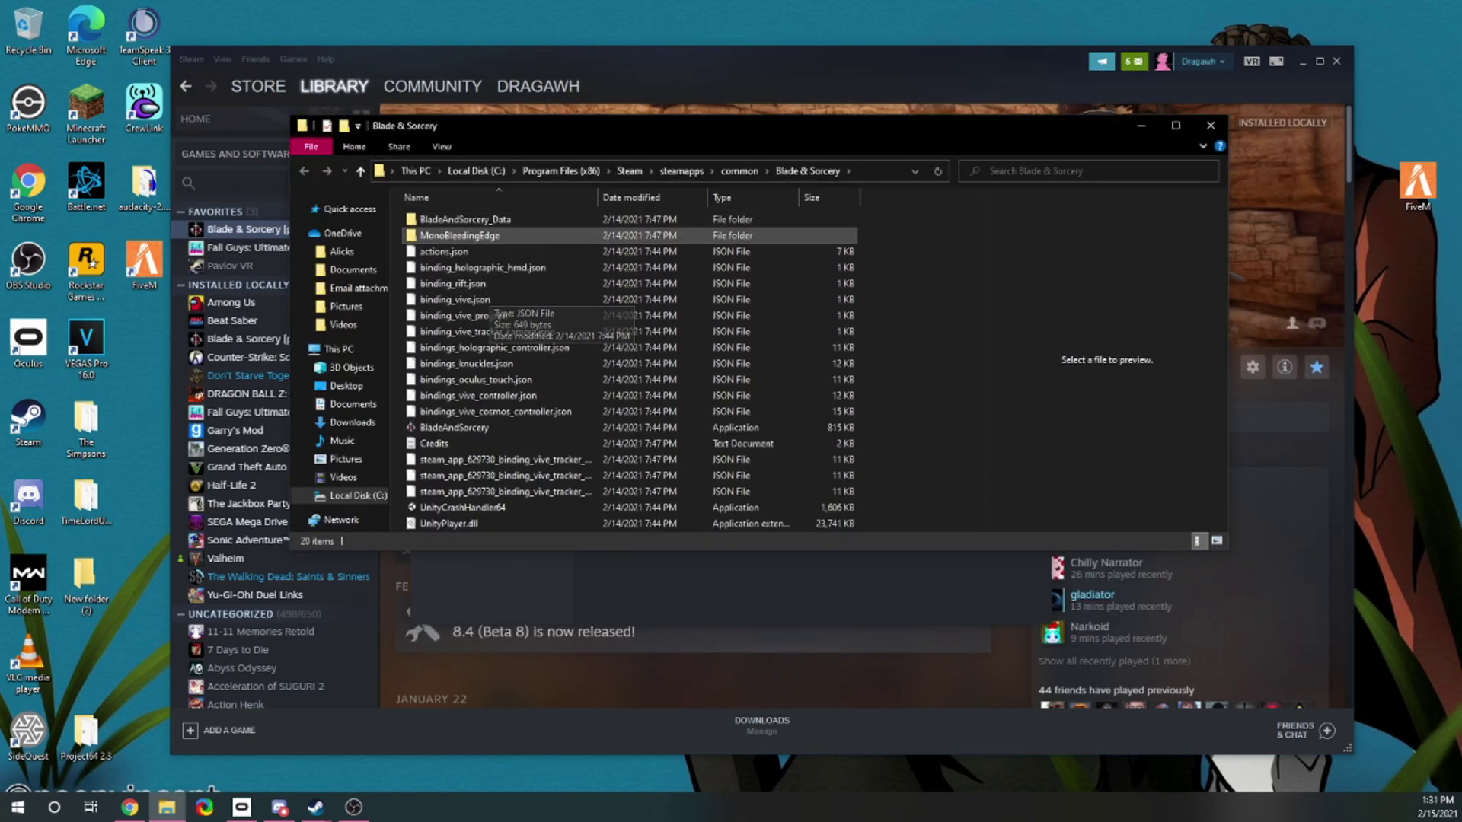
{"action": "double_click", "coordinate": [464, 219]}
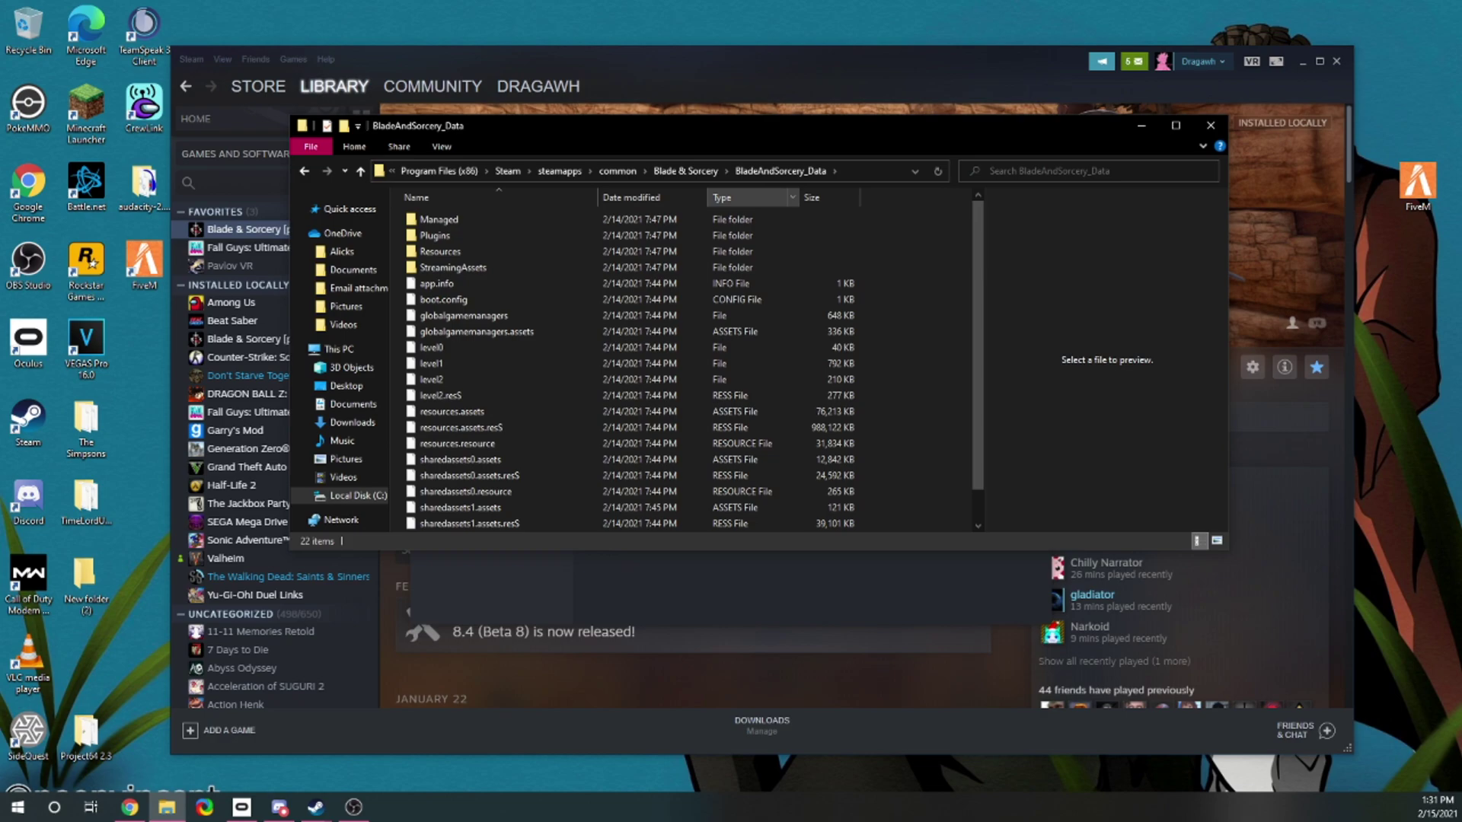
{"action": "double_click", "coordinate": [453, 268]}
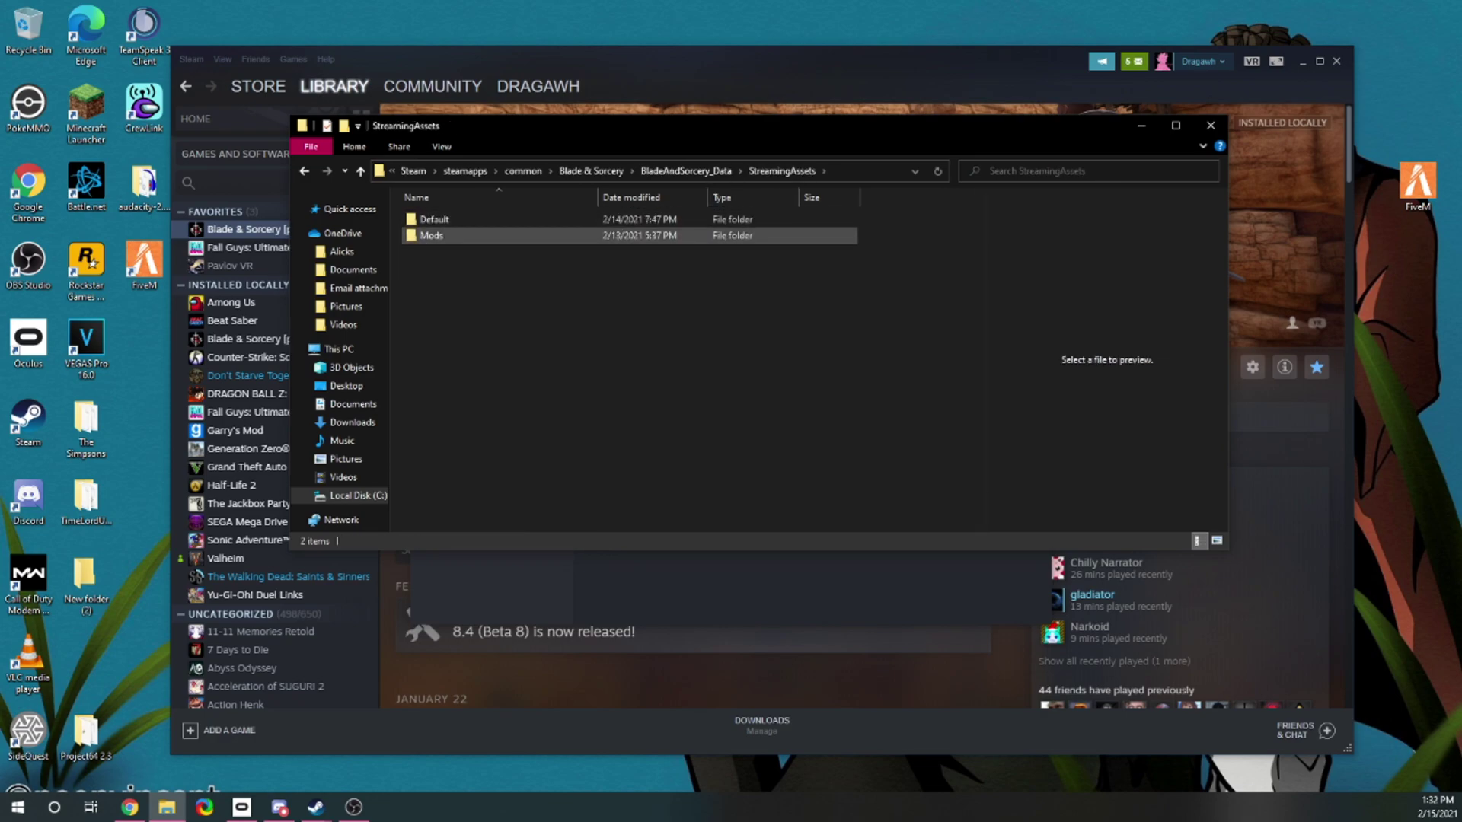
Move the Mods folder out of StreamingAssets onto the desktop and close the folder window
{"action": "left_click", "coordinate": [426, 235]}
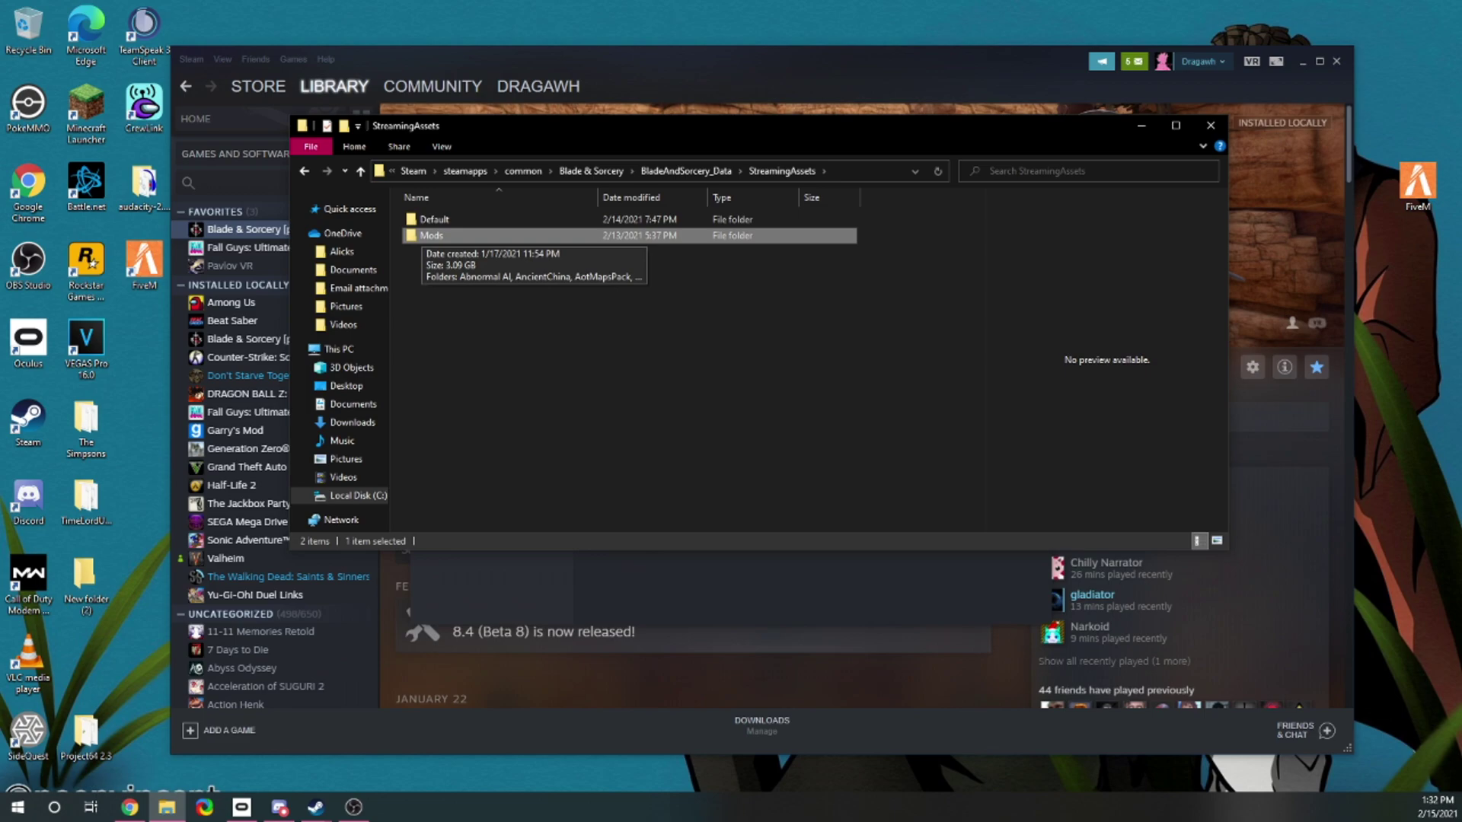
{"action": "left_click_drag", "start_coordinate": [431, 235], "coordinate": [1418, 106]}
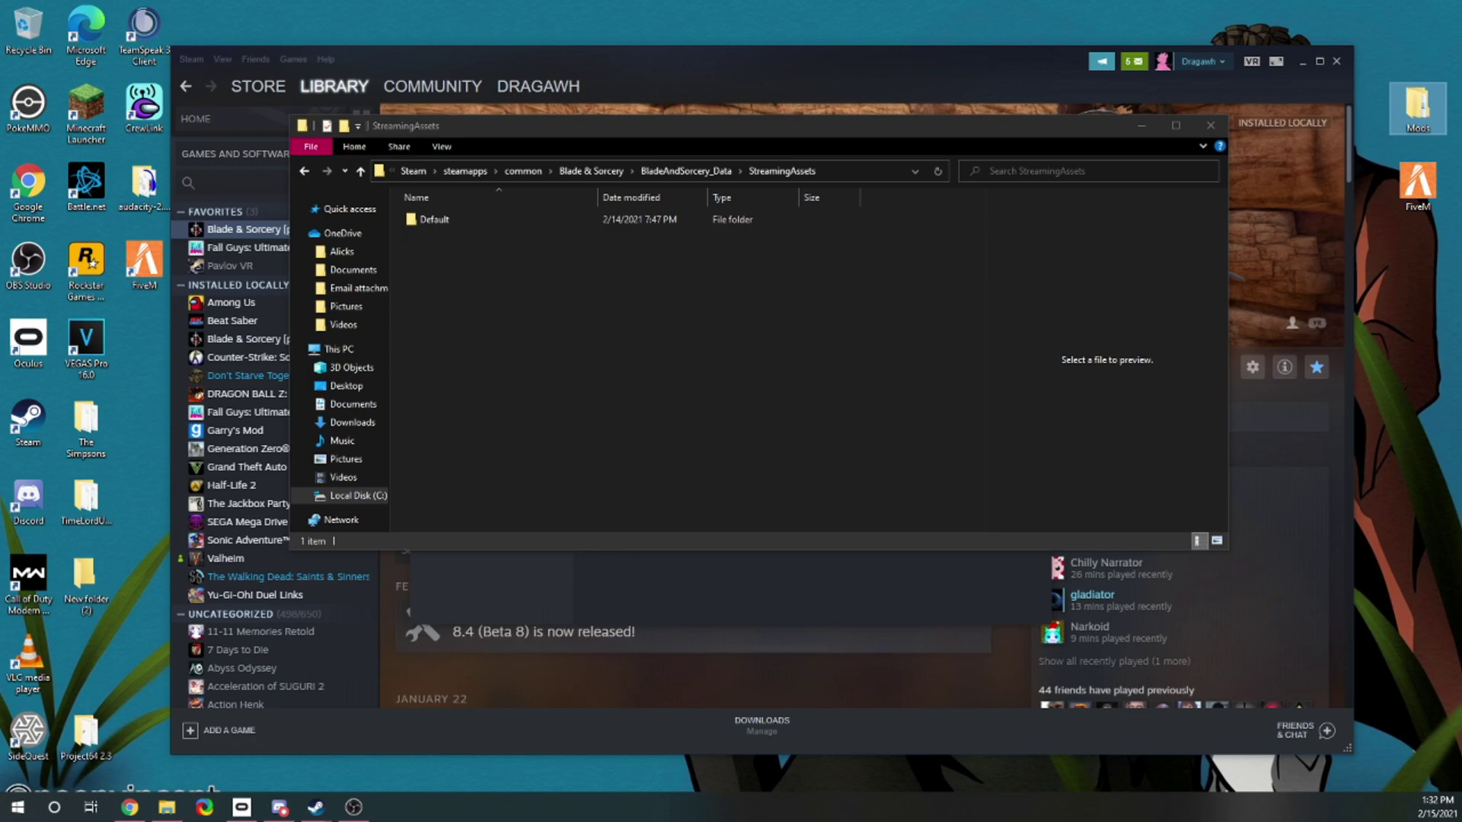
{"action": "left_click", "coordinate": [472, 269]}
{"action": "left_click_drag", "start_coordinate": [480, 125], "coordinate": [540, 115]}
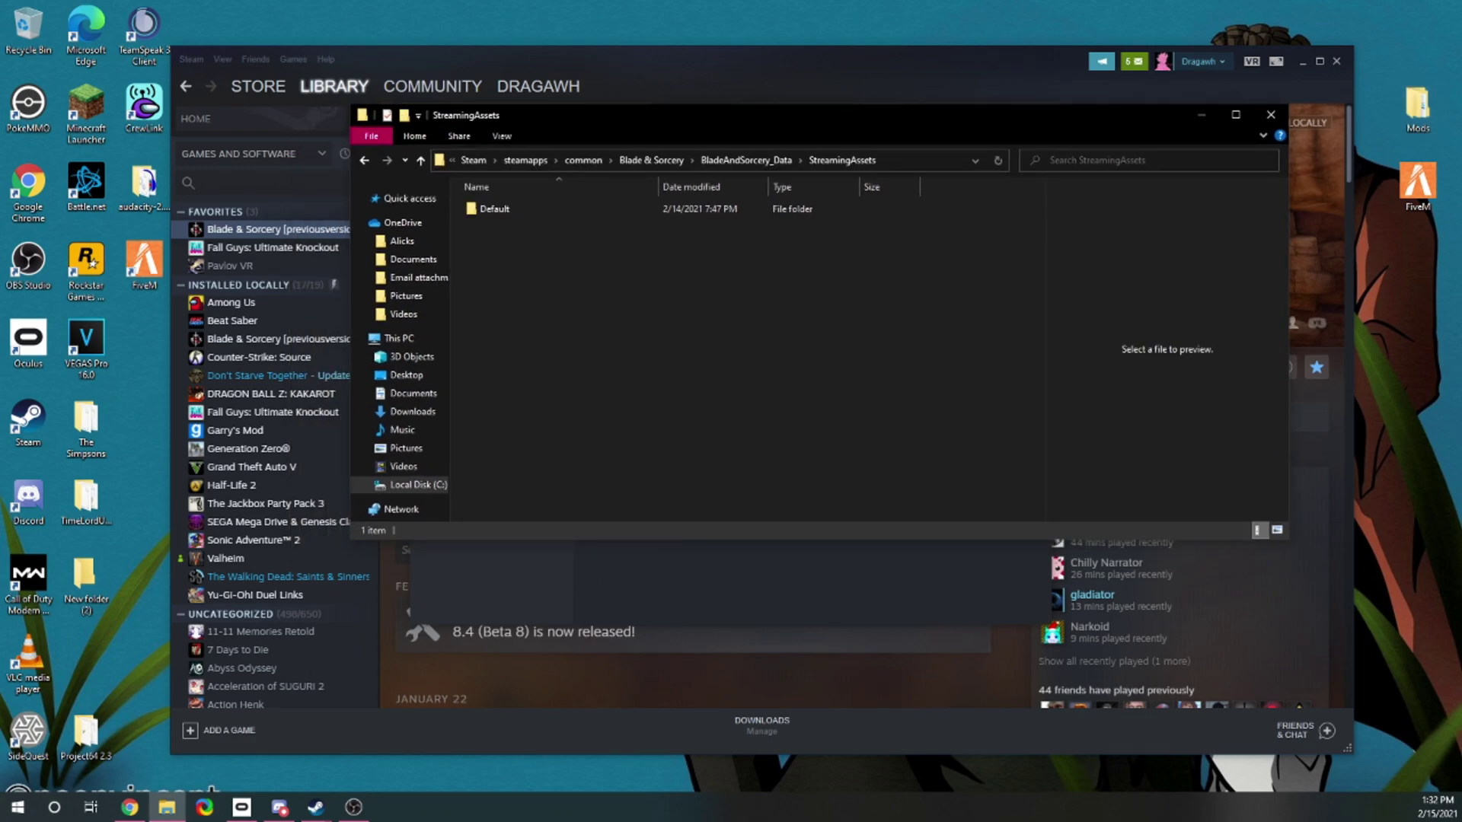
{"action": "key", "text": "alt+F4"}
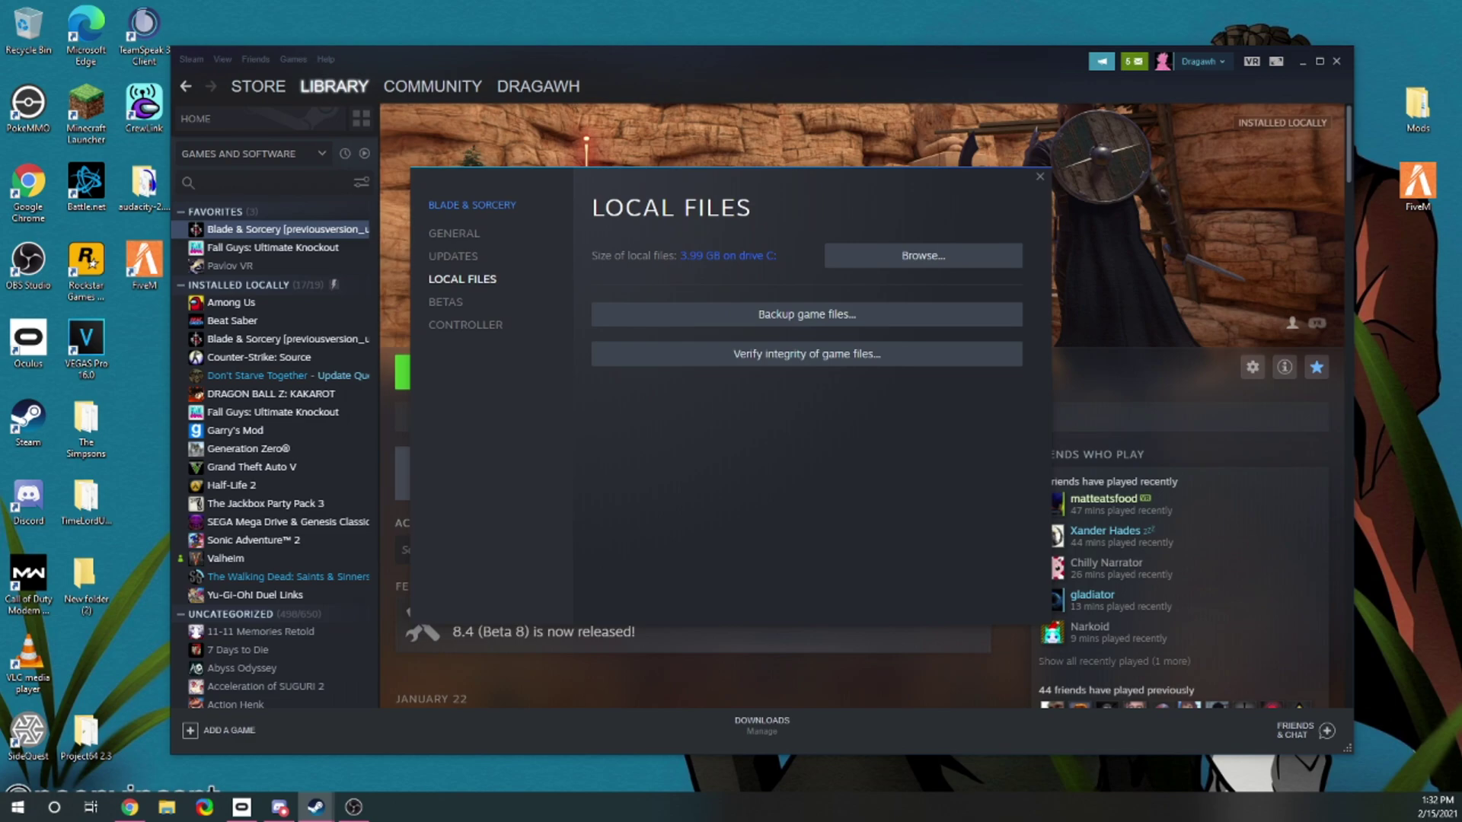
Switch to Oculus and copy the install location of Asgard's Wrath from its details in the library
{"action": "left_click", "coordinate": [241, 807]}
{"action": "left_click", "coordinate": [227, 253]}
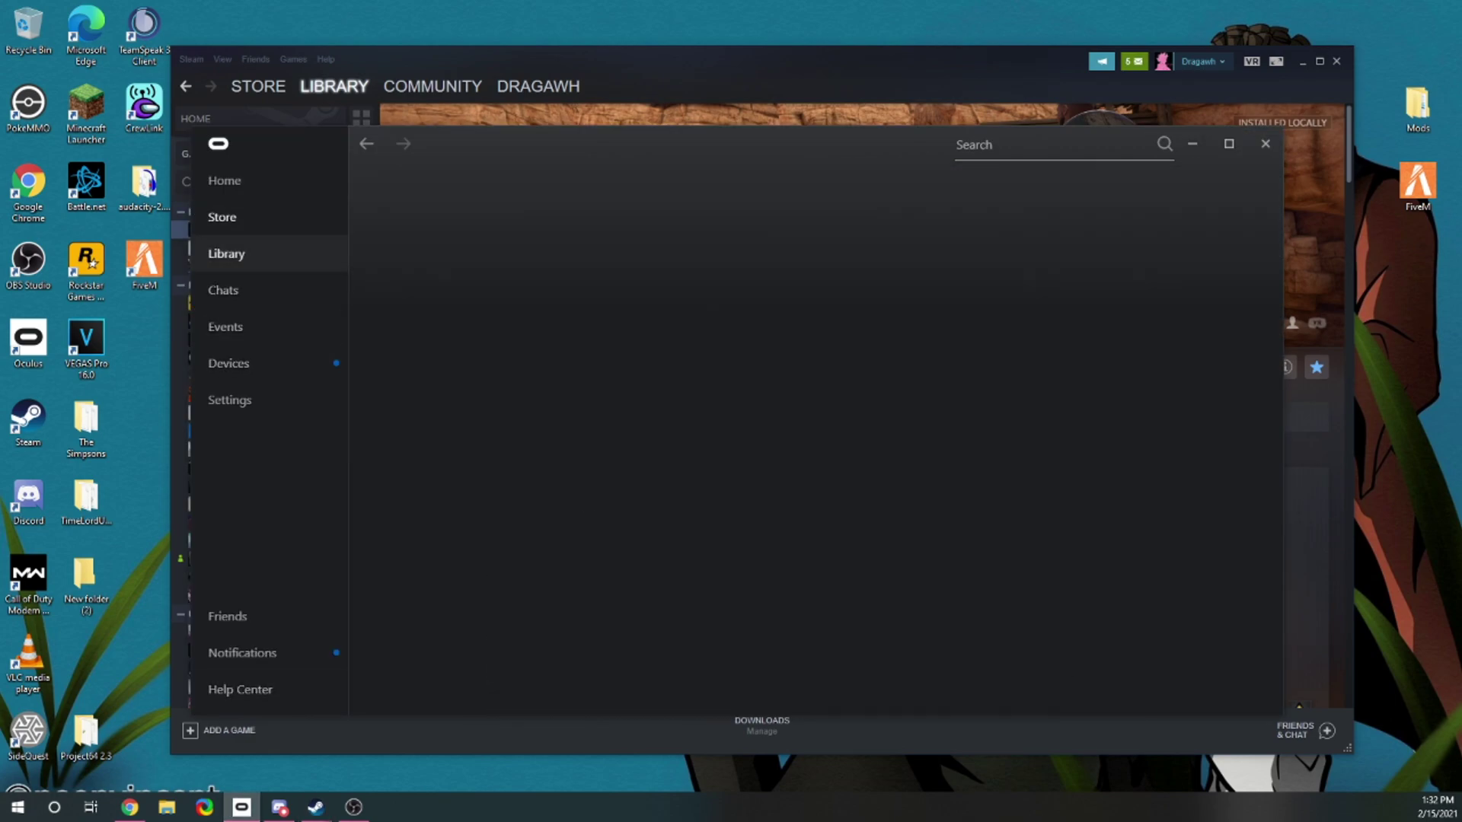
{"action": "scroll", "coordinate": [712, 305], "scroll_direction": "down", "scroll_amount": 1}
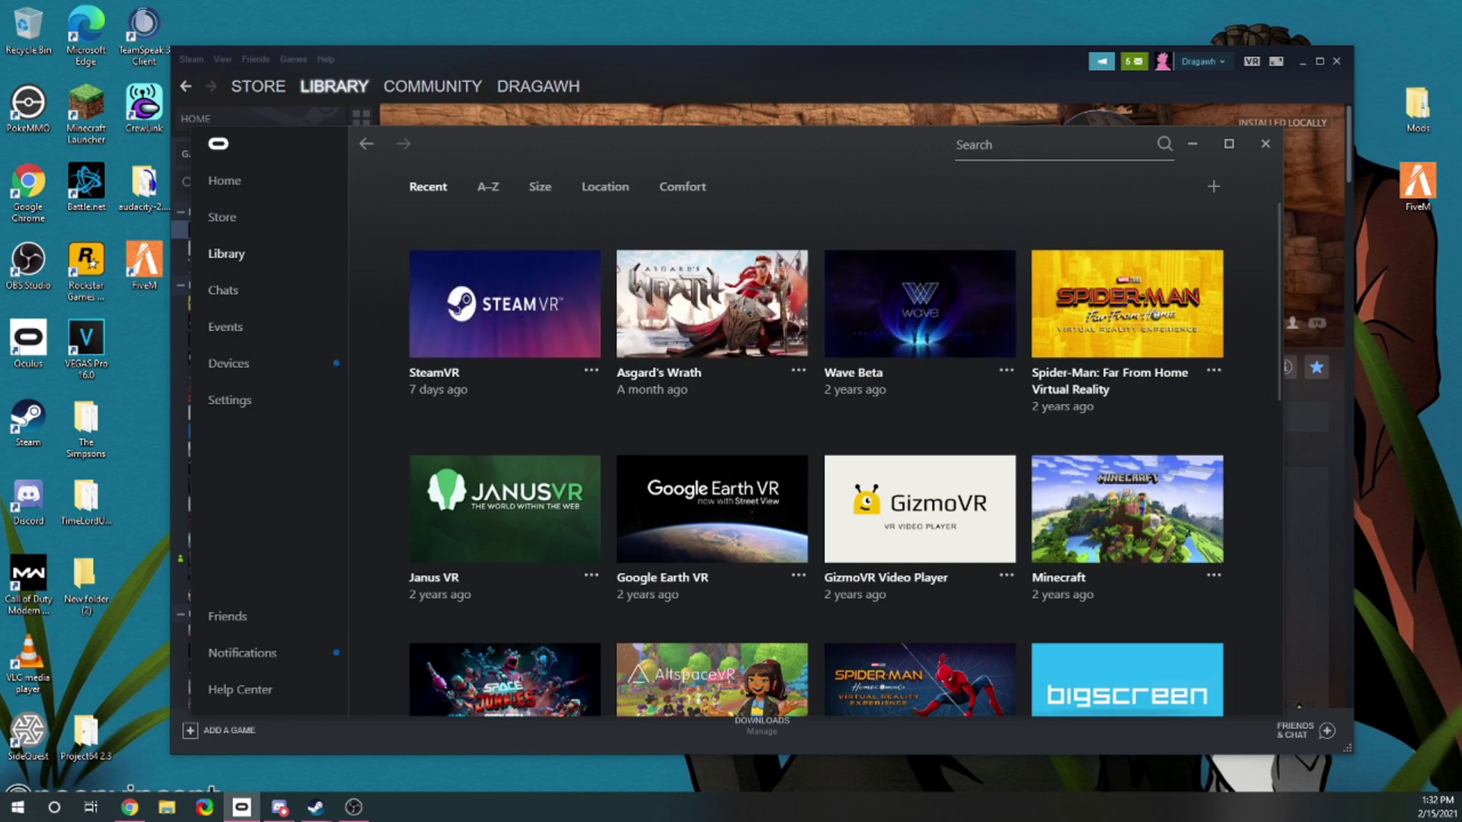
{"action": "left_click", "coordinate": [798, 370]}
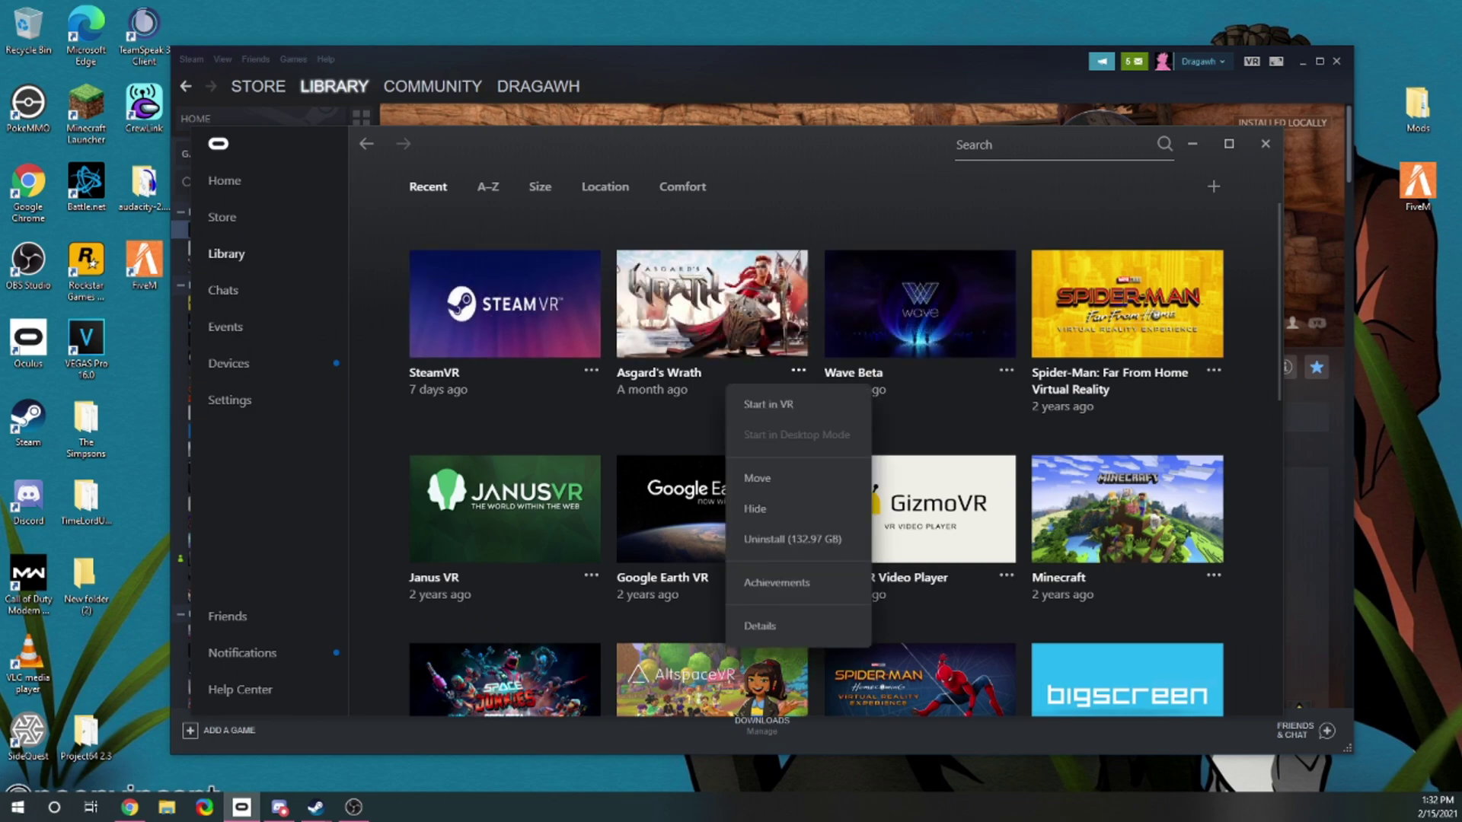
{"action": "left_click", "coordinate": [761, 626]}
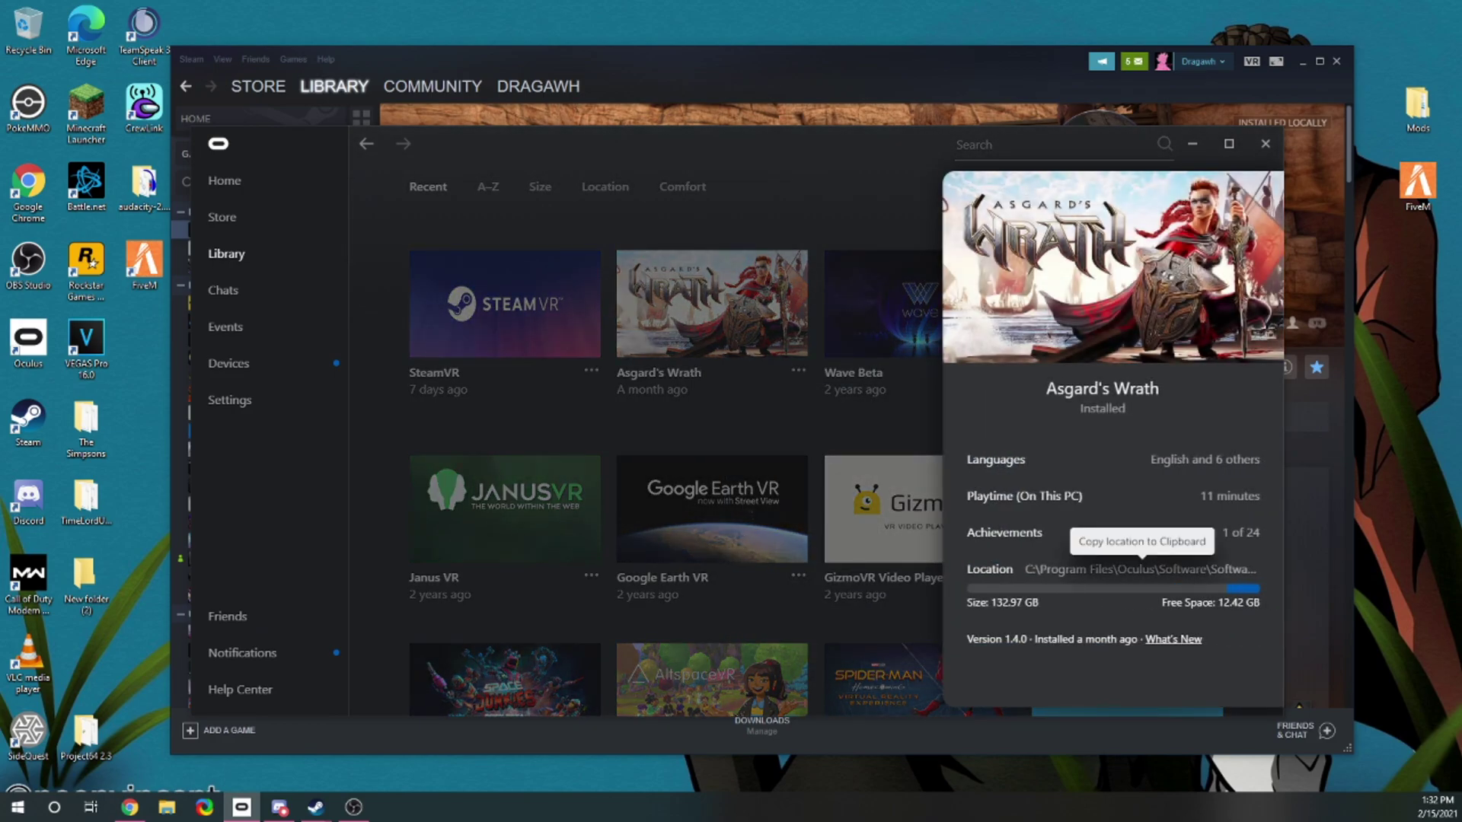
{"action": "left_click", "coordinate": [1142, 570]}
Switch to File Explorer and go to the copied Asgard's Wrath install location
{"action": "left_click", "coordinate": [166, 807]}
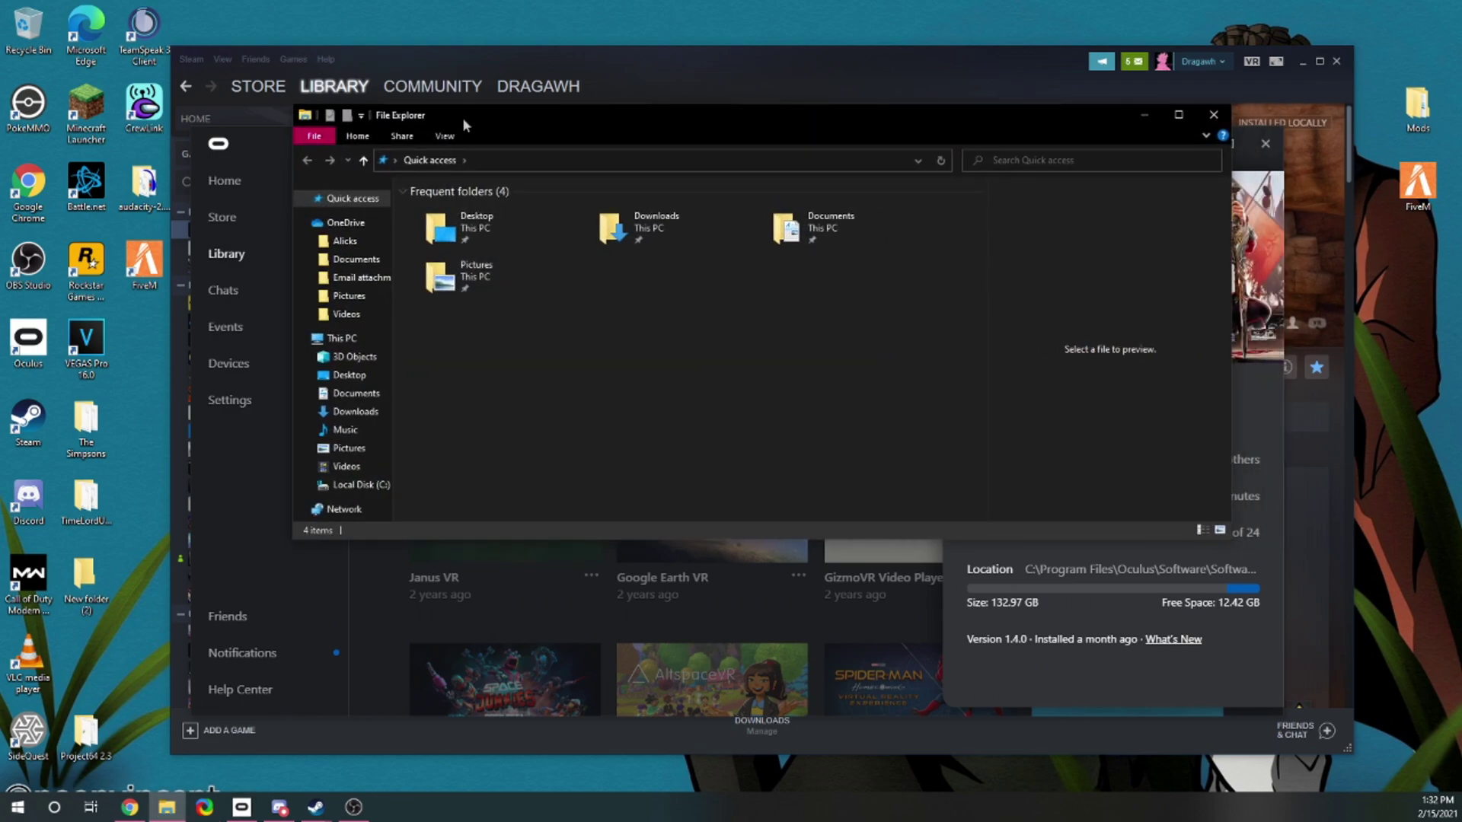
{"action": "key", "text": "alt+d"}
{"action": "key", "text": "BackSpace"}
{"action": "key", "text": "ctrl+v"}
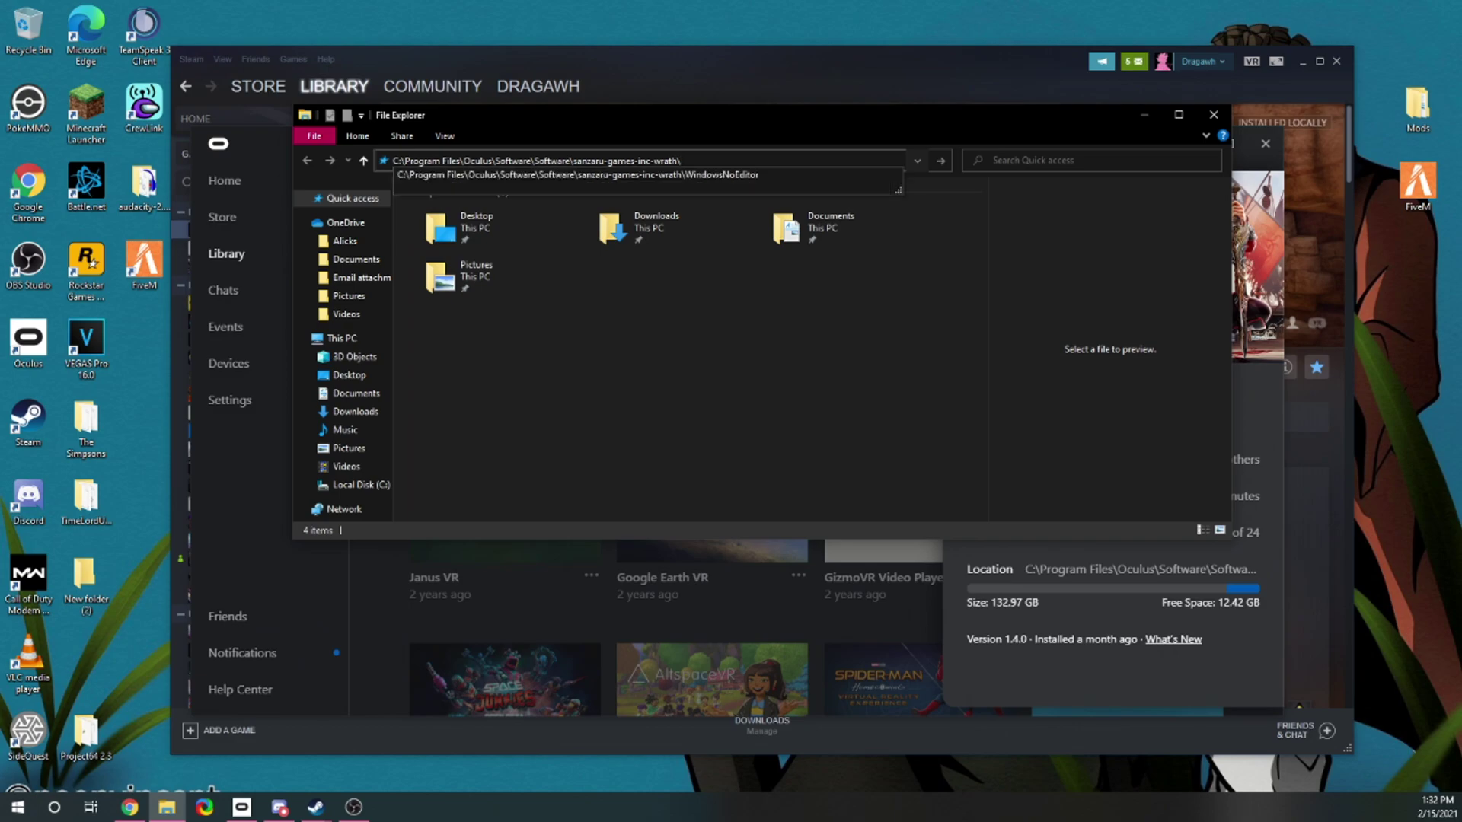
{"action": "key", "text": "Return"}
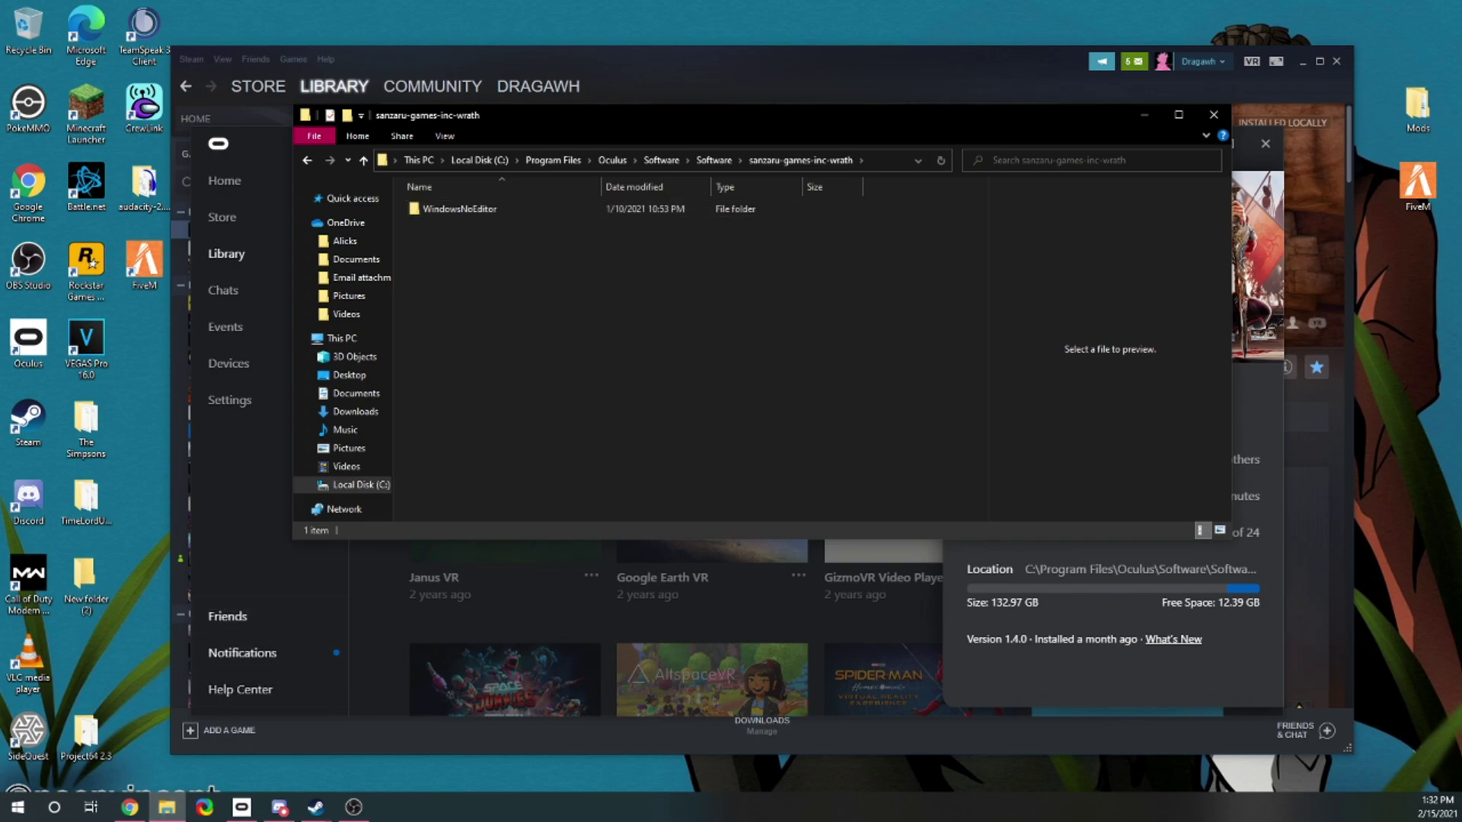
Open the My Games folder inside Documents in File Explorer
{"action": "left_click", "coordinate": [342, 338]}
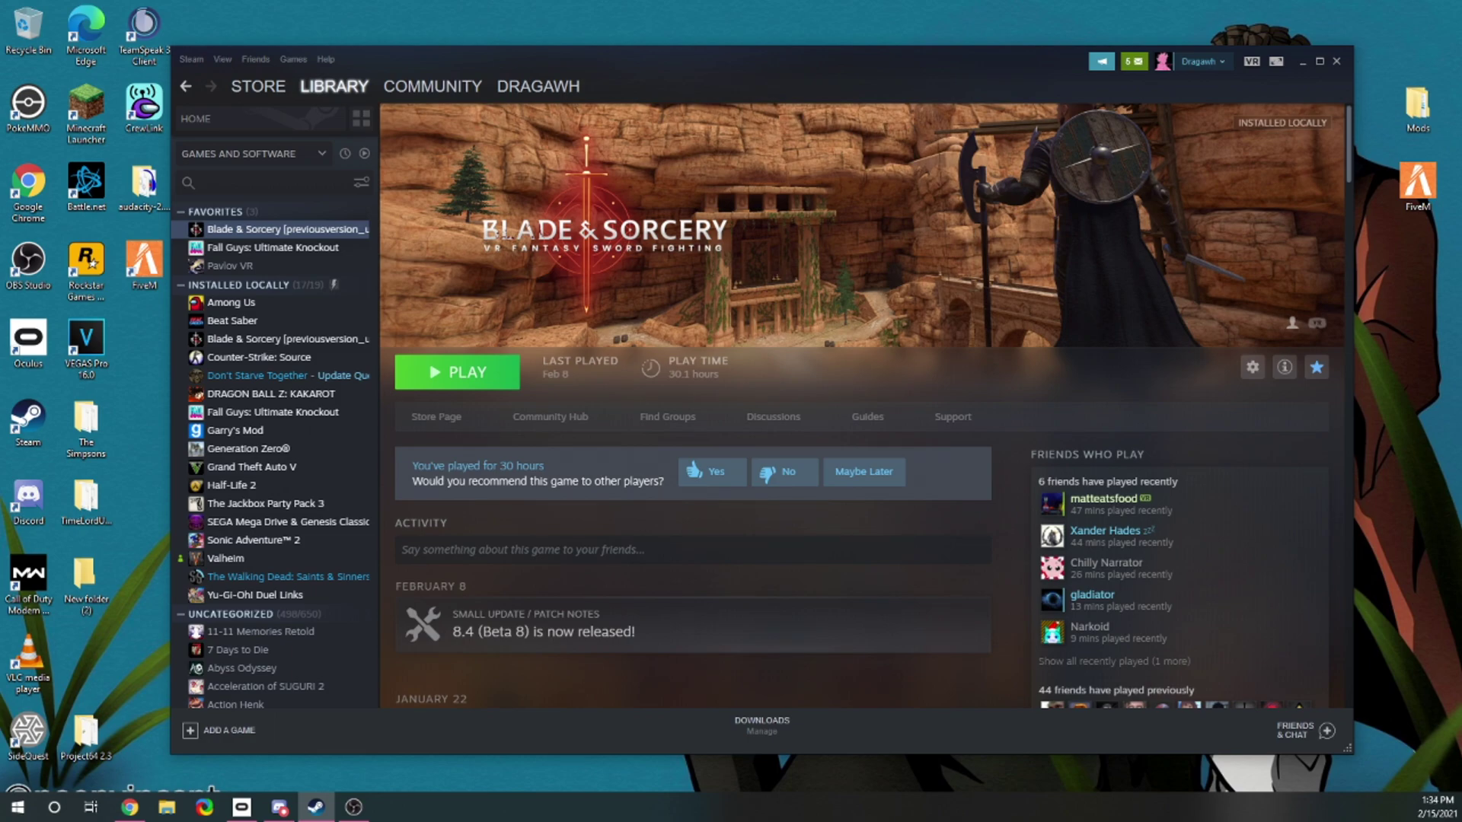
{"action": "left_click", "coordinate": [166, 807]}
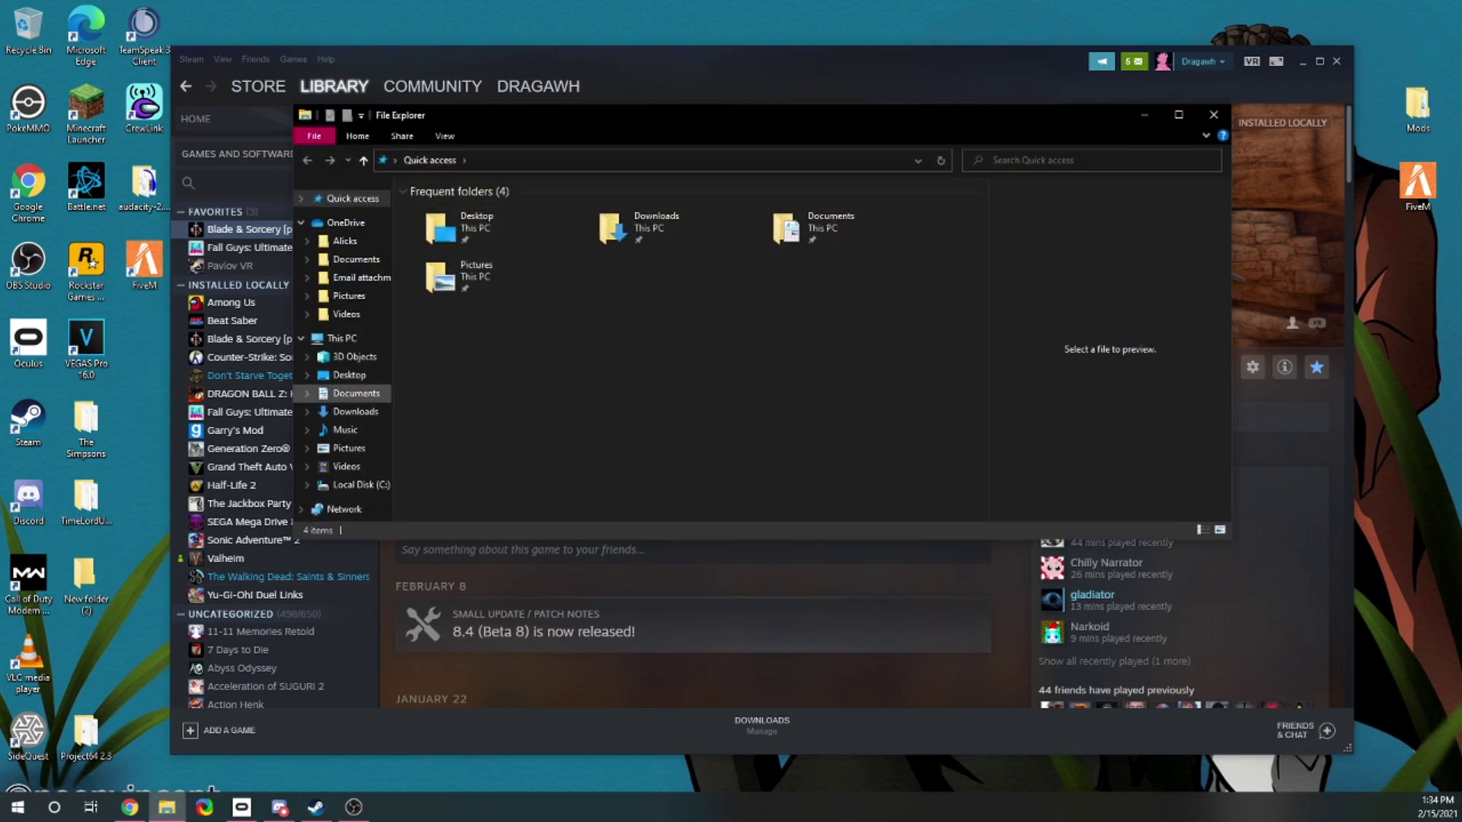
{"action": "left_click", "coordinate": [356, 393]}
{"action": "double_click", "coordinate": [449, 306]}
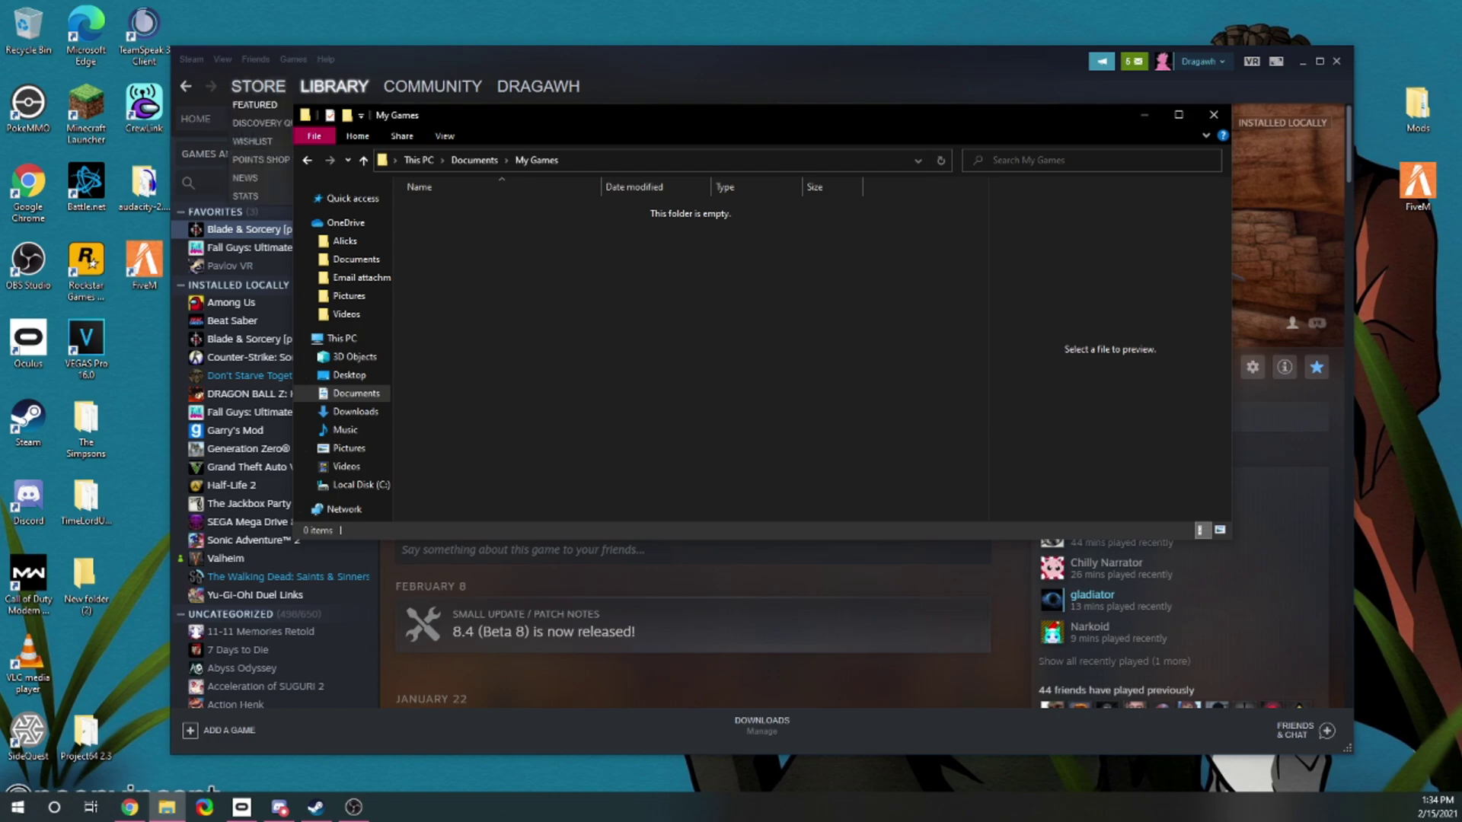
{"action": "left_click", "coordinate": [396, 62]}
{"action": "left_click", "coordinate": [167, 807]}
{"action": "left_click_drag", "start_coordinate": [496, 348], "coordinate": [427, 230]}
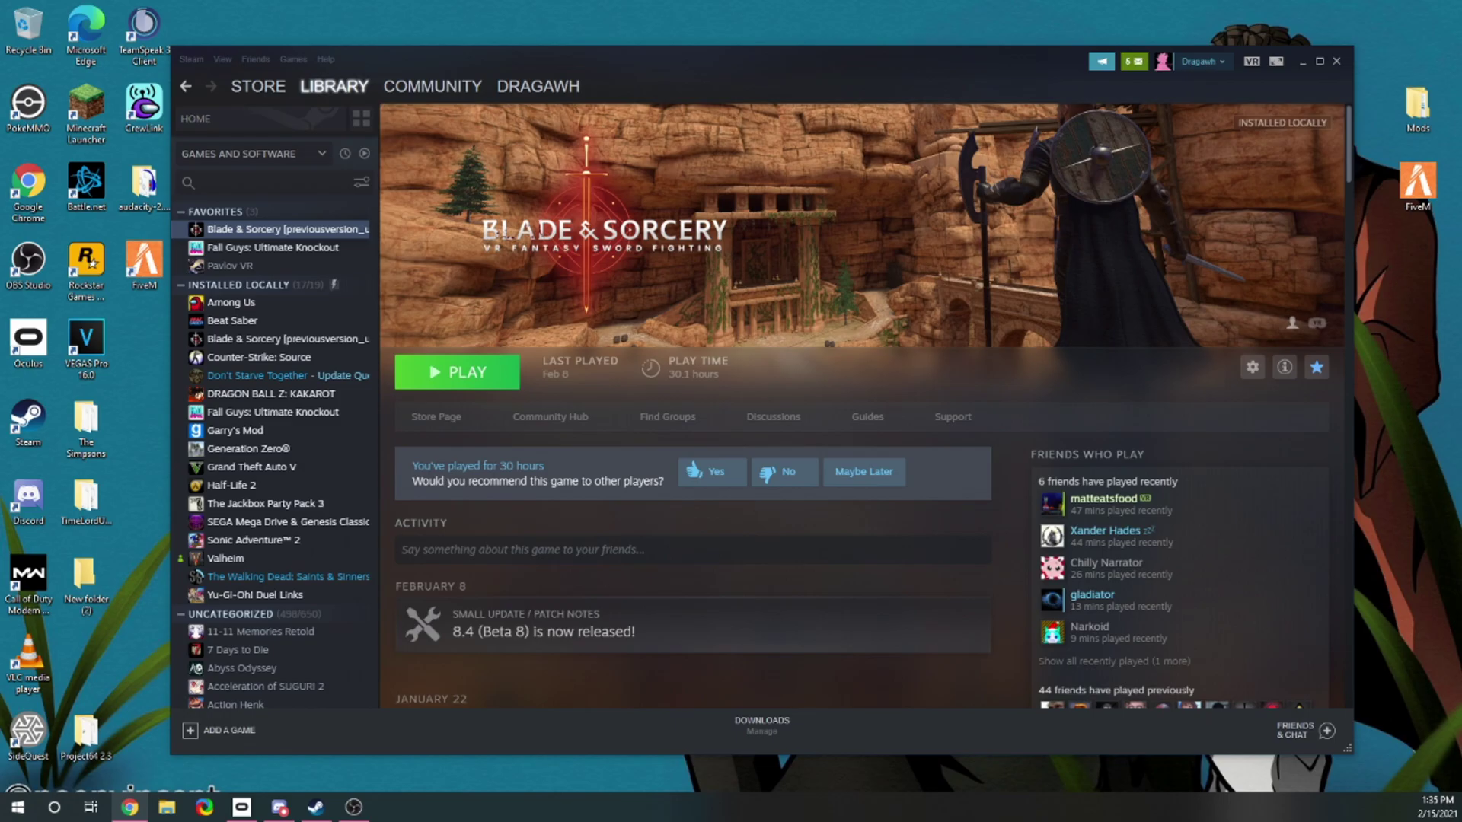
{"action": "left_click", "coordinate": [129, 807]}
{"action": "key", "text": "ctrl+Tab"}
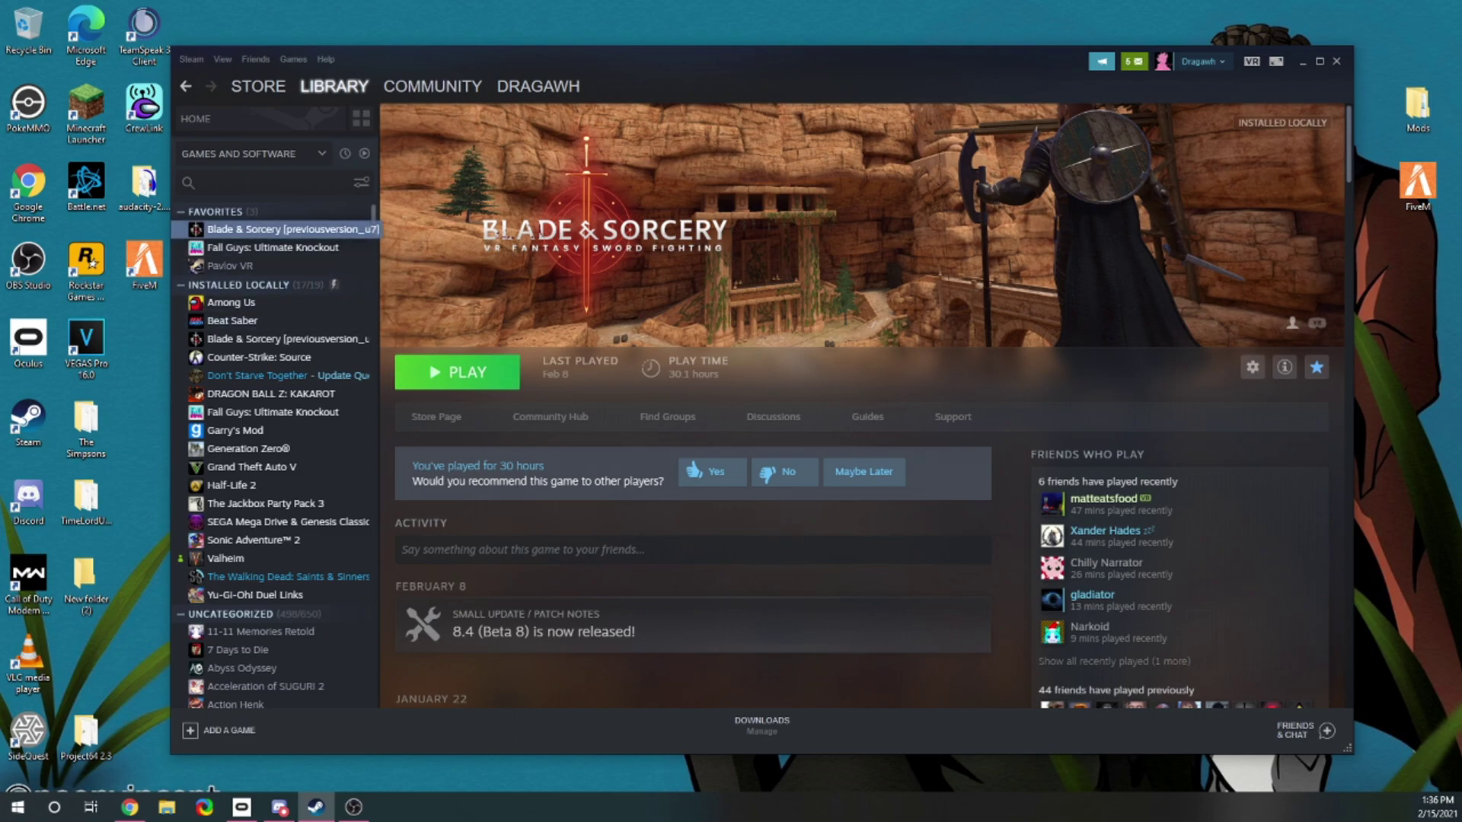
{"action": "scroll", "coordinate": [861, 403], "scroll_direction": "down", "scroll_amount": 3}
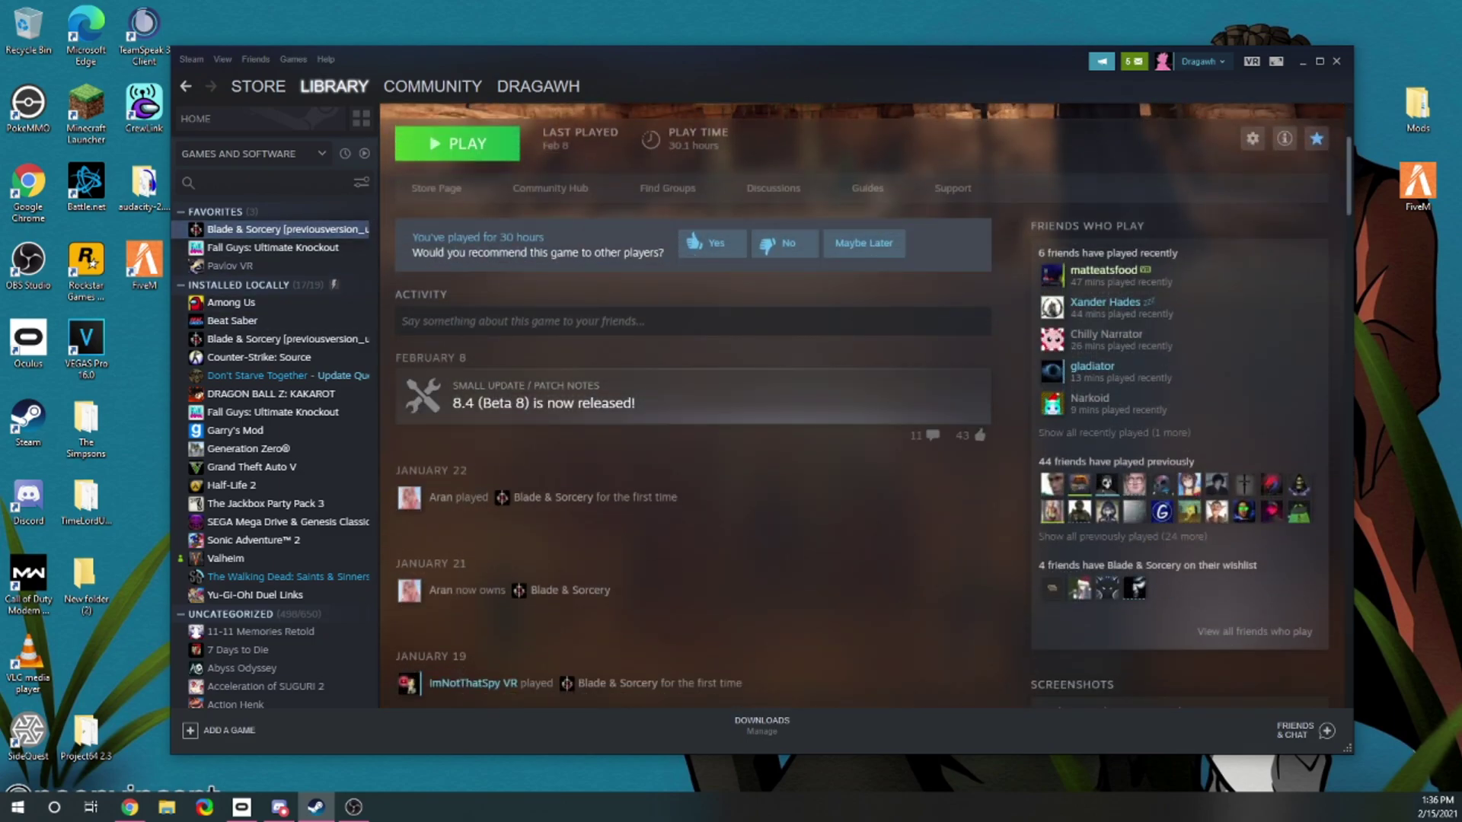
{"action": "scroll", "coordinate": [861, 404], "scroll_direction": "down", "scroll_amount": 4}
{"action": "scroll", "coordinate": [860, 404], "scroll_direction": "up", "scroll_amount": 5}
{"action": "scroll", "coordinate": [860, 404], "scroll_direction": "down", "scroll_amount": 10}
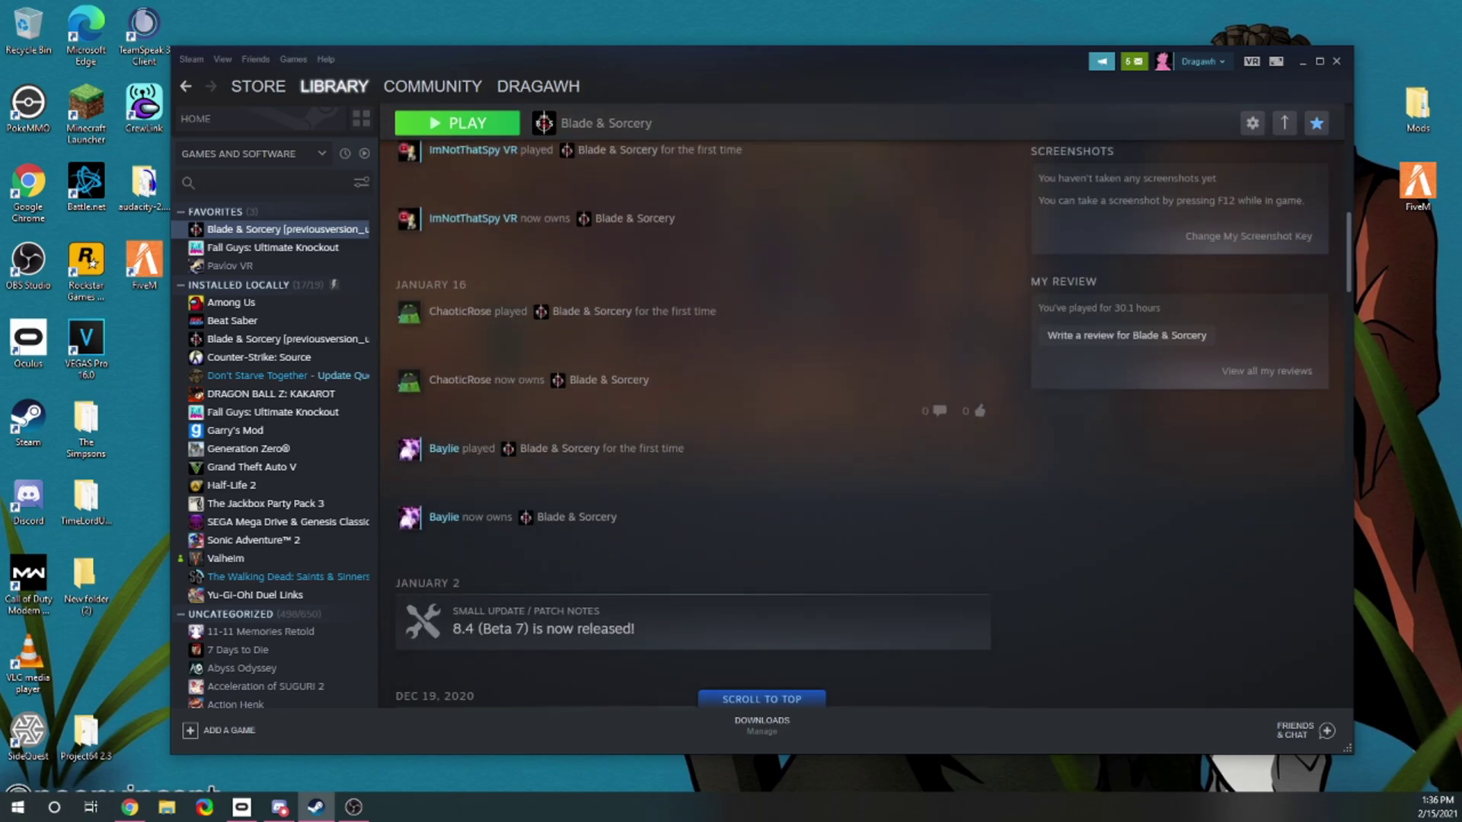
{"action": "scroll", "coordinate": [861, 404], "scroll_direction": "up", "scroll_amount": 10}
{"action": "scroll", "coordinate": [860, 403], "scroll_direction": "down", "scroll_amount": 2}
{"action": "scroll", "coordinate": [860, 404], "scroll_direction": "up", "scroll_amount": 2}
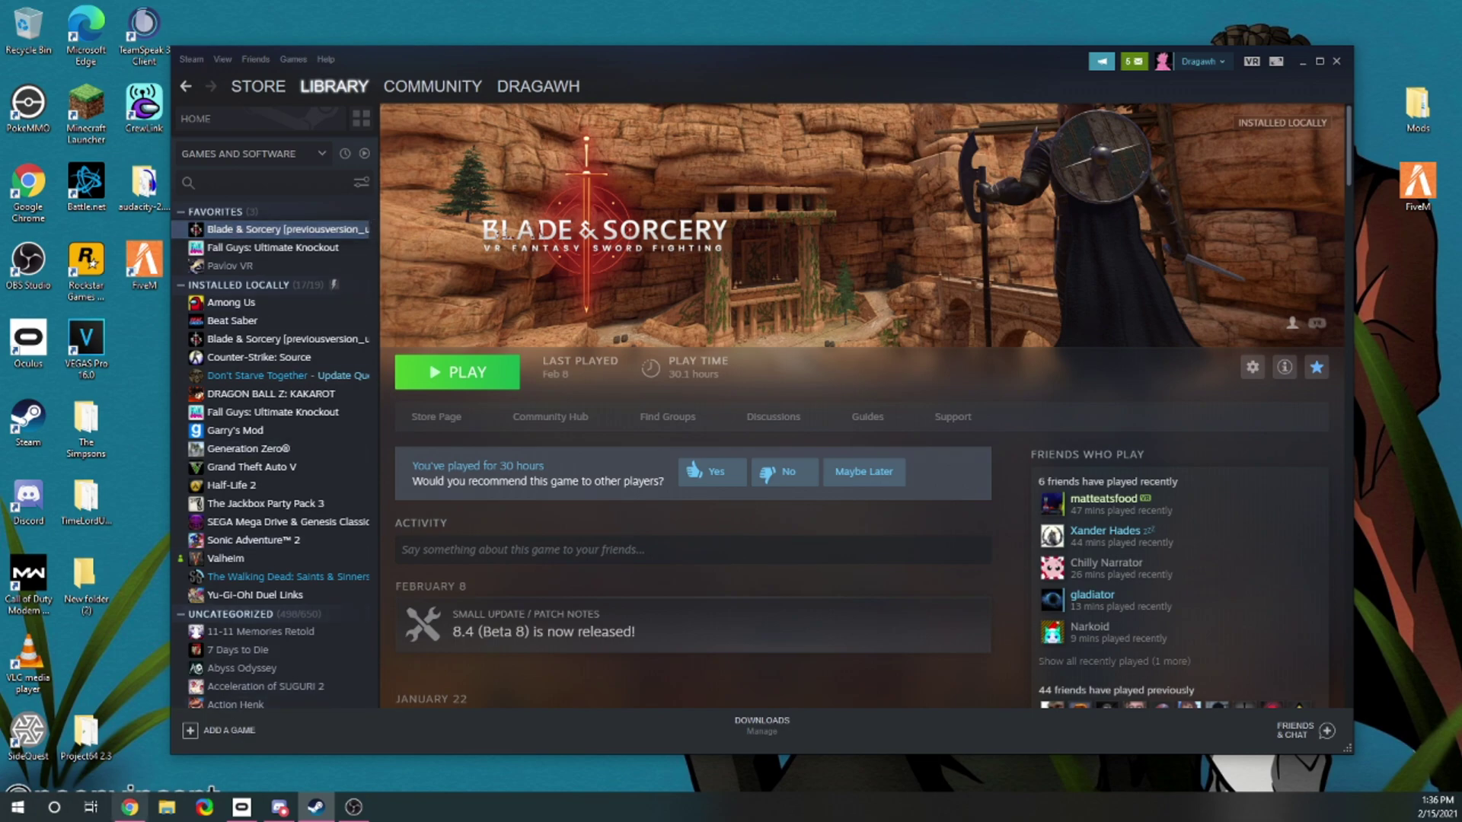
Switch to Chrome, go to the Blade & Sorcery page on Nexus Mods and list its all-time popular mods
{"action": "mouse_move", "coordinate": [129, 807]}
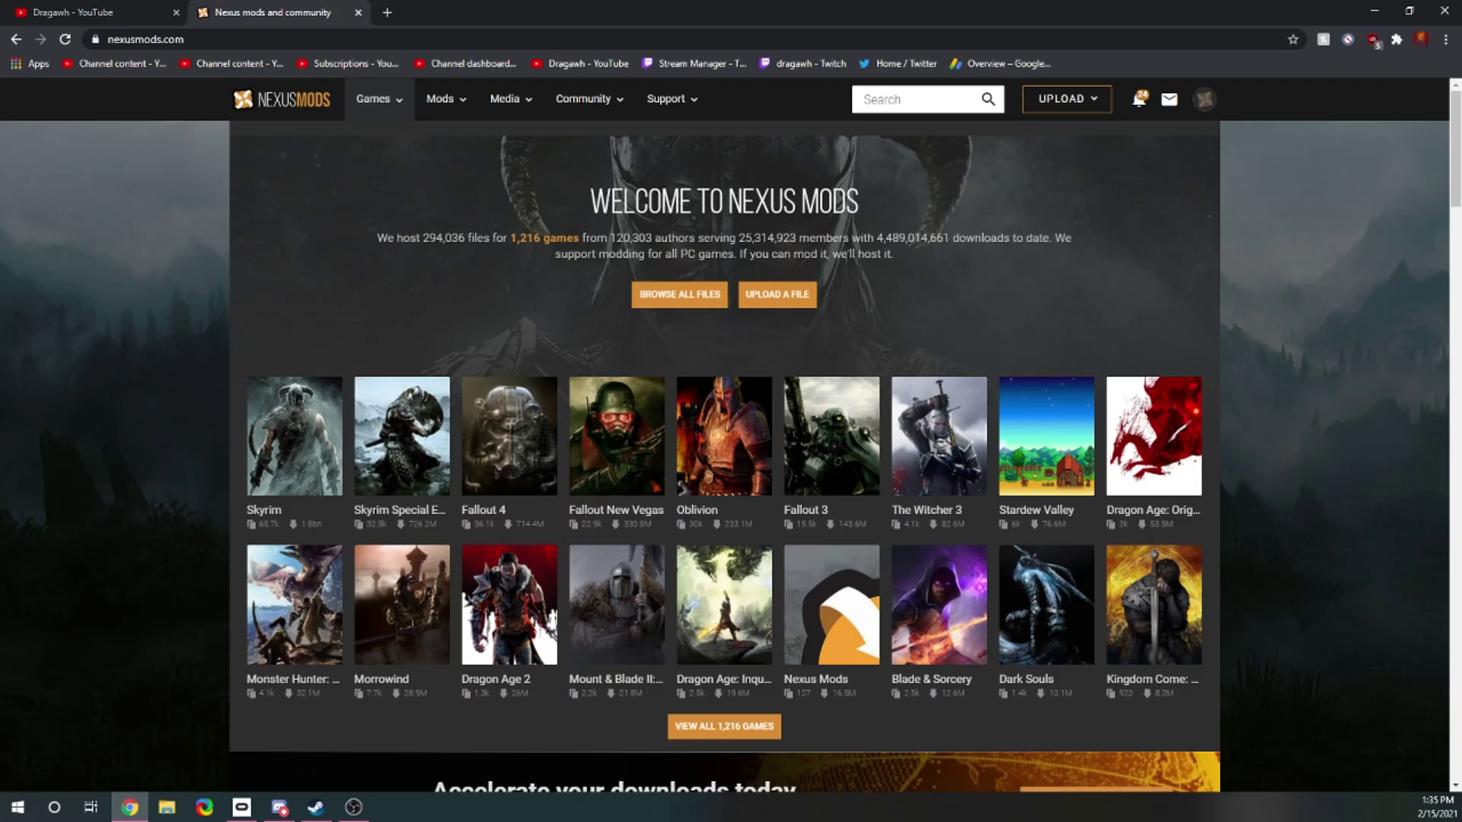
{"action": "left_click", "coordinate": [267, 218]}
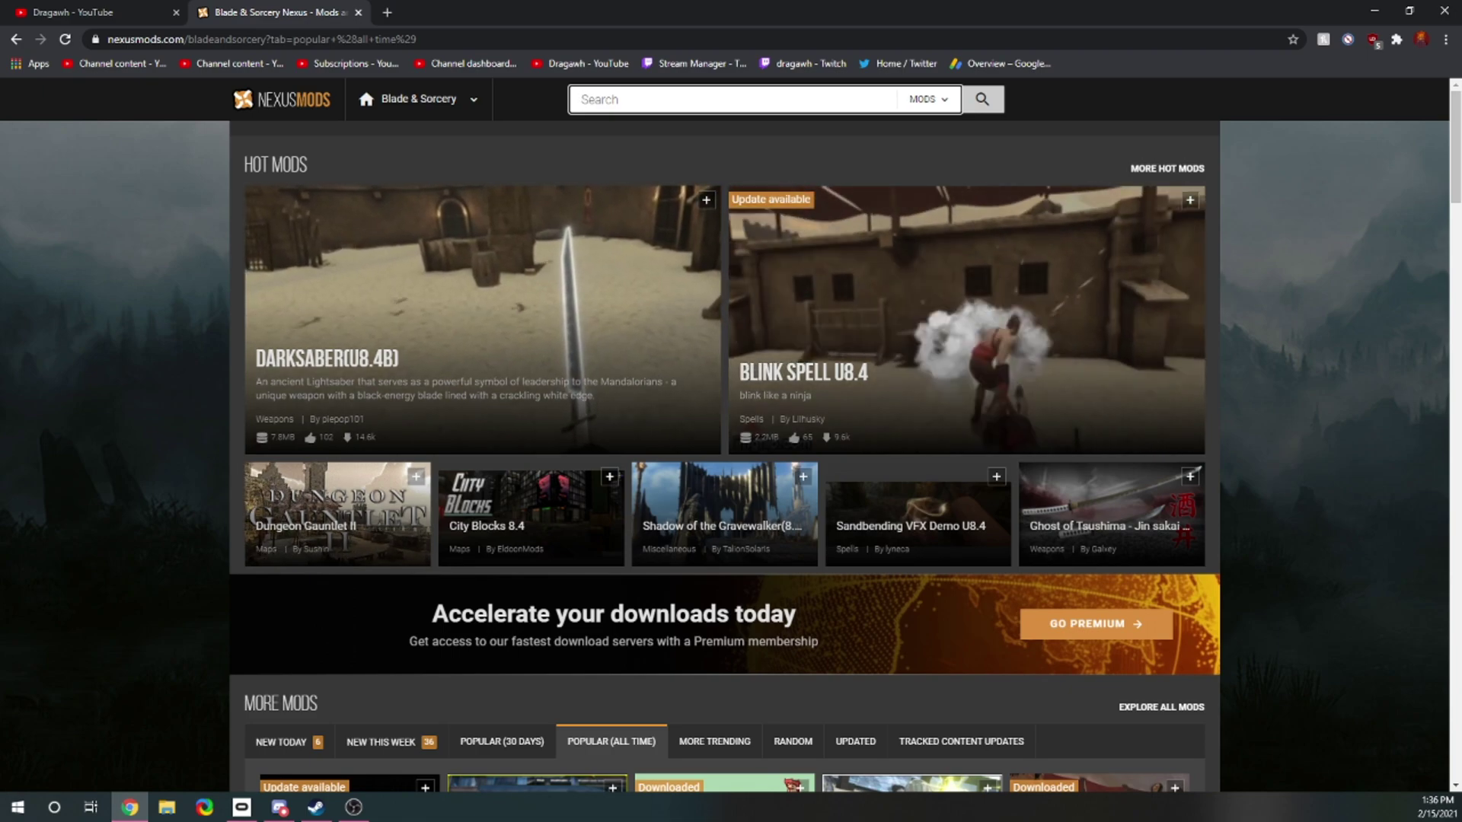
{"action": "scroll", "coordinate": [724, 457], "scroll_direction": "down", "scroll_amount": 3}
{"action": "scroll", "coordinate": [304, 449], "scroll_direction": "down", "scroll_amount": 1}
{"action": "left_click", "coordinate": [287, 437]}
{"action": "left_click", "coordinate": [611, 437]}
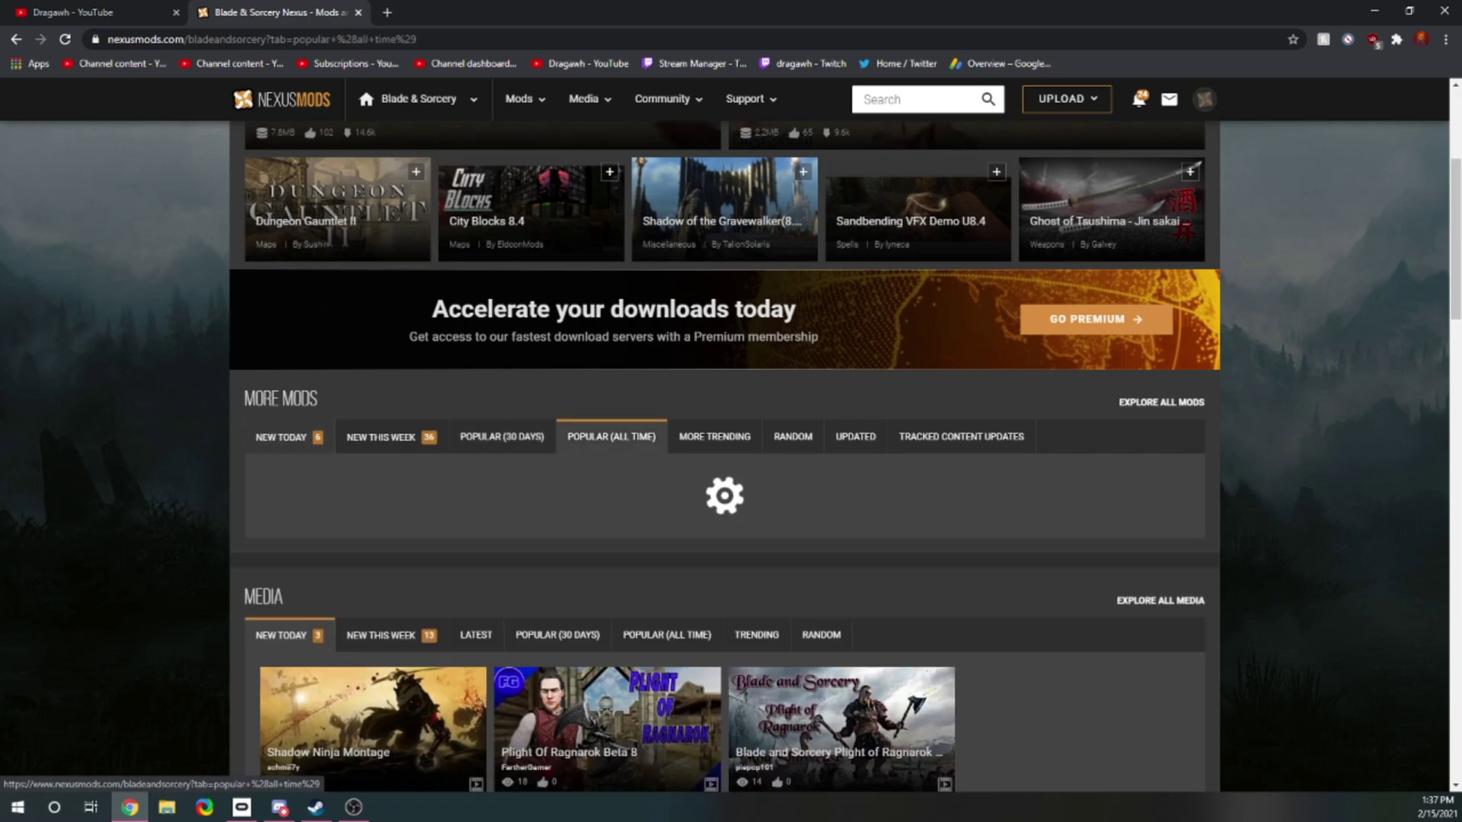
Open The Outer Rim mod page and show its downloadable files
{"action": "left_click", "coordinate": [350, 526]}
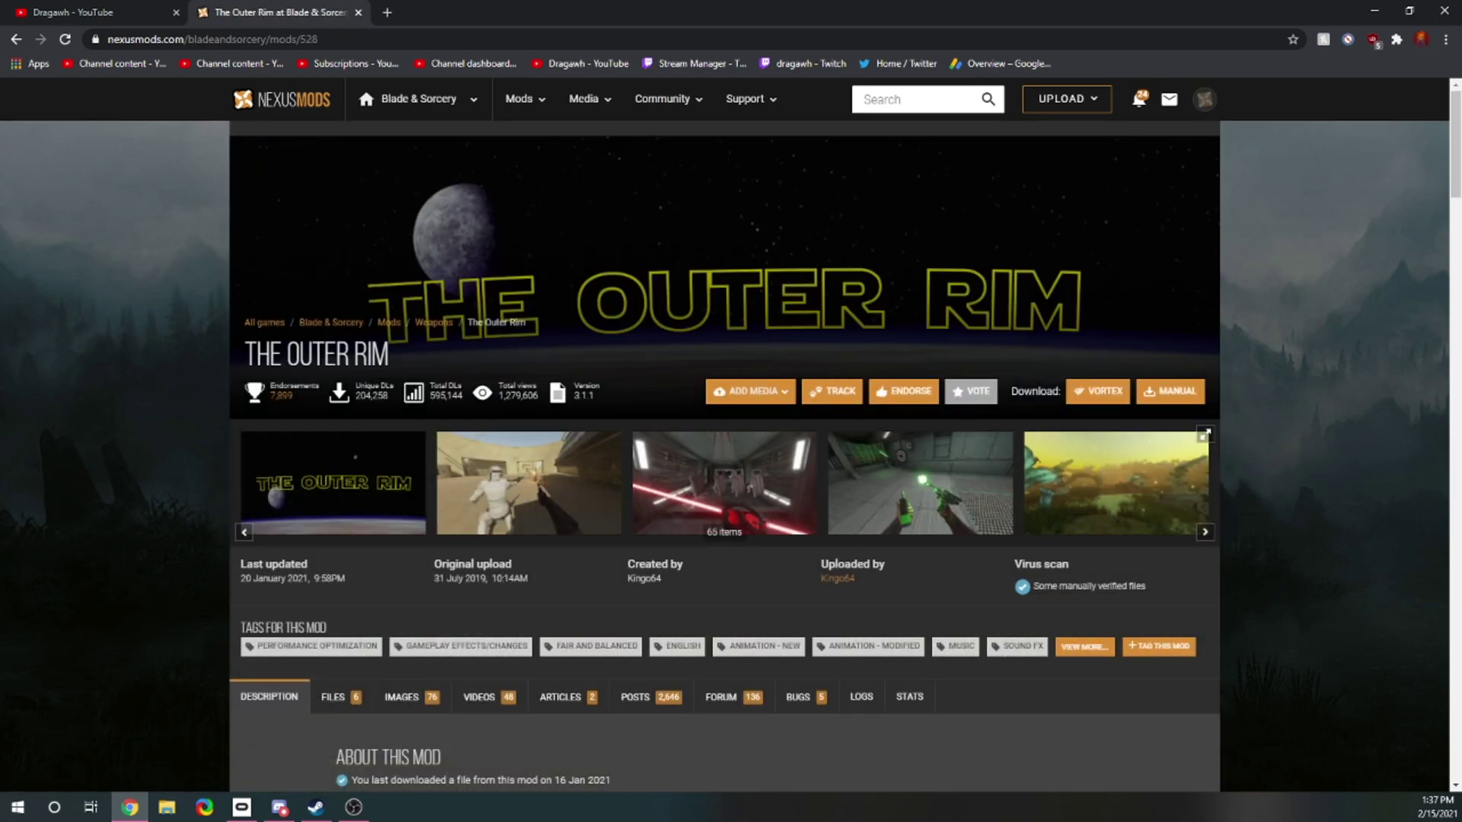
{"action": "scroll", "coordinate": [335, 544], "scroll_direction": "down", "scroll_amount": 2}
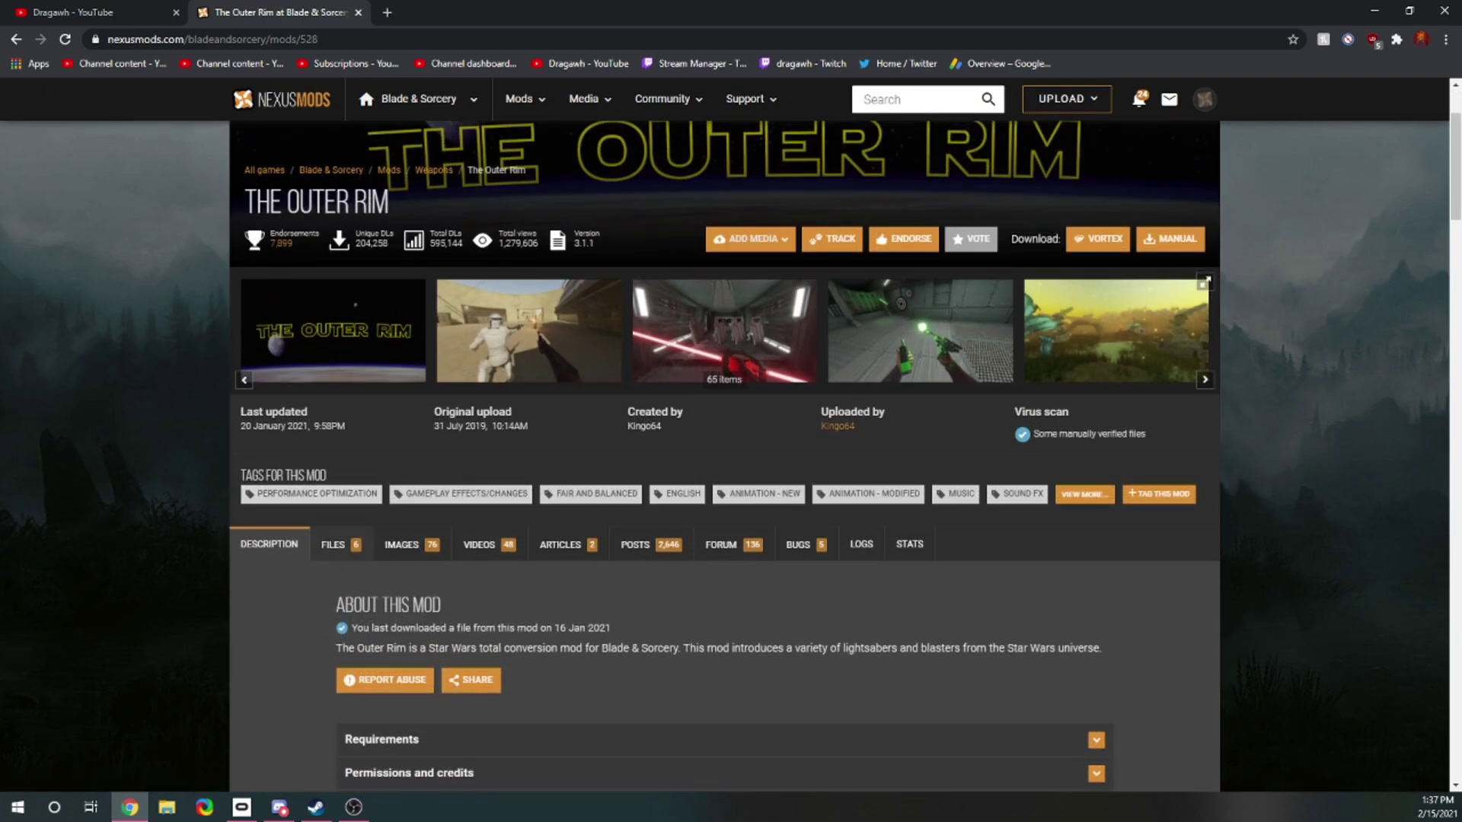
{"action": "left_click", "coordinate": [335, 545]}
{"action": "scroll", "coordinate": [335, 544], "scroll_direction": "down", "scroll_amount": 3}
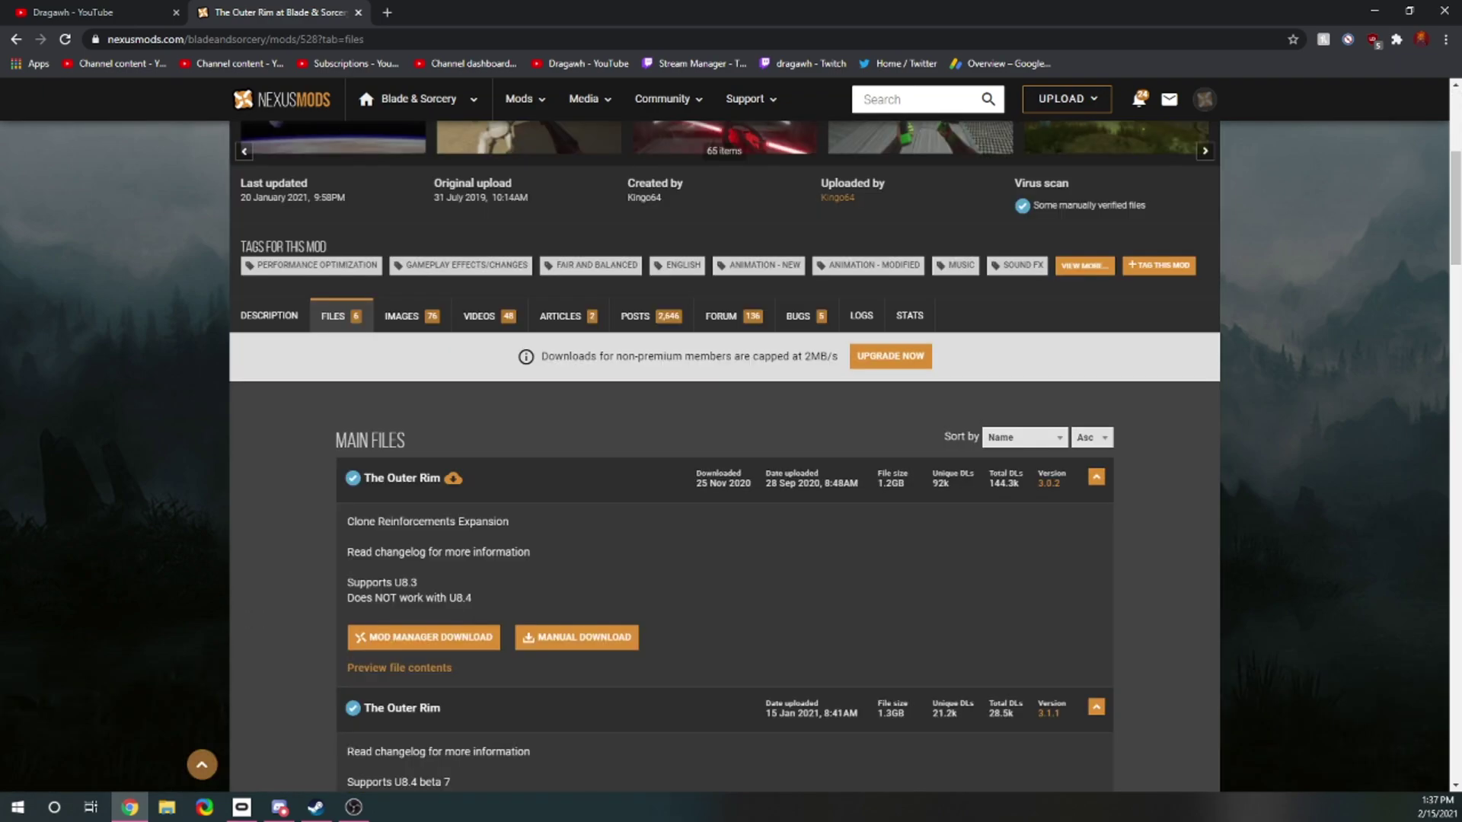
Find The Outer Rim version 1.5.4 among the old files and expand its details to check the supported game build
{"action": "scroll", "coordinate": [723, 457], "scroll_direction": "down", "scroll_amount": 2}
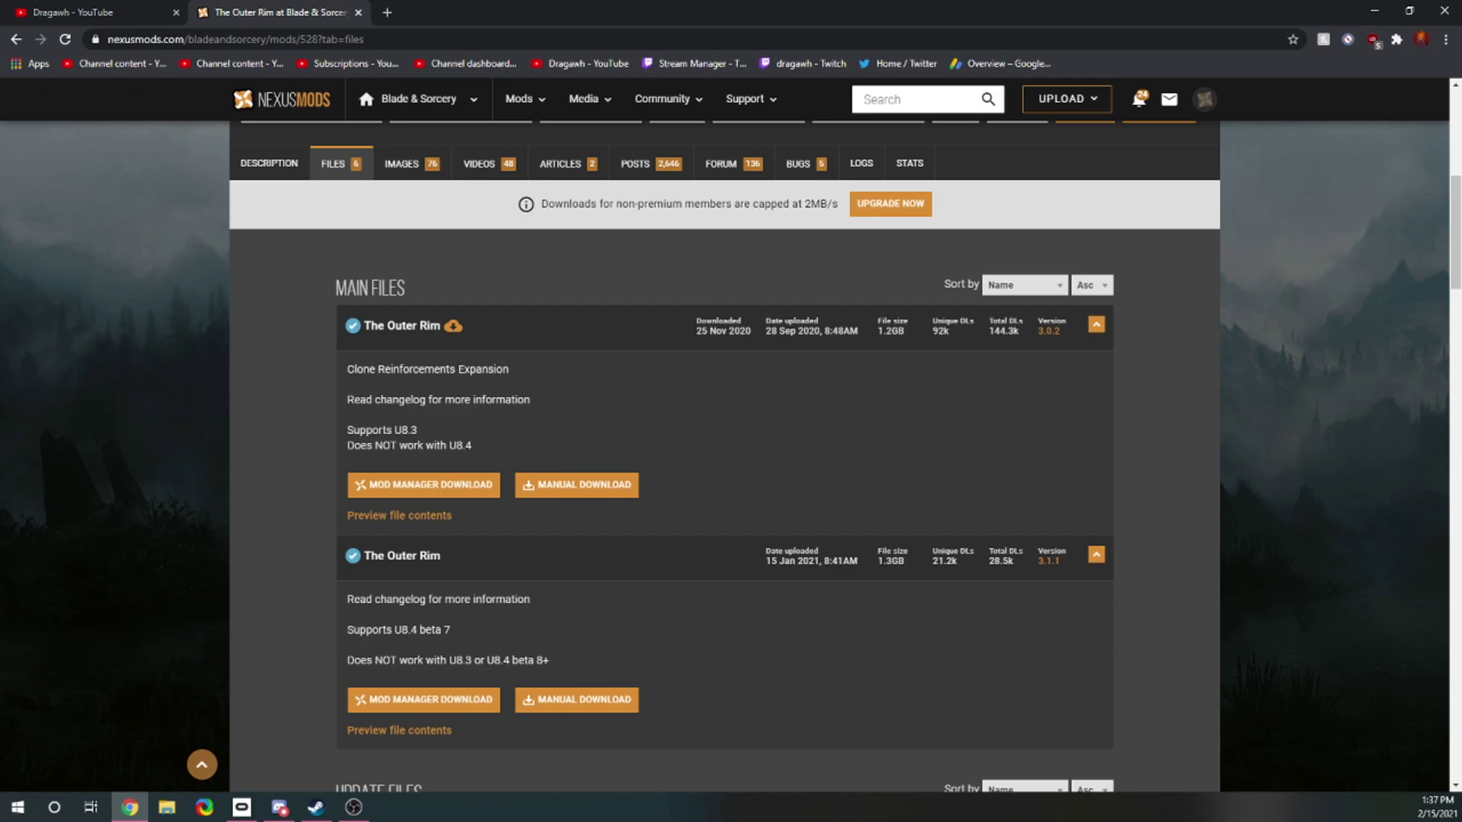
{"action": "scroll", "coordinate": [723, 457], "scroll_direction": "down", "scroll_amount": 3}
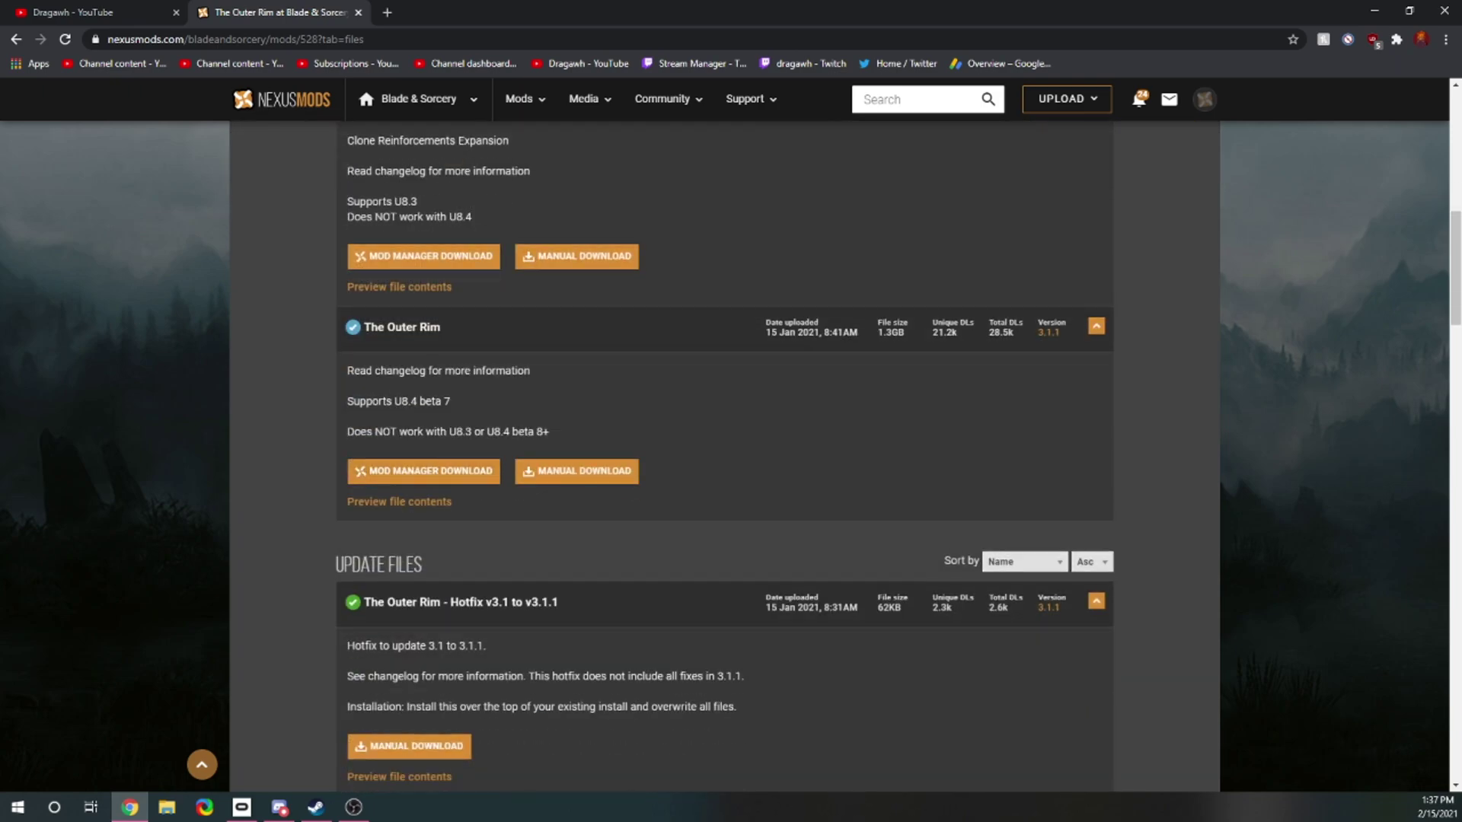
{"action": "scroll", "coordinate": [723, 457], "scroll_direction": "down", "scroll_amount": 15}
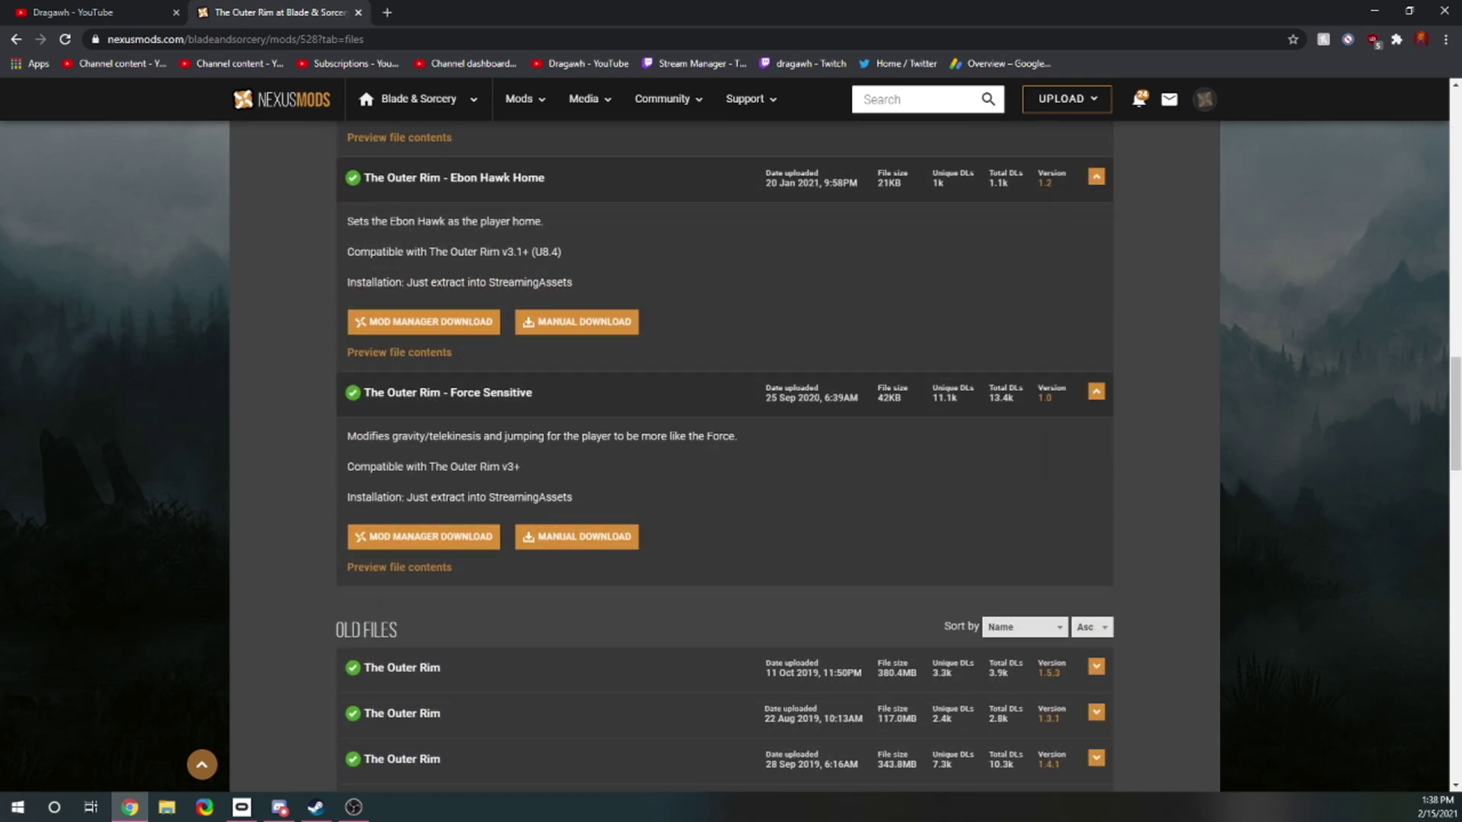
{"action": "scroll", "coordinate": [723, 457], "scroll_direction": "down", "scroll_amount": 2}
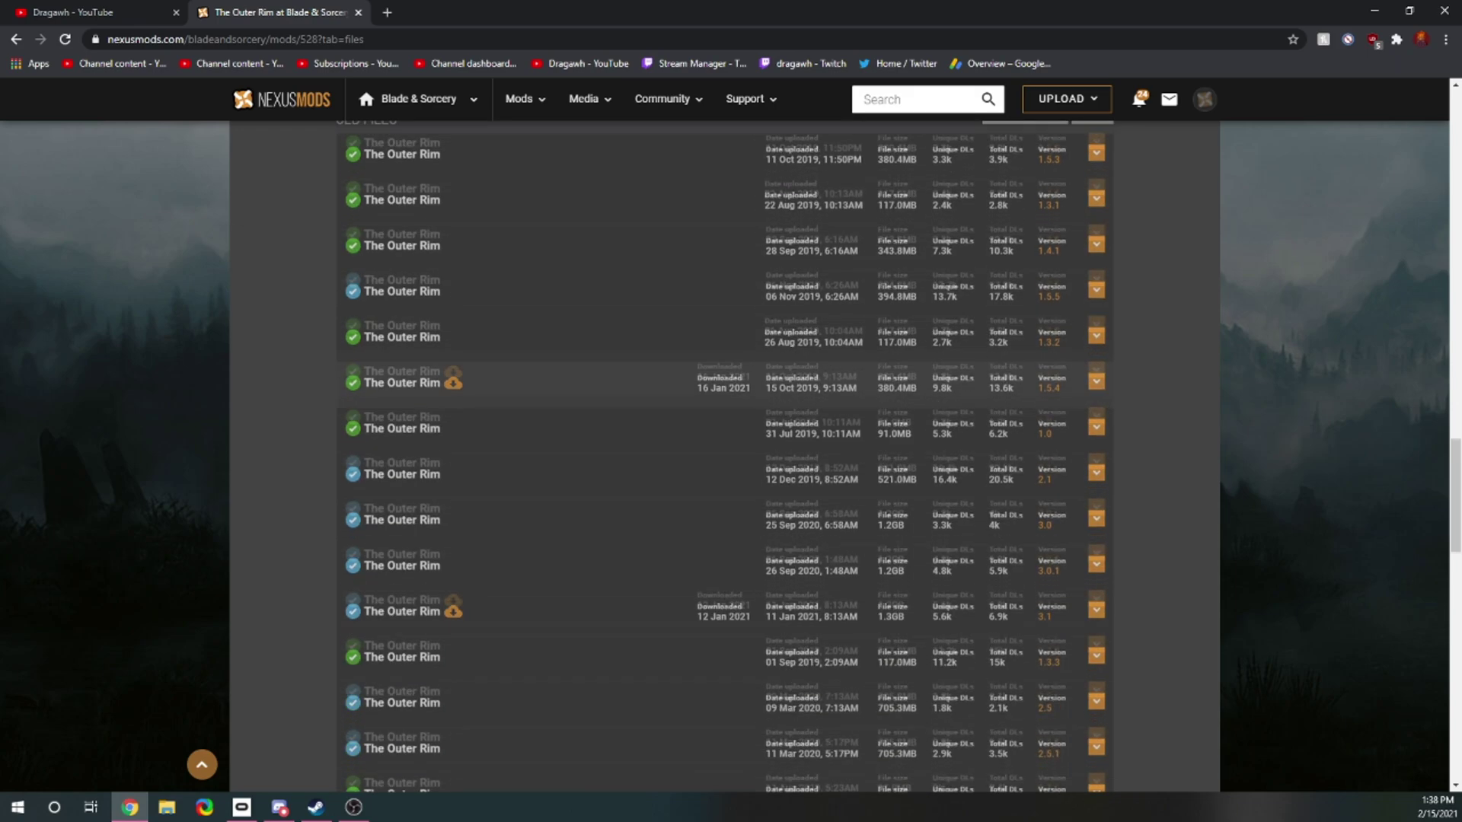
{"action": "left_click", "coordinate": [724, 364]}
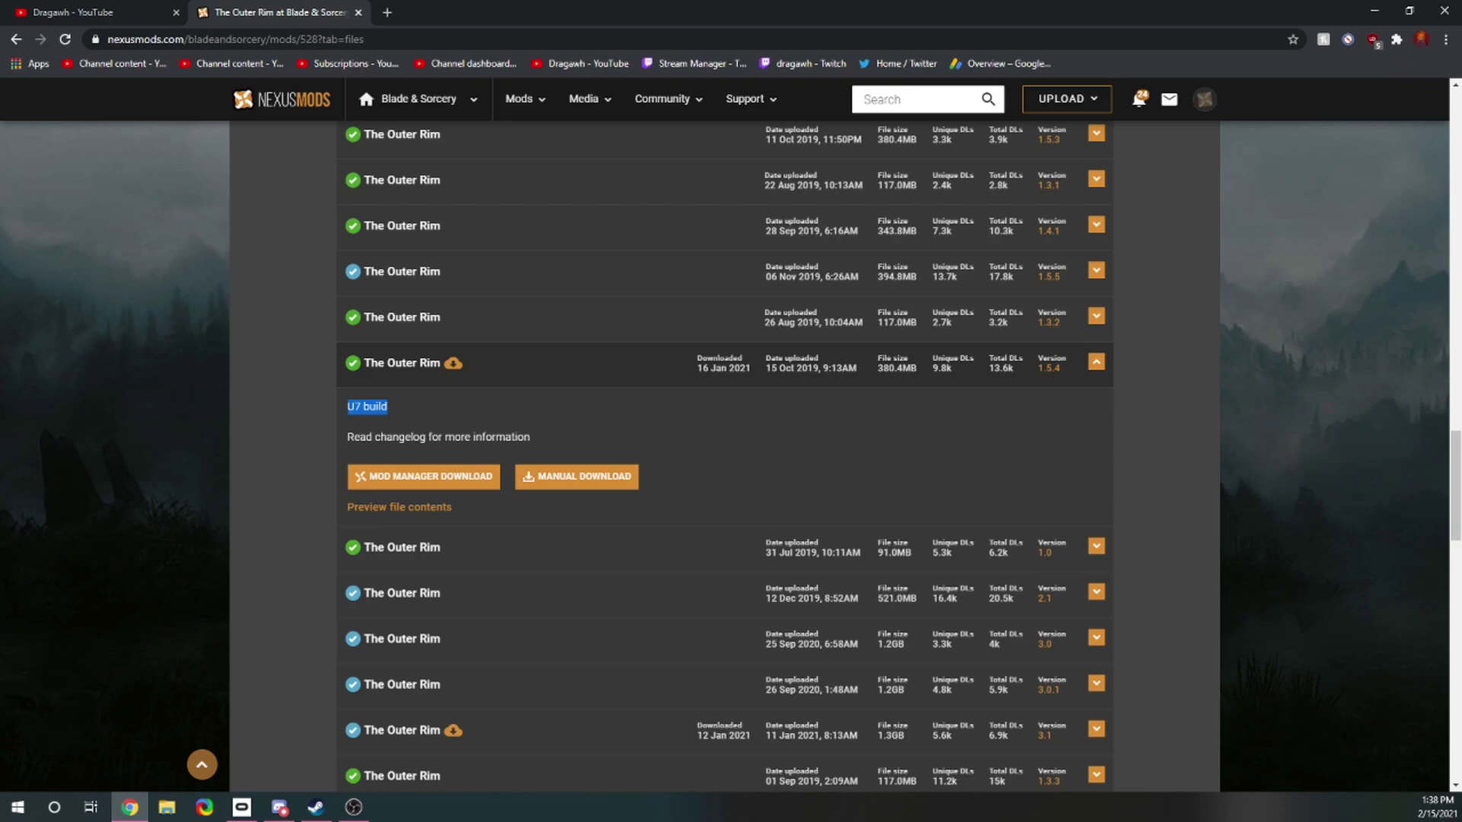
Manually download the U7 build of The Outer Rim, version 1.5.4, with the free slow download option
{"action": "scroll", "coordinate": [723, 457], "scroll_direction": "up", "scroll_amount": 1}
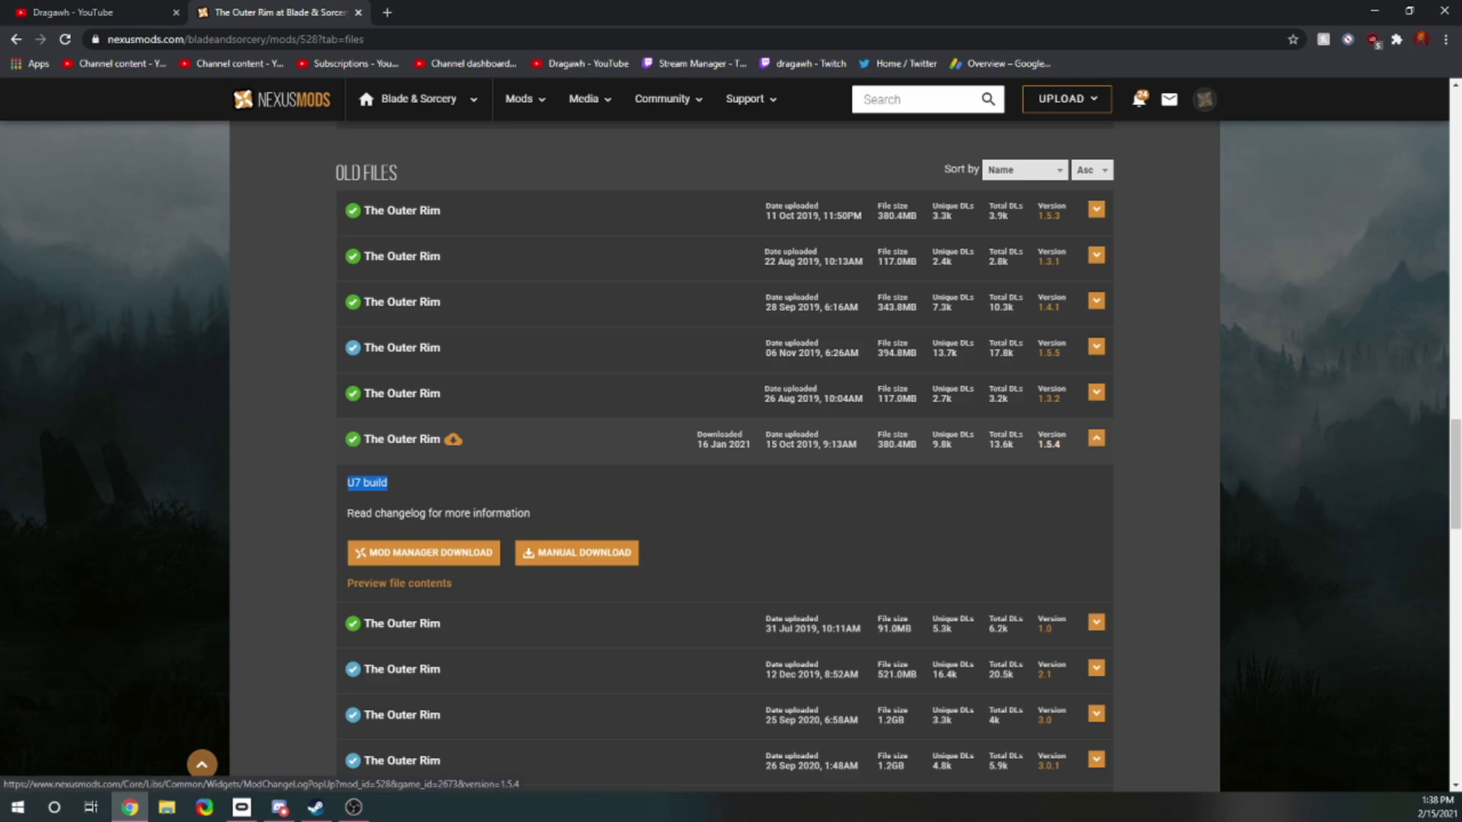
{"action": "left_click", "coordinate": [1096, 439]}
{"action": "scroll", "coordinate": [914, 365], "scroll_direction": "up", "scroll_amount": 2}
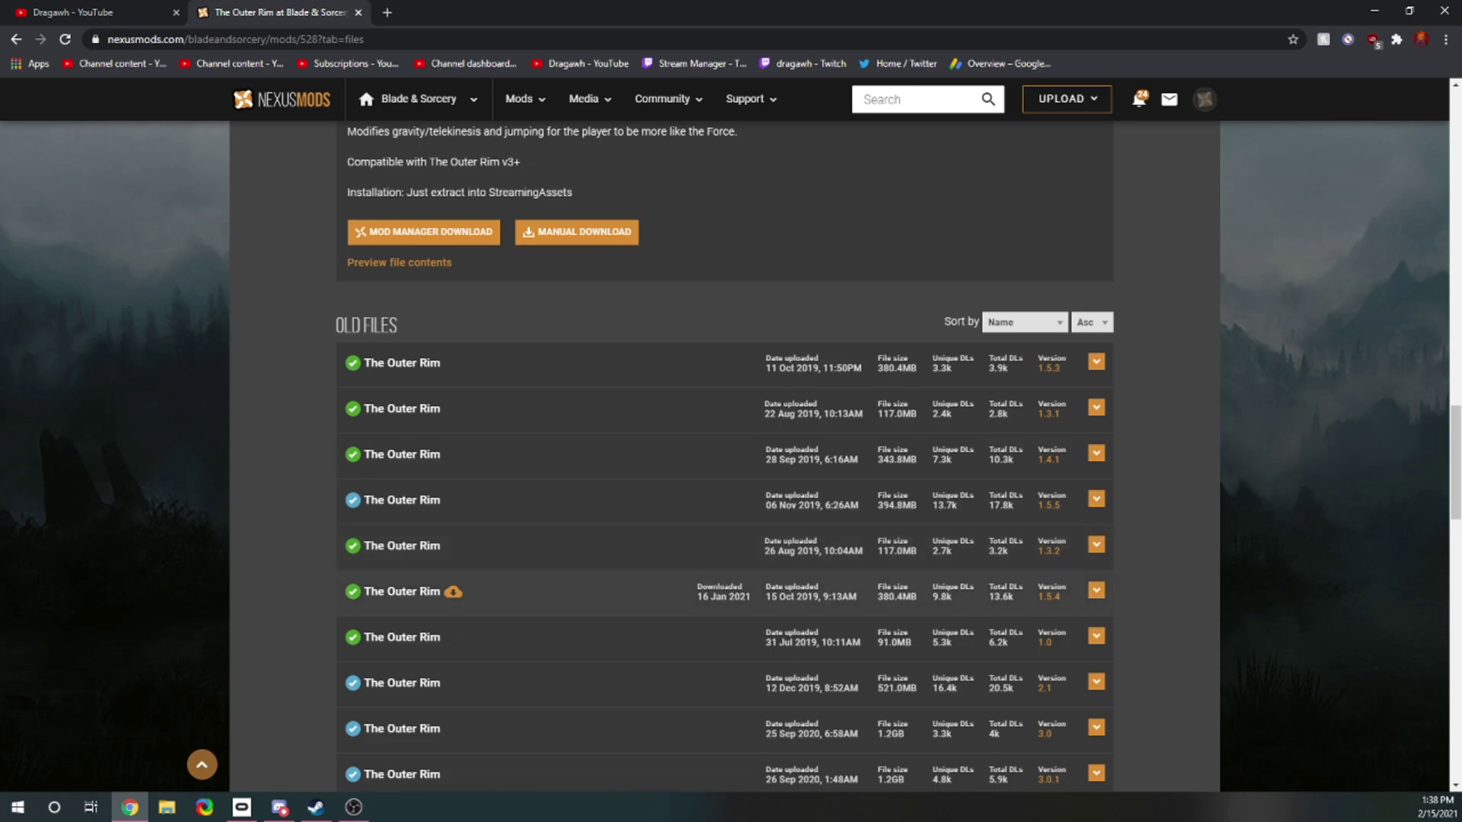
{"action": "left_click", "coordinate": [533, 592]}
{"action": "scroll", "coordinate": [533, 591], "scroll_direction": "down", "scroll_amount": 2}
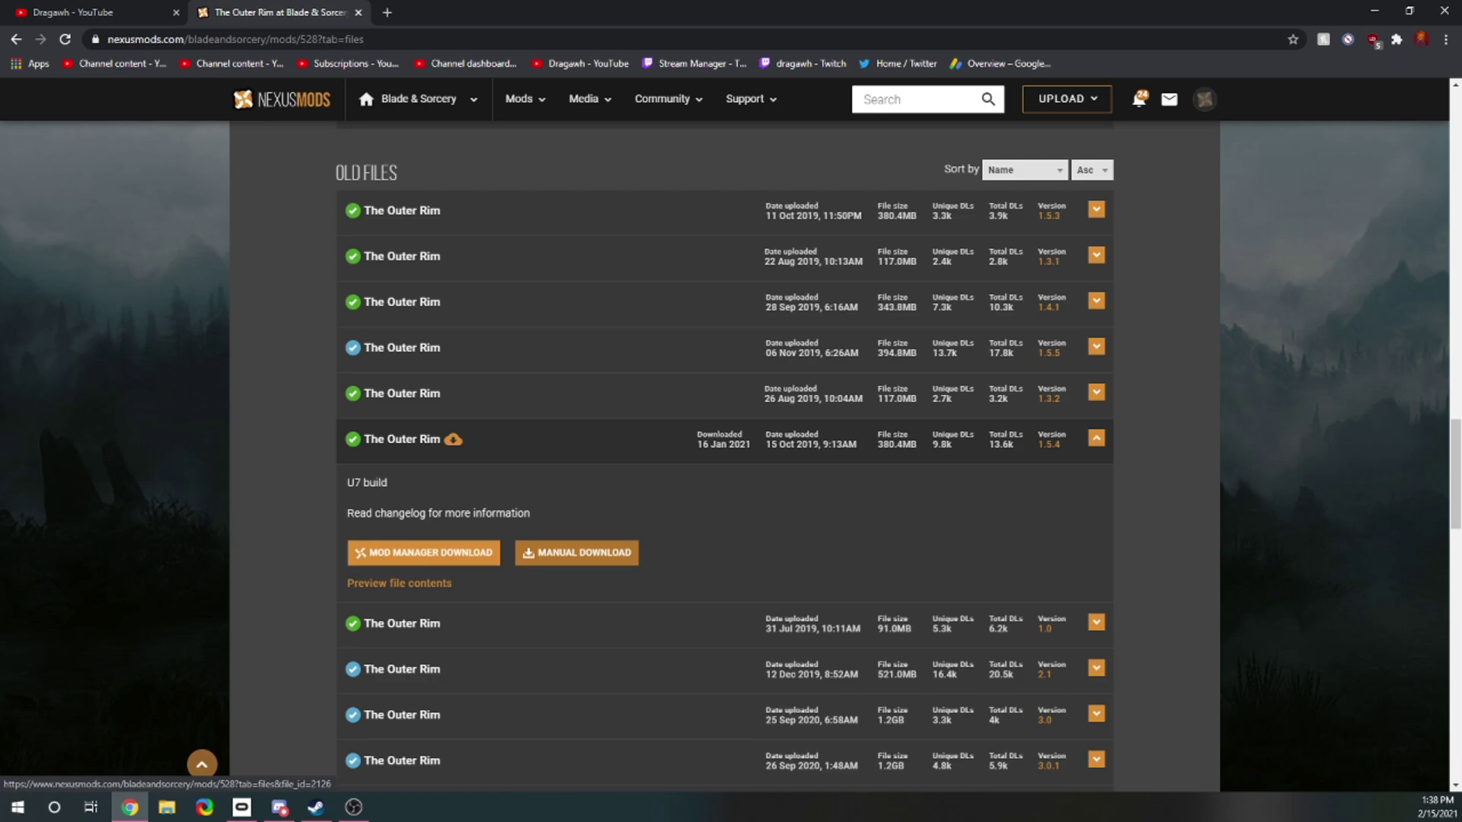
{"action": "left_click", "coordinate": [576, 553]}
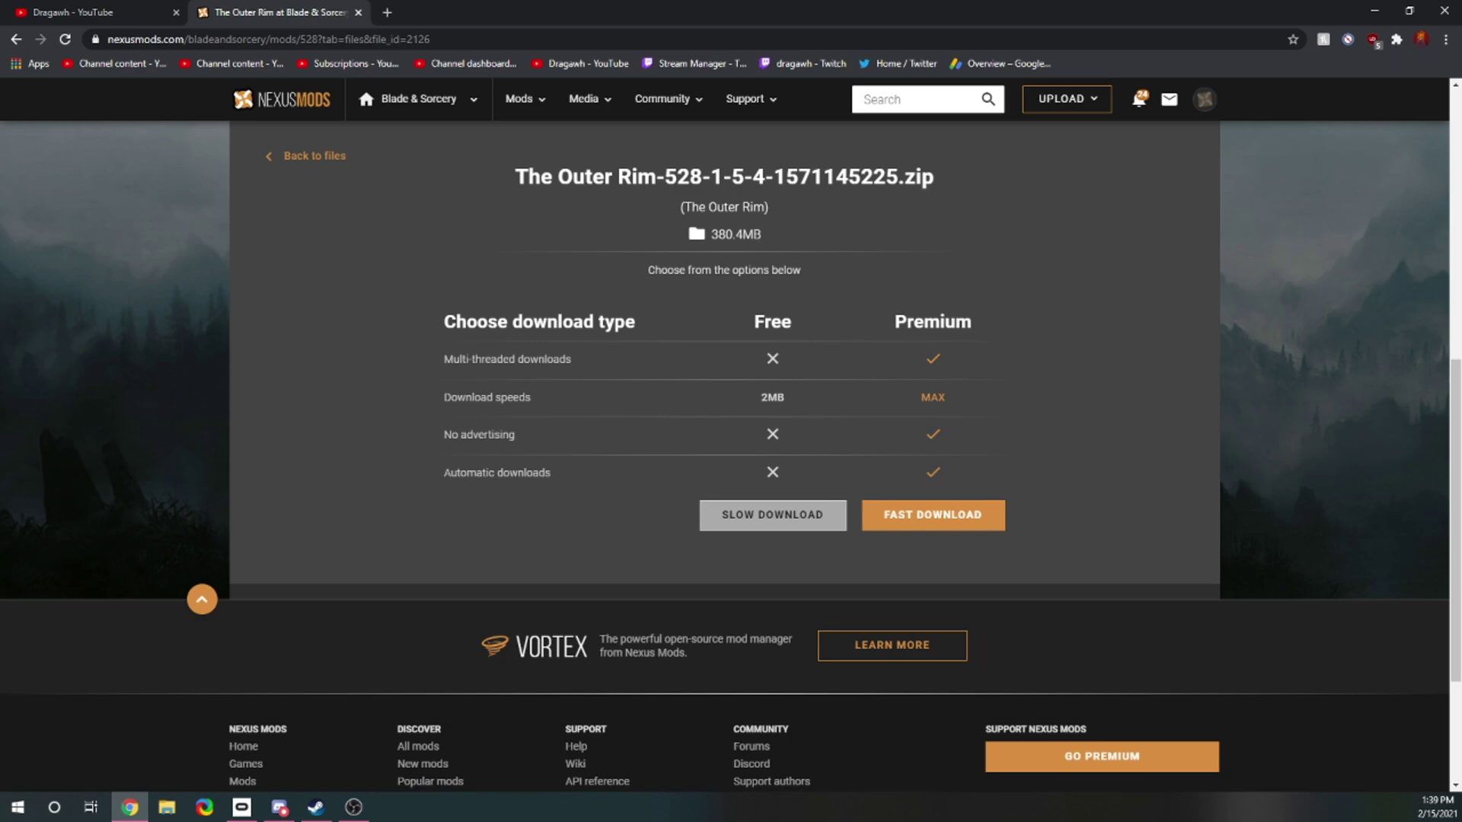
{"action": "left_click", "coordinate": [772, 515]}
{"action": "left_click_drag", "start_coordinate": [545, 296], "coordinate": [903, 296]}
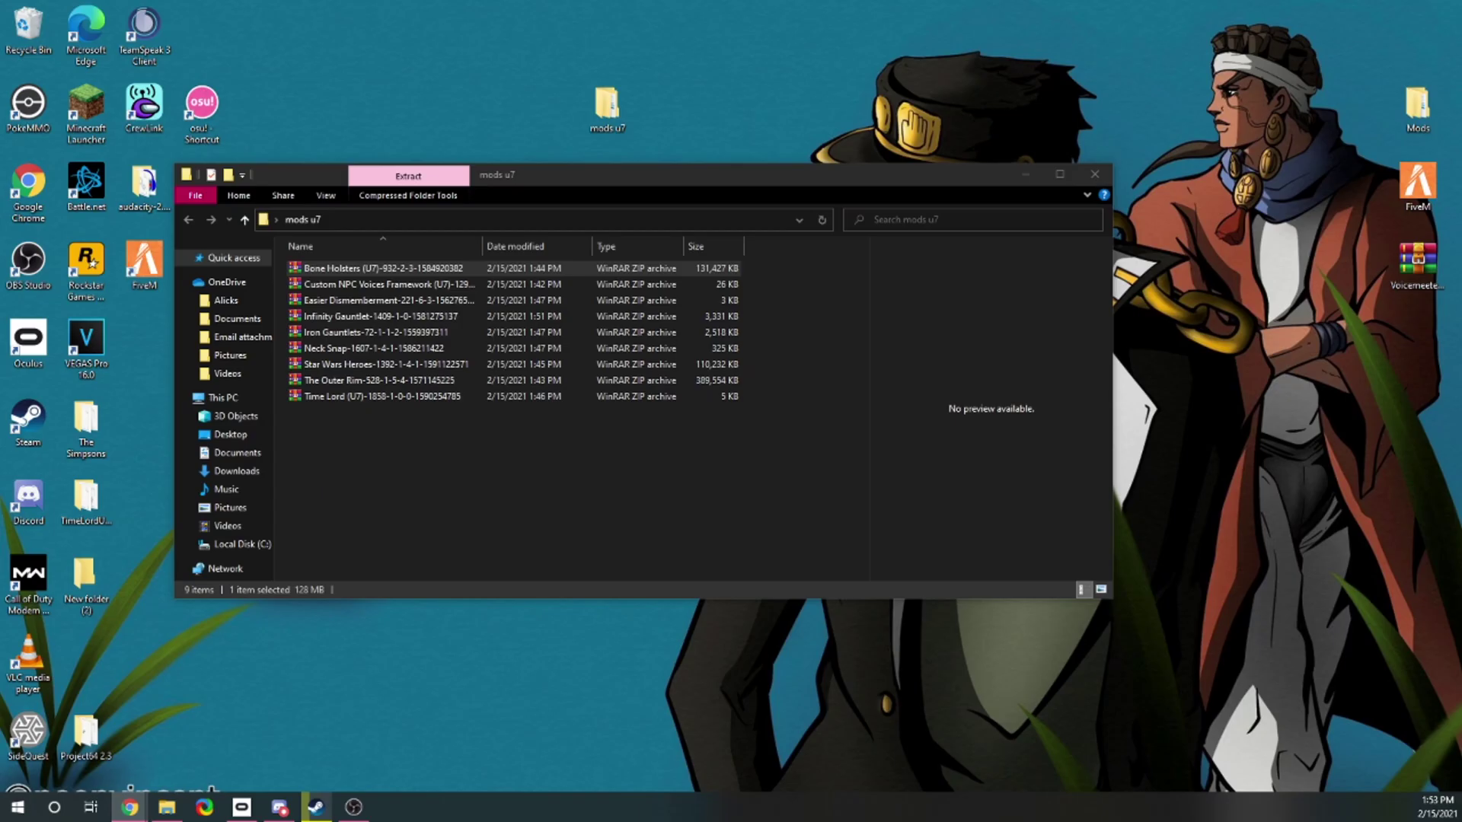
{"action": "left_click", "coordinate": [784, 332]}
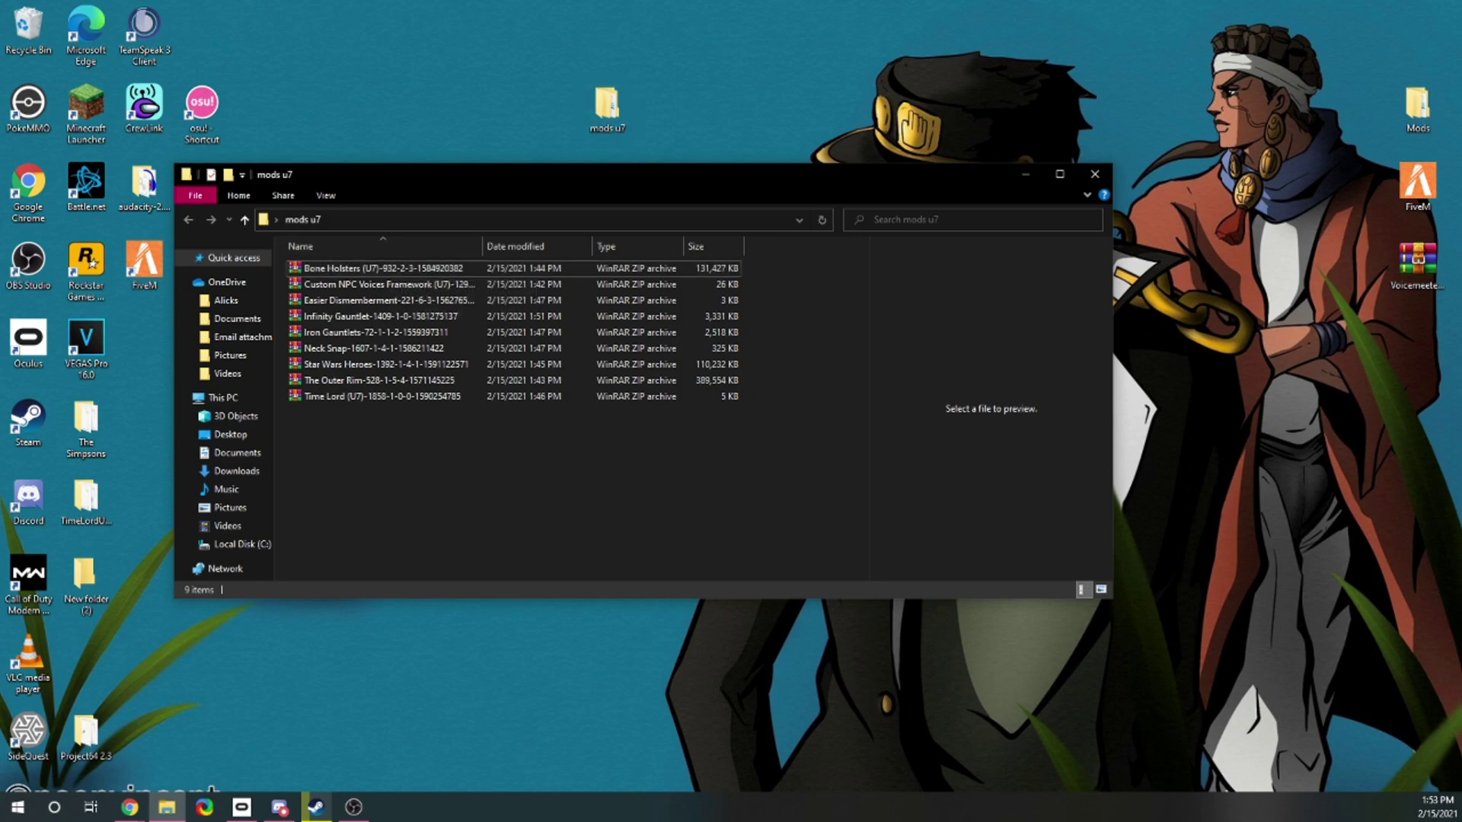
{"action": "left_click_drag", "start_coordinate": [369, 180], "coordinate": [367, 172]}
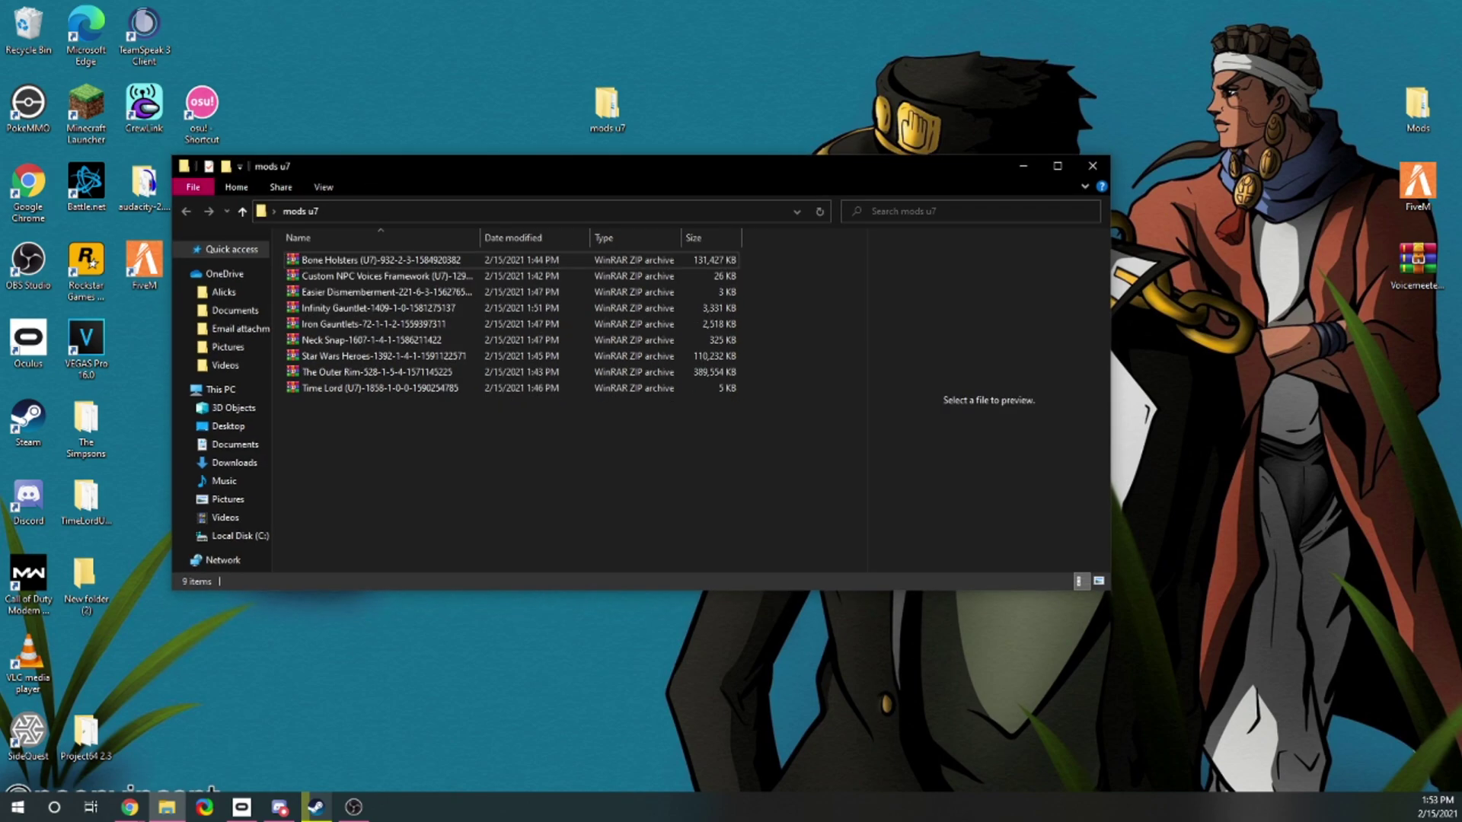
{"action": "key", "text": "alt+Tab"}
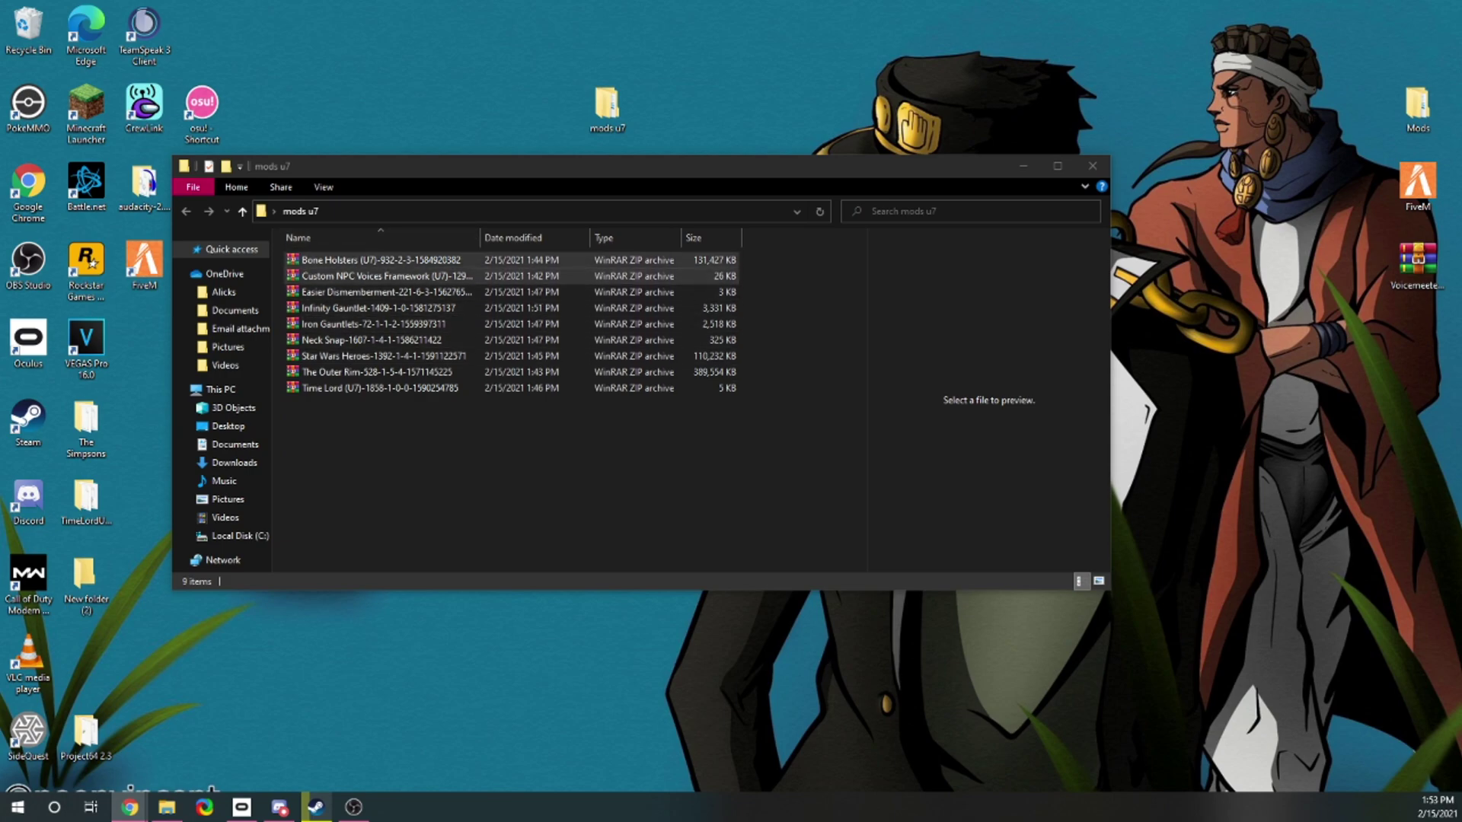
Extract the Bone Holsters (U7) archive into its own named folder within mods u7 and look inside it
{"action": "right_click", "coordinate": [313, 259]}
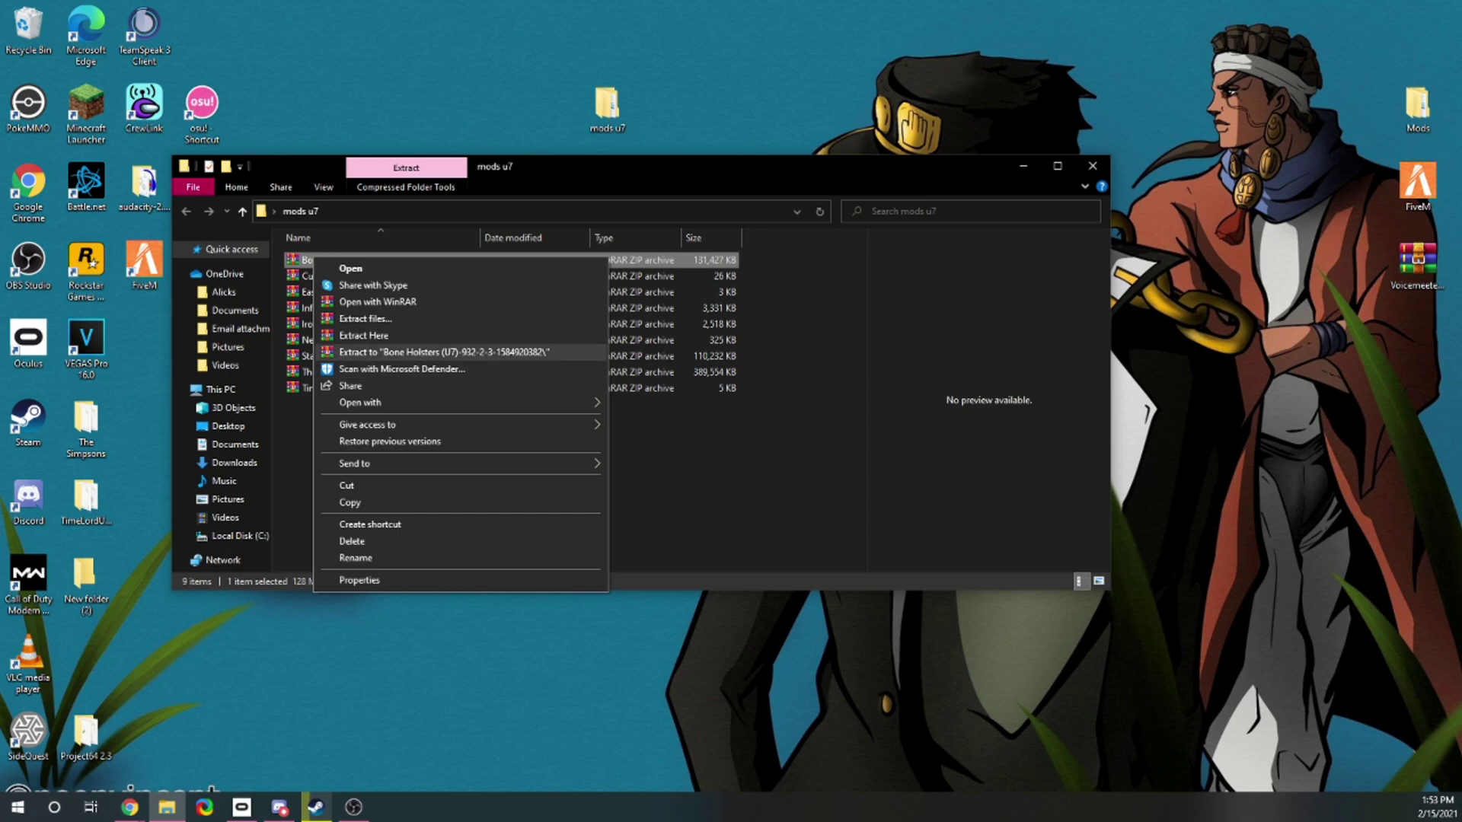
{"action": "left_click", "coordinate": [441, 352]}
{"action": "double_click", "coordinate": [350, 260]}
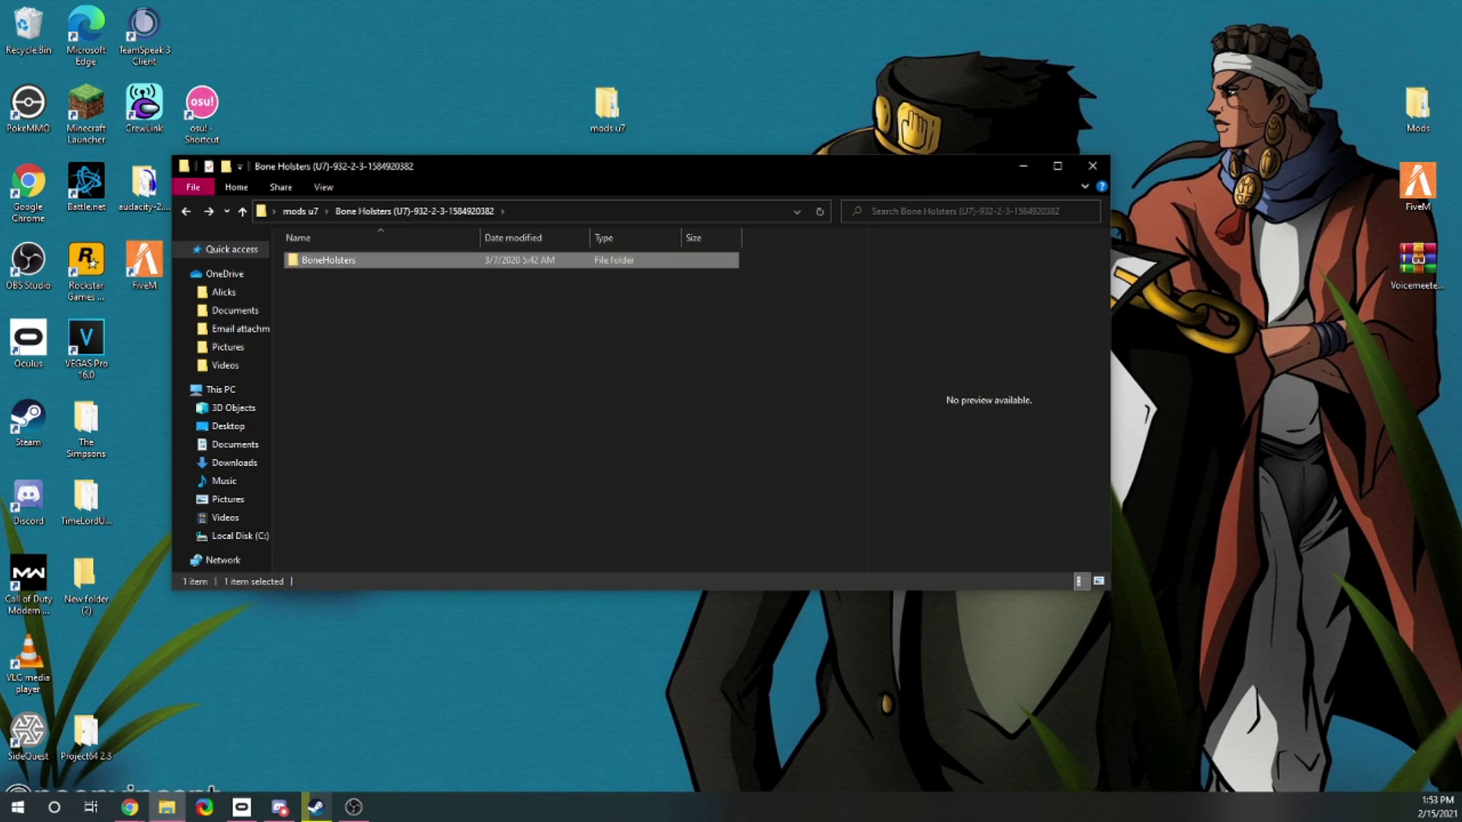
{"action": "key", "text": "alt+Left"}
{"action": "right_click", "coordinate": [328, 261]}
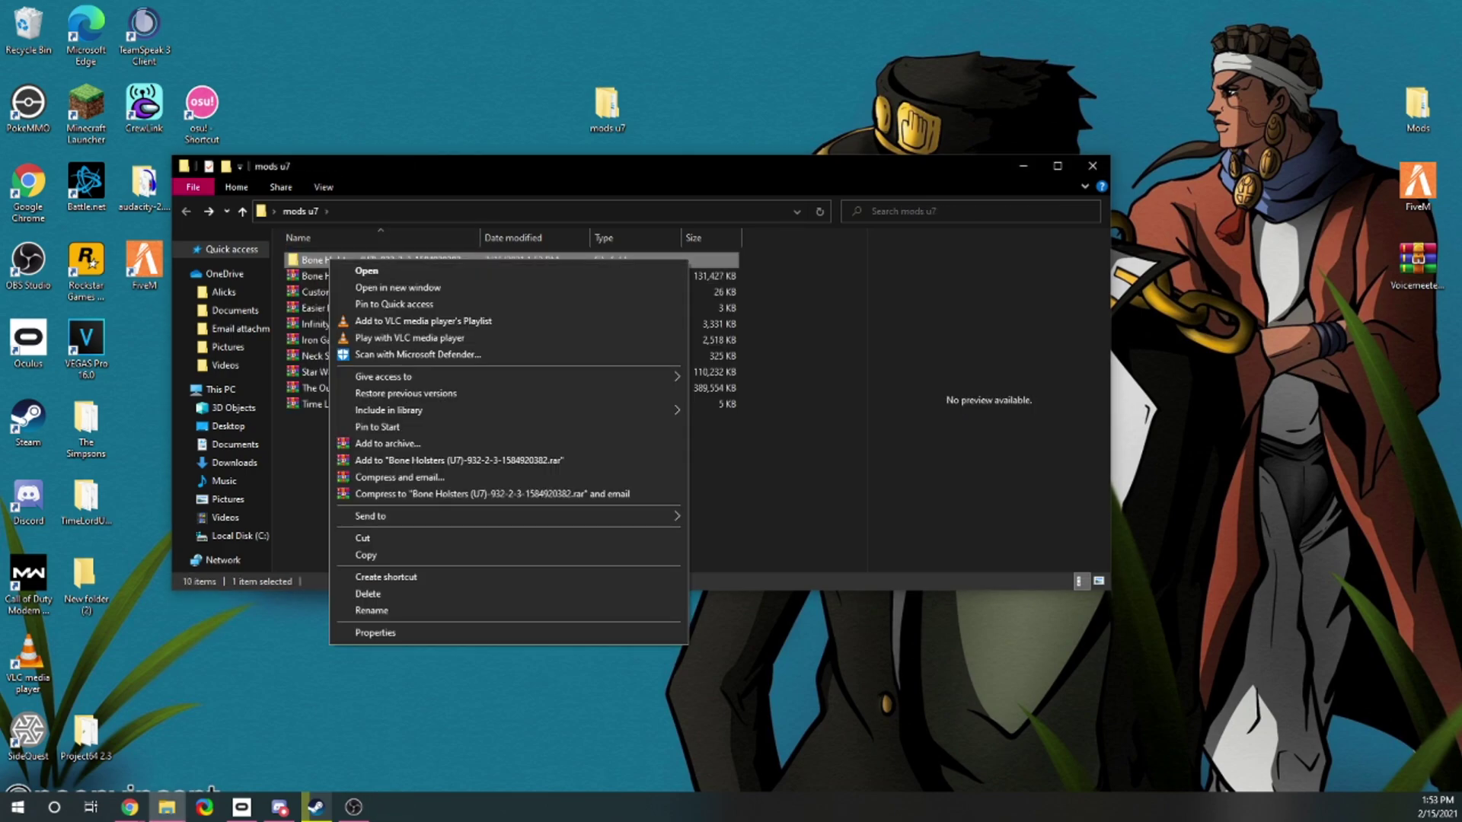
{"action": "left_click", "coordinate": [397, 288]}
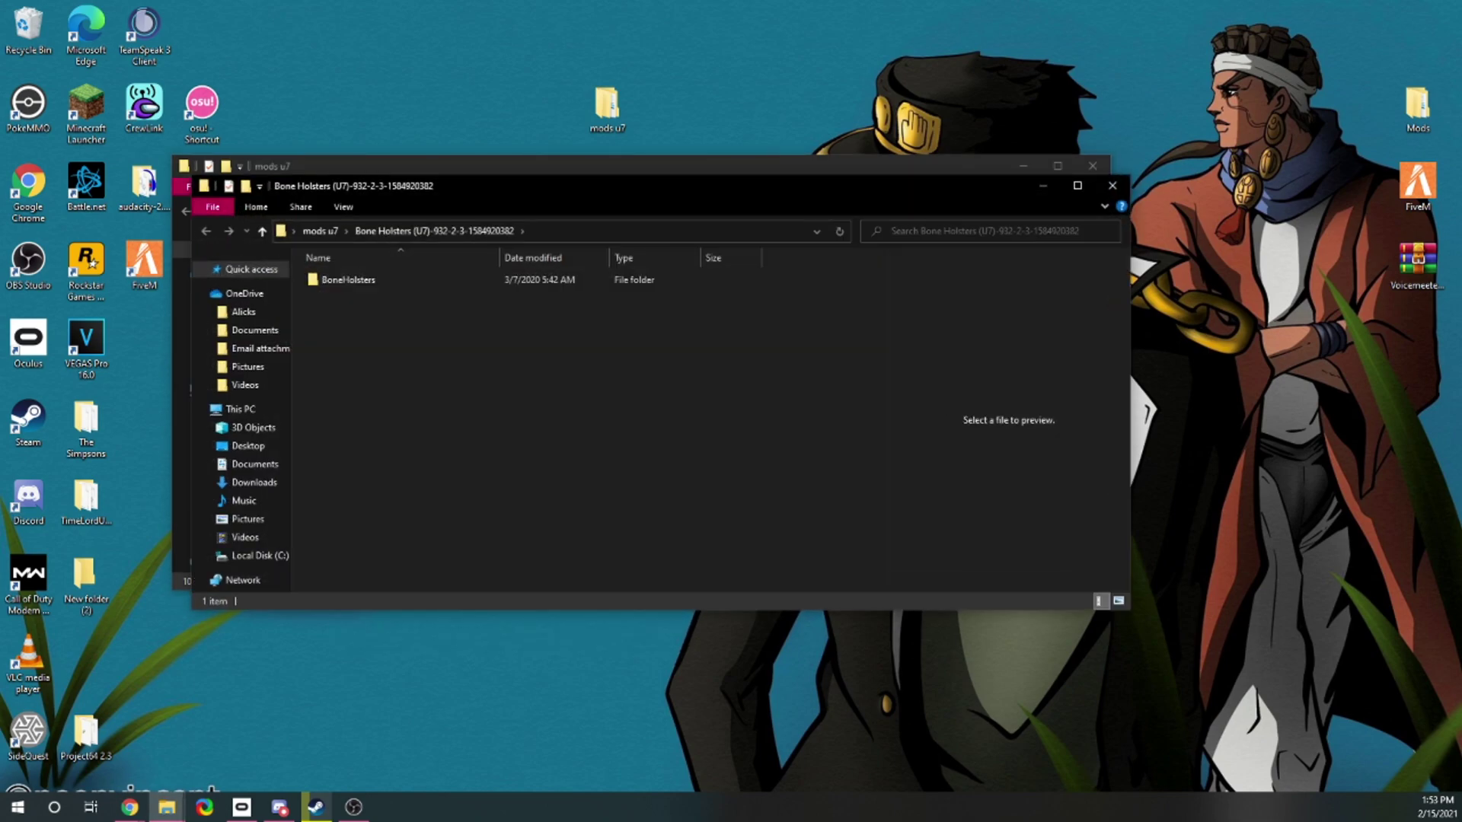
{"action": "left_click_drag", "start_coordinate": [335, 187], "coordinate": [720, 181]}
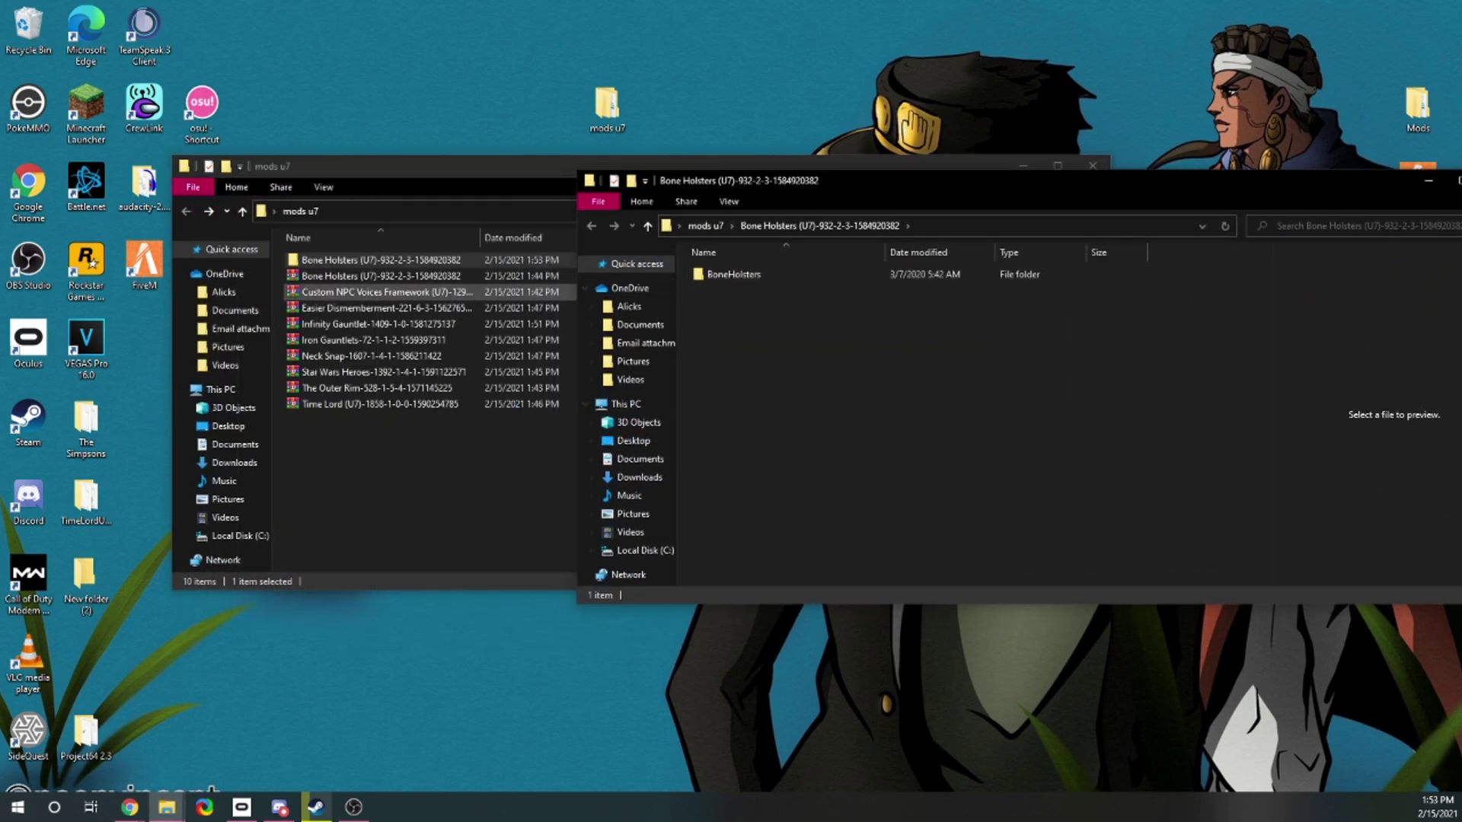
{"action": "left_click_drag", "start_coordinate": [1287, 182], "coordinate": [1115, 185]}
{"action": "left_click", "coordinate": [1324, 183]}
Open the extracted Bone Holsters (U7) folder, check the contents of its BoneHolsters subfolder and go back one level
{"action": "key", "text": "Return"}
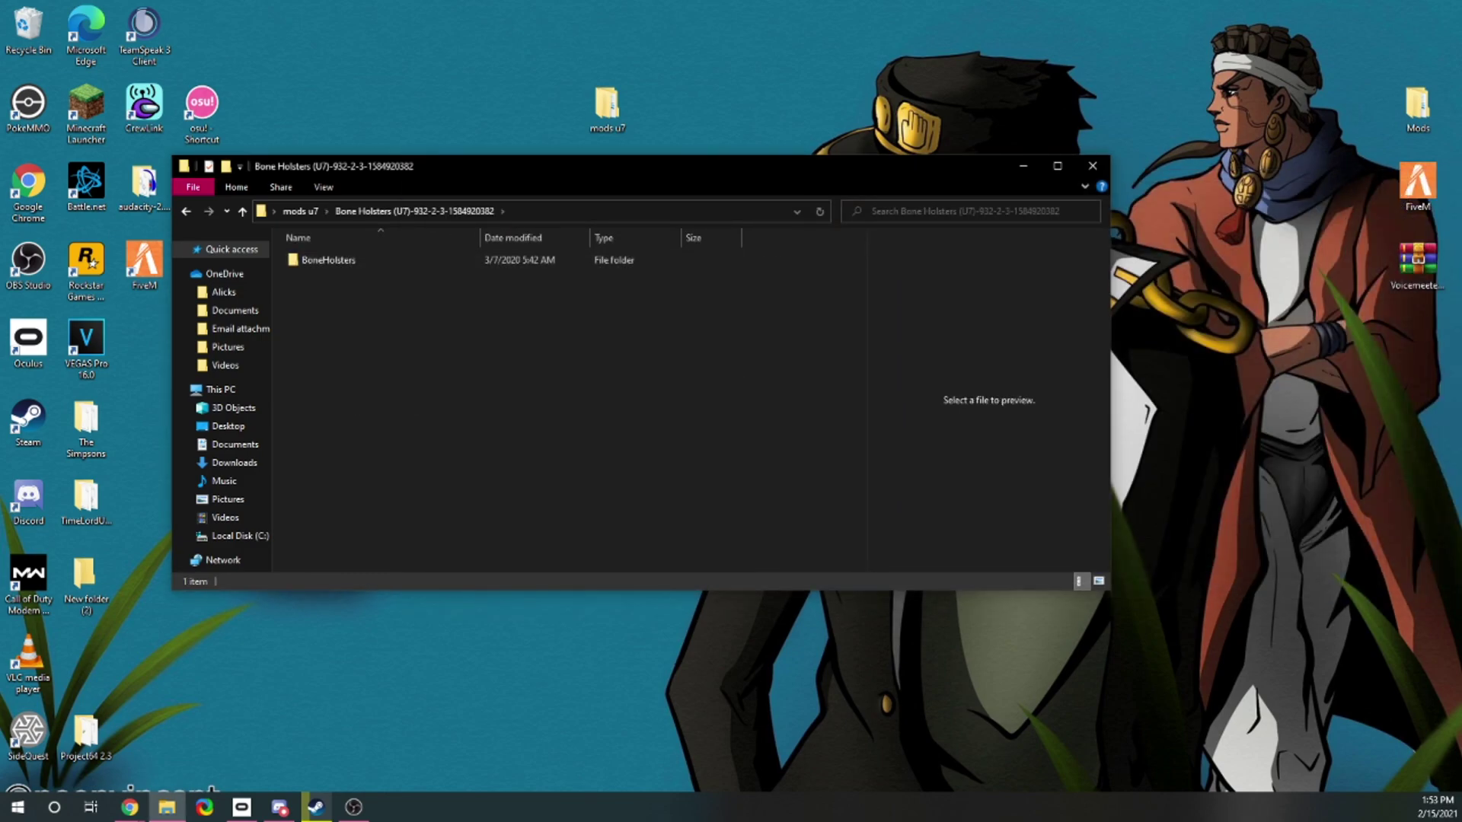
{"action": "key", "text": "Return"}
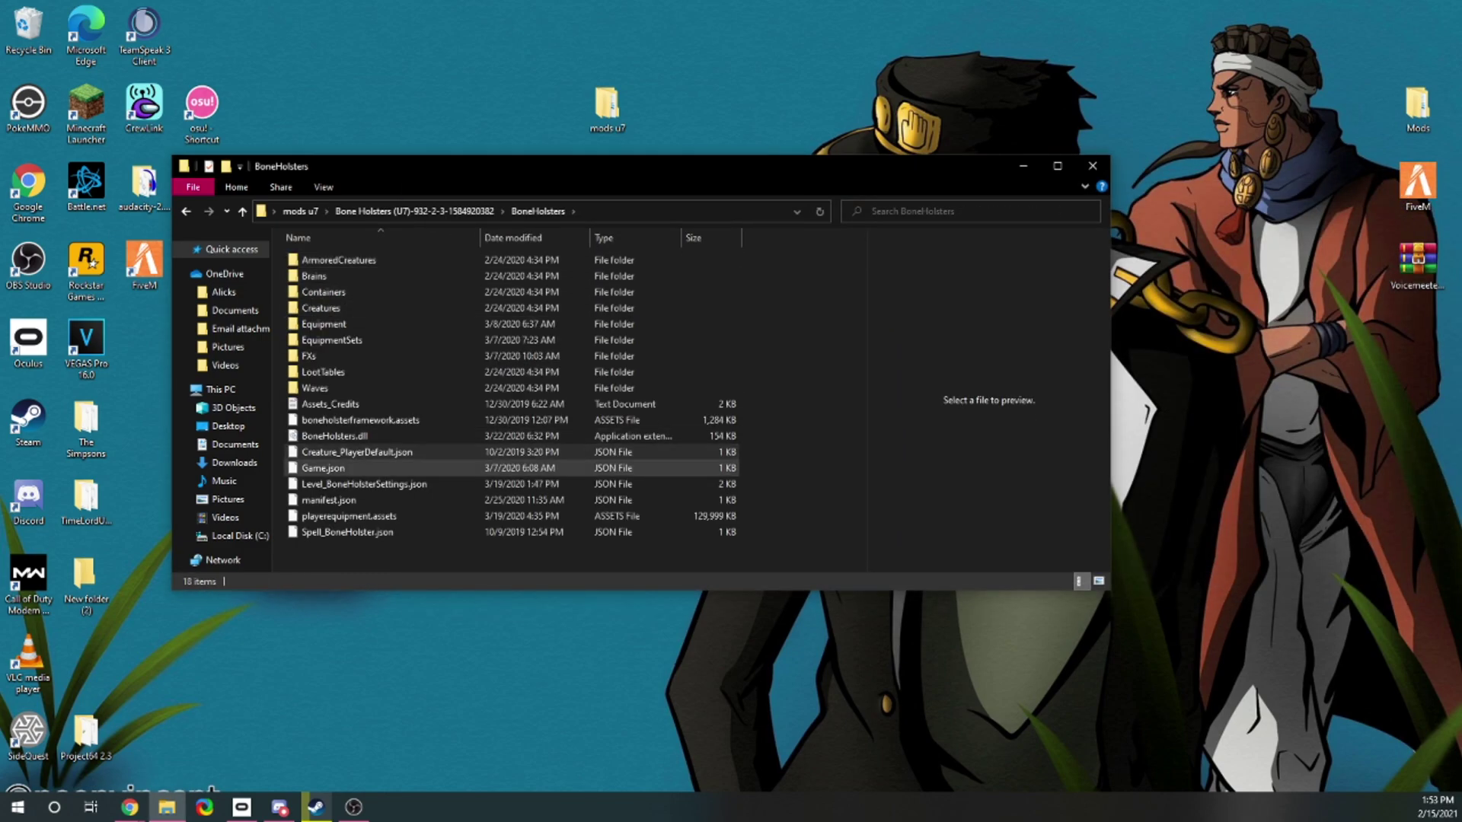
{"action": "key", "text": "BackSpace"}
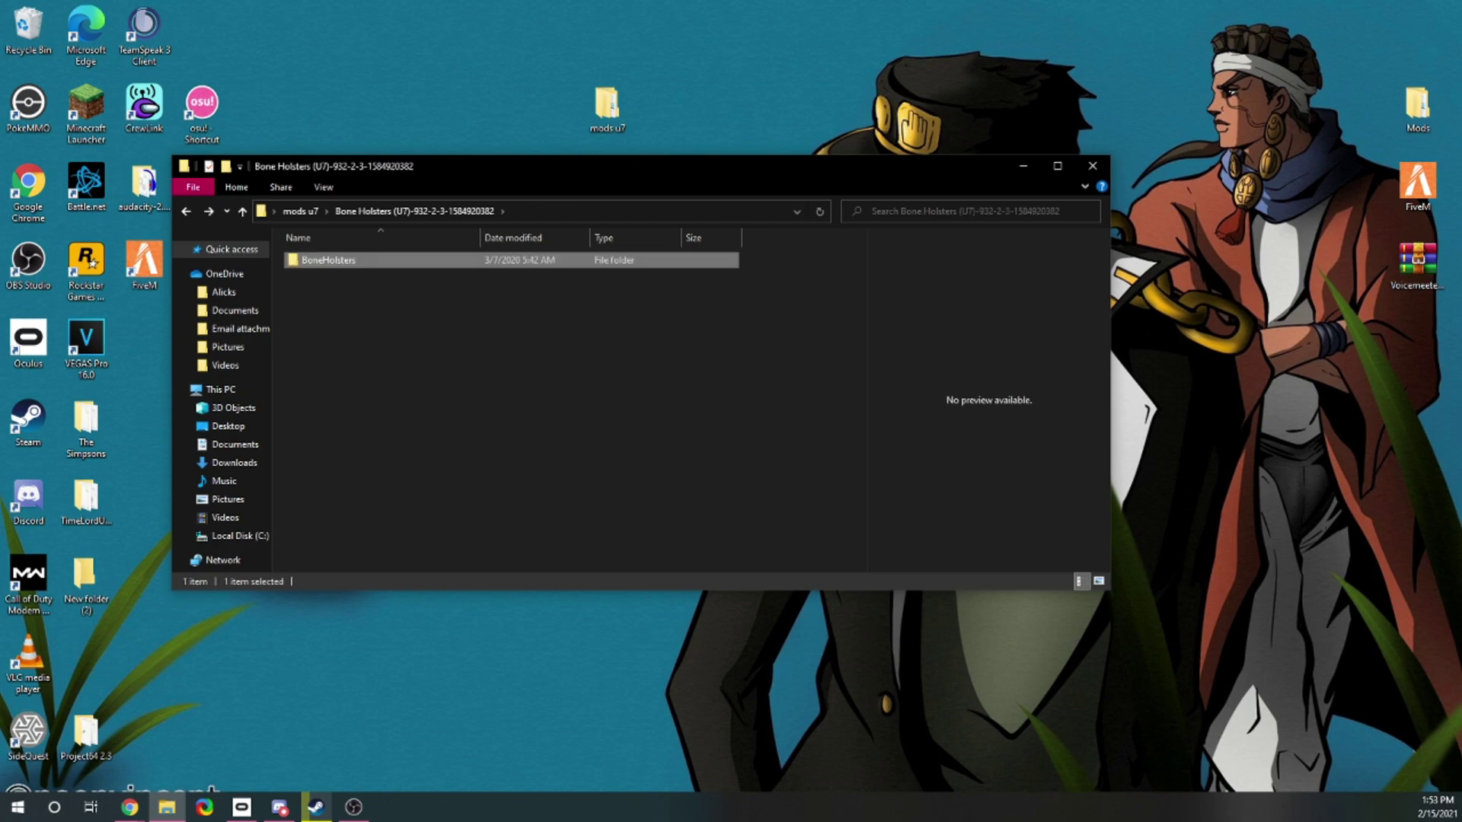
Move the BoneHolsters folder out of the extracted Bone Holsters (U7) folder and directly into mods u7
{"action": "key", "text": "BackSpace"}
{"action": "right_click", "coordinate": [317, 261]}
{"action": "left_click", "coordinate": [365, 293]}
{"action": "left_click_drag", "start_coordinate": [502, 278], "coordinate": [327, 440]}
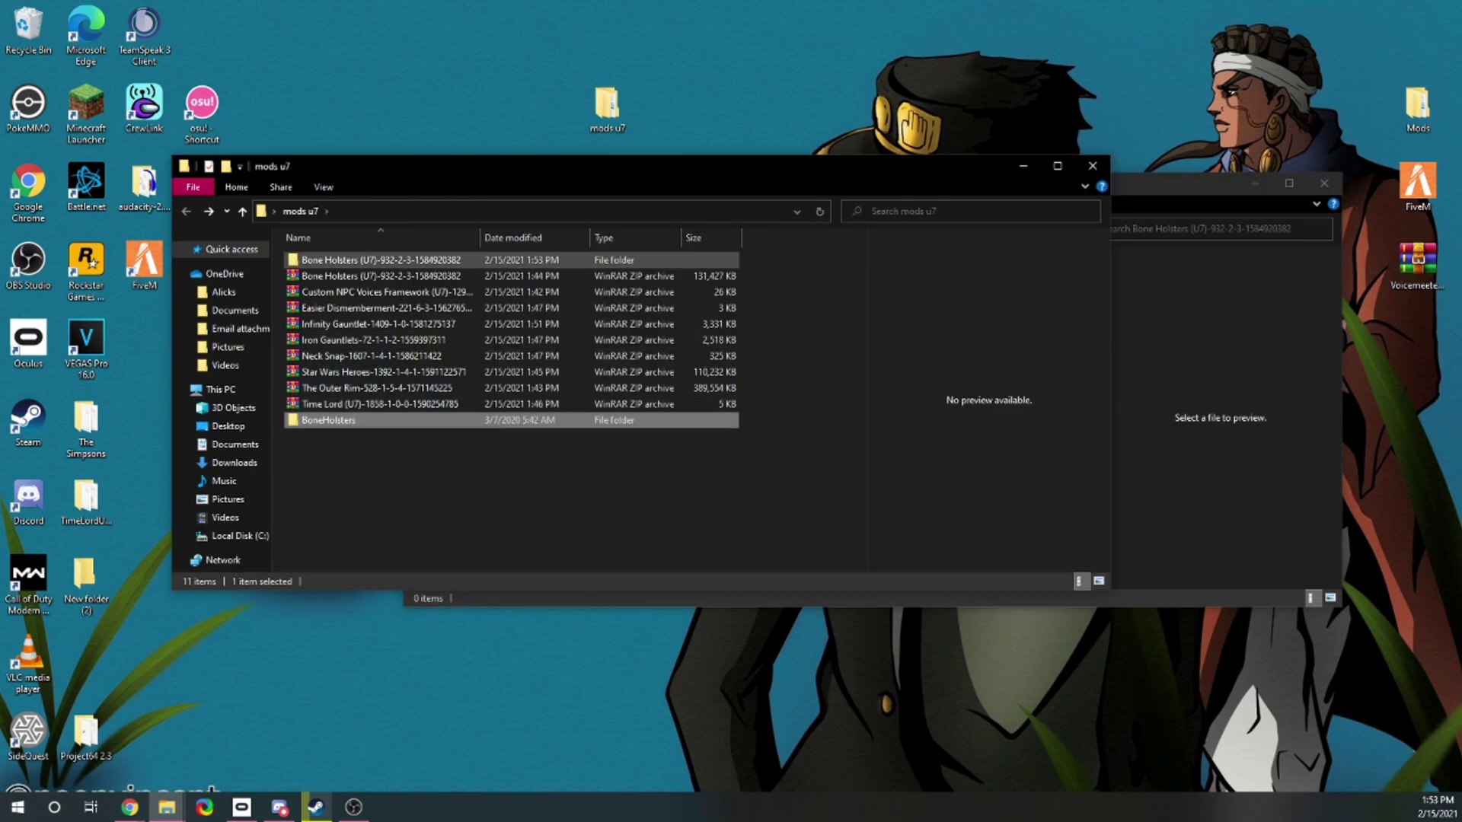
Check what is left in the extracted Bone Holsters (U7) folder and delete that folder from mods u7
{"action": "double_click", "coordinate": [342, 260]}
{"action": "key", "text": "BackSpace"}
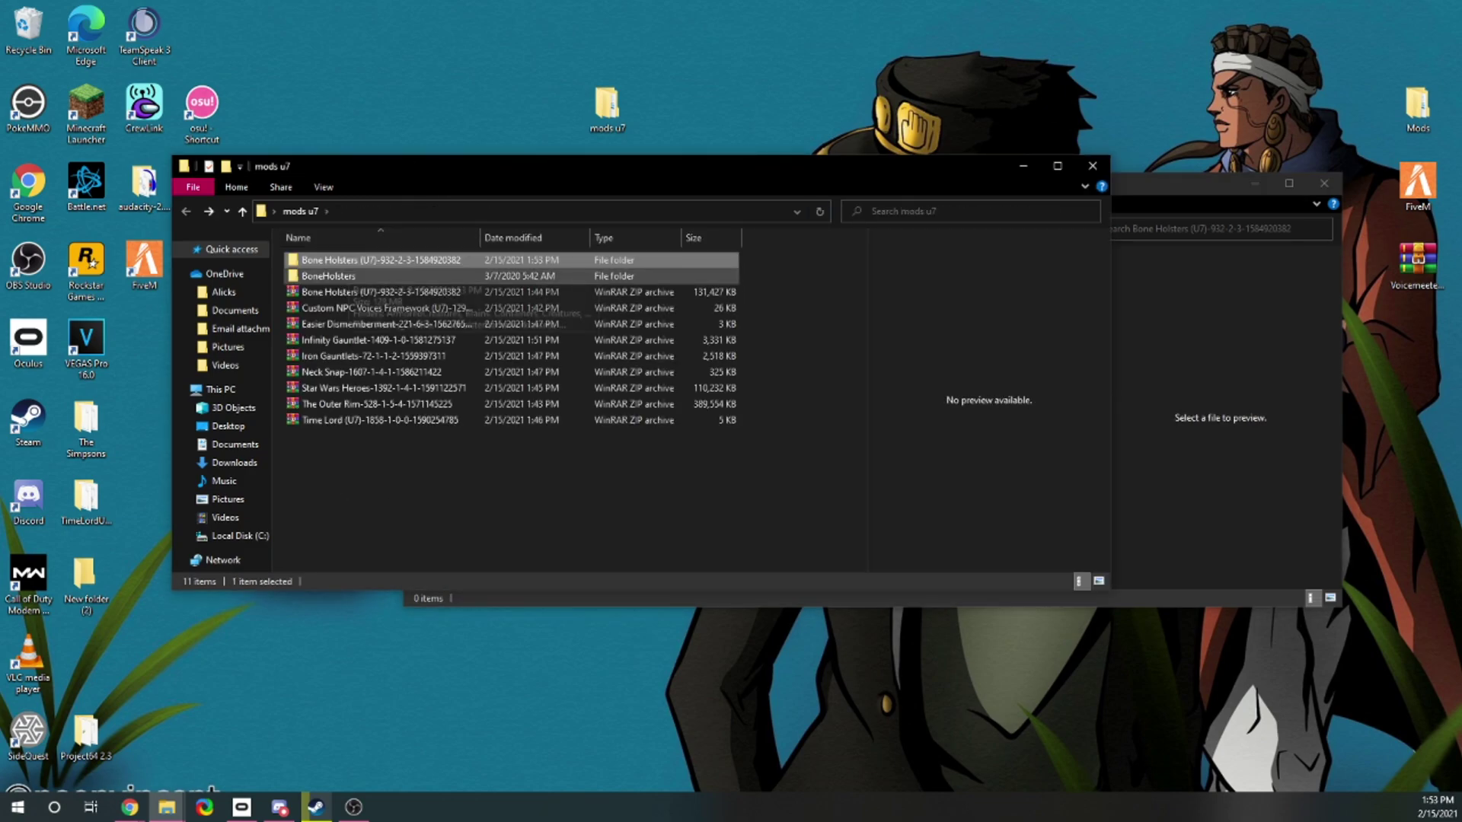
{"action": "key", "text": "shift+F10"}
{"action": "key", "text": "Down"}
{"action": "key", "text": "Down"}
{"action": "key", "text": "Down"}
{"action": "key", "text": "Down"}
{"action": "key", "text": "Down"}
{"action": "key", "text": "Down"}
{"action": "key", "text": "Down"}
{"action": "key", "text": "Down"}
{"action": "key", "text": "Down"}
{"action": "key", "text": "Down"}
{"action": "key", "text": "Down"}
{"action": "key", "text": "Down"}
{"action": "key", "text": "Down"}
{"action": "key", "text": "Down"}
{"action": "key", "text": "Down"}
{"action": "key", "text": "Down"}
{"action": "key", "text": "Down"}
{"action": "key", "text": "Down"}
{"action": "key", "text": "Down"}
{"action": "key", "text": "Return"}
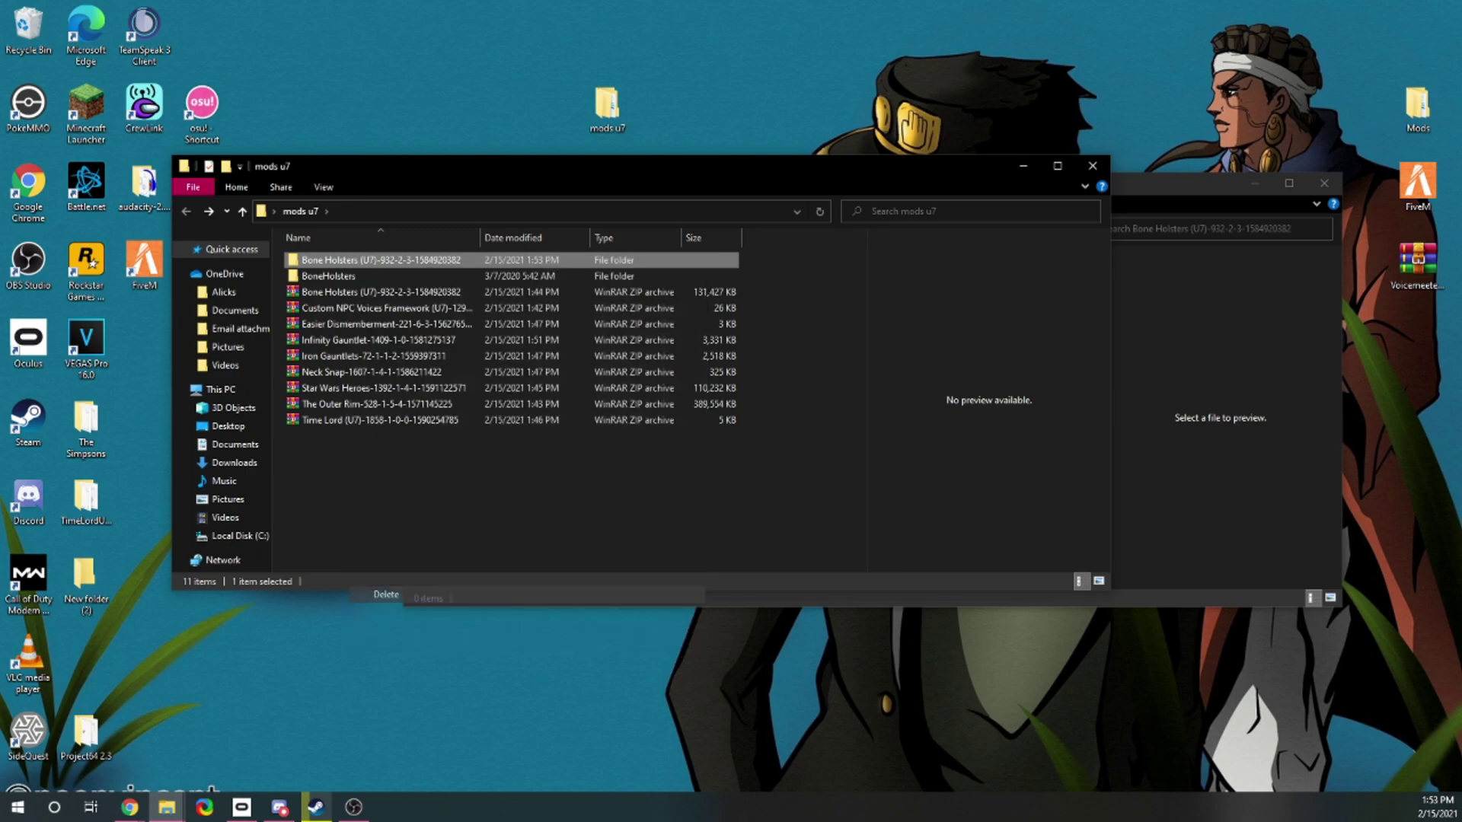
Open the BoneHolsters folder in mods u7 and examine the mod files it contains
{"action": "key", "text": "Return"}
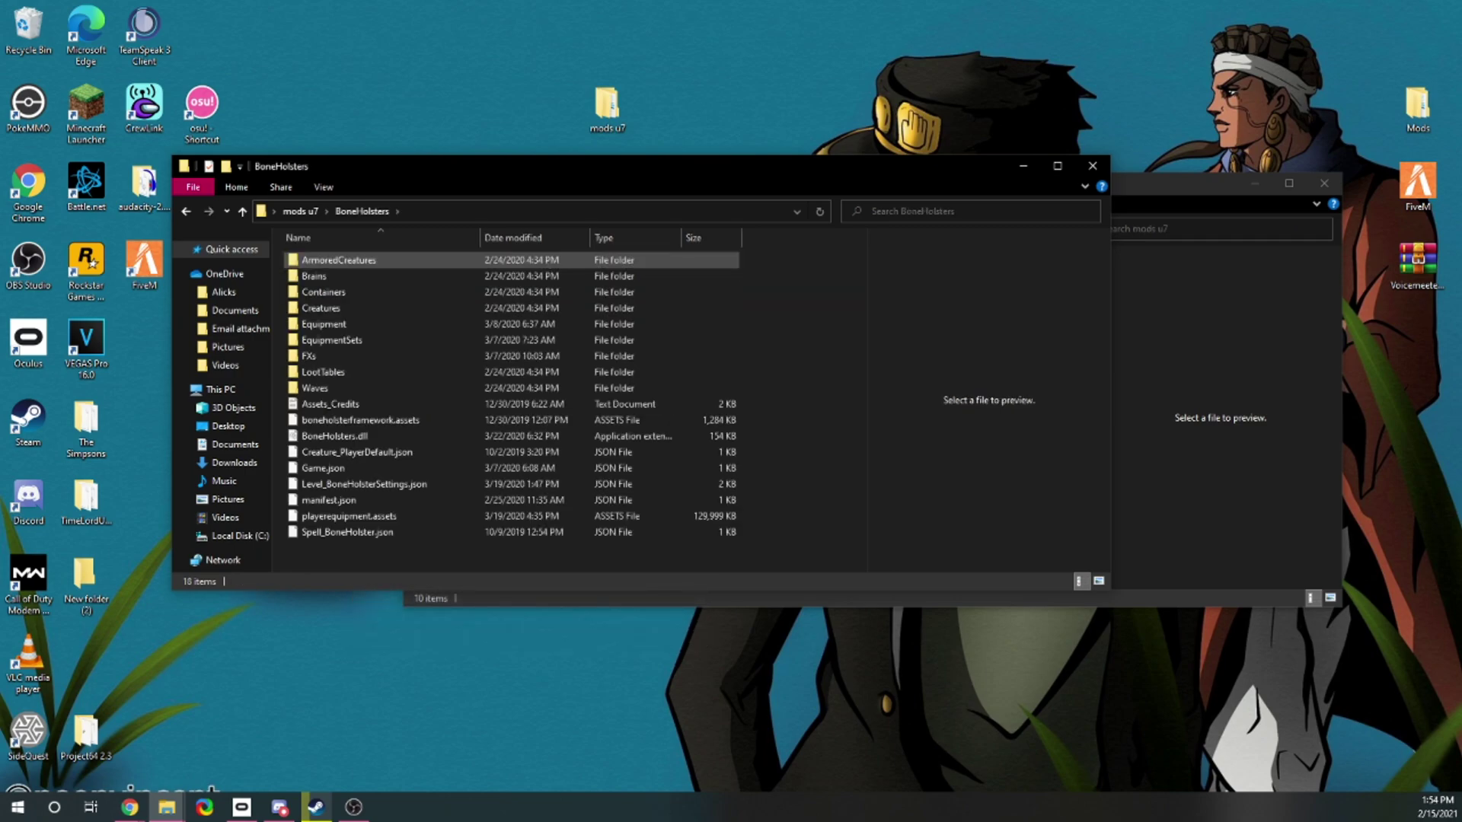
{"action": "key", "text": "BackSpace"}
{"action": "key", "text": "Return"}
{"action": "key", "text": "Down"}
{"action": "key", "text": "Down"}
{"action": "key", "text": "Down"}
{"action": "key", "text": "Down"}
{"action": "key", "text": "Down"}
{"action": "key", "text": "Down"}
{"action": "key", "text": "Down"}
{"action": "key", "text": "Down"}
{"action": "key", "text": "Down"}
{"action": "key", "text": "Down"}
{"action": "key", "text": "Down"}
{"action": "key", "text": "Down"}
{"action": "key", "text": "Down"}
{"action": "key", "text": "Down"}
{"action": "key", "text": "Down"}
{"action": "key", "text": "Down"}
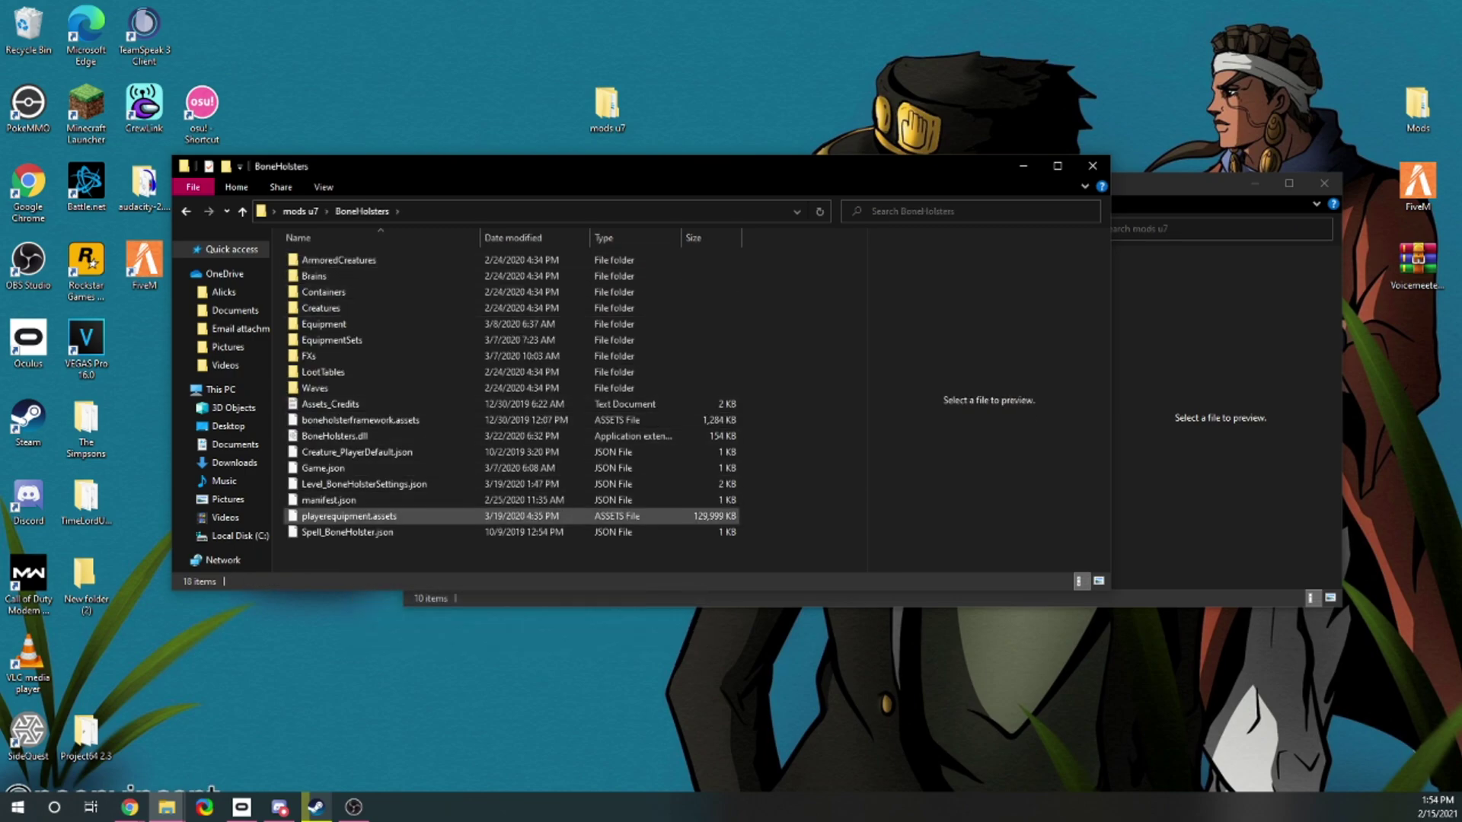
Return to mods u7 and delete the Bone Holsters (U7) ZIP archive
{"action": "key", "text": "alt+Left"}
{"action": "left_click_drag", "start_coordinate": [380, 276], "coordinate": [29, 31]}
{"action": "key", "text": "Delete"}
Extract the Custom NPC Voices Framework (U7) archive into its own named folder and open that folder
{"action": "right_click", "coordinate": [326, 277]}
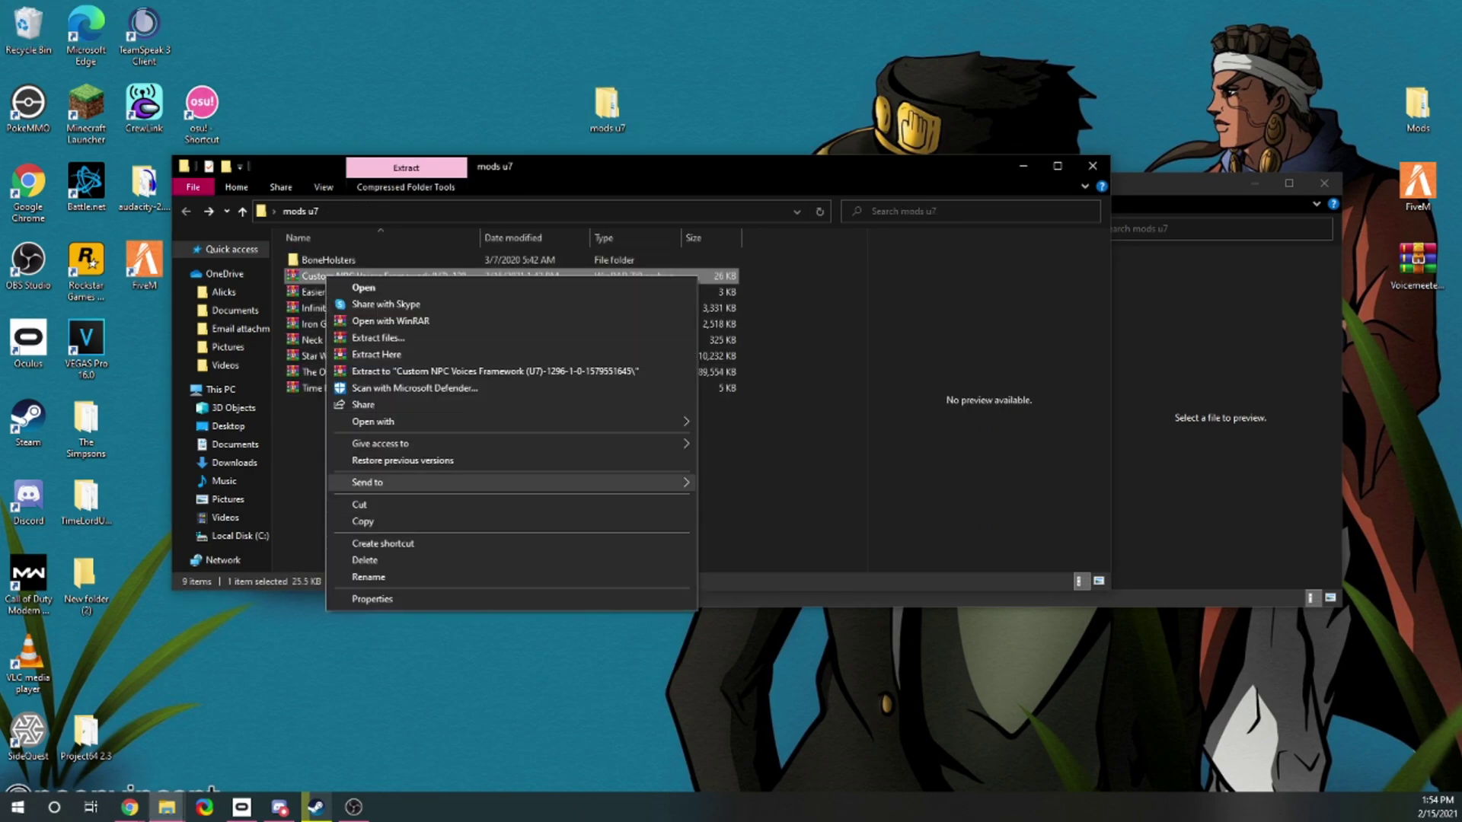
{"action": "left_click", "coordinate": [495, 371]}
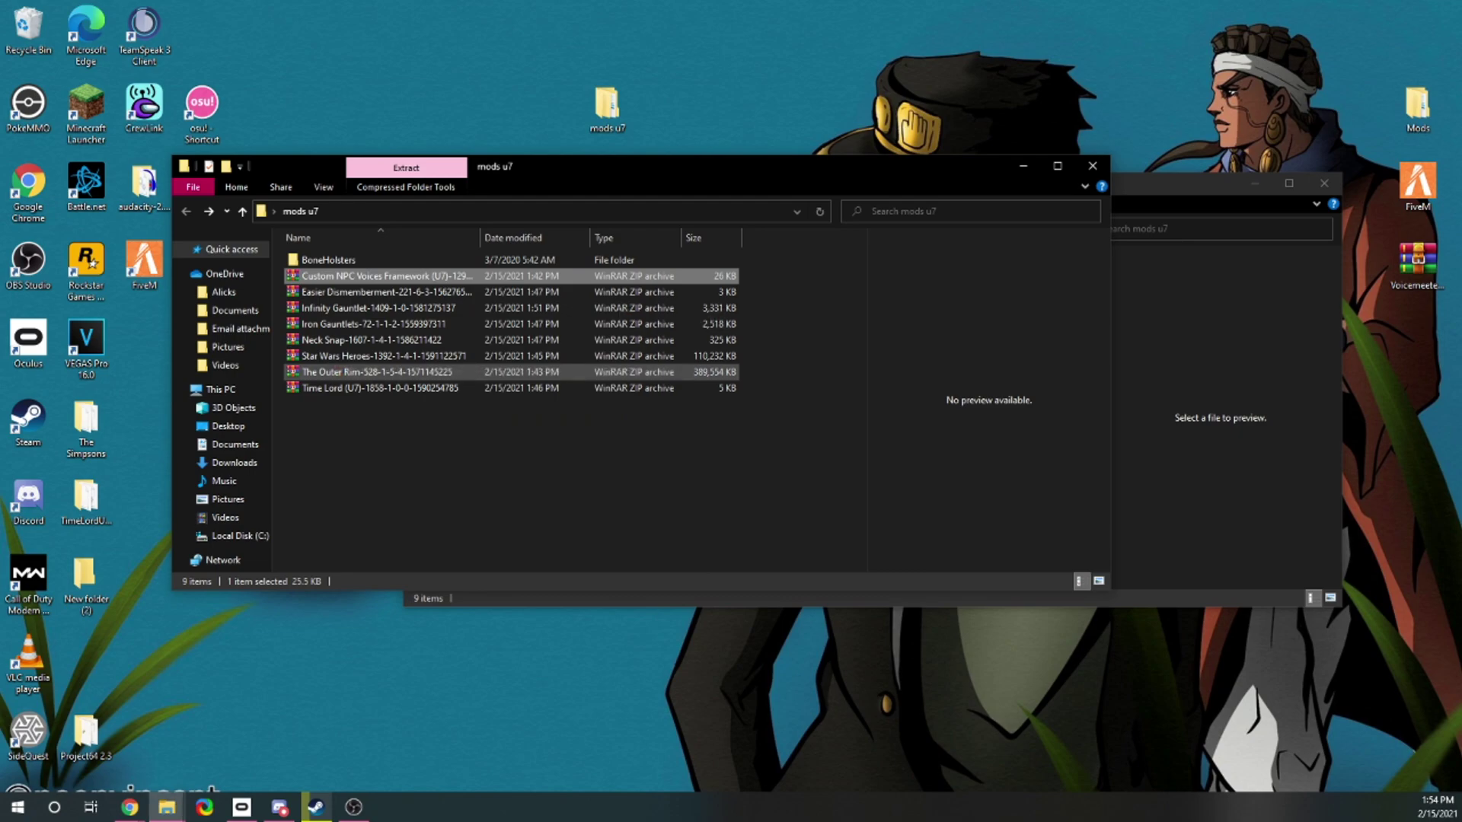
{"action": "double_click", "coordinate": [373, 277]}
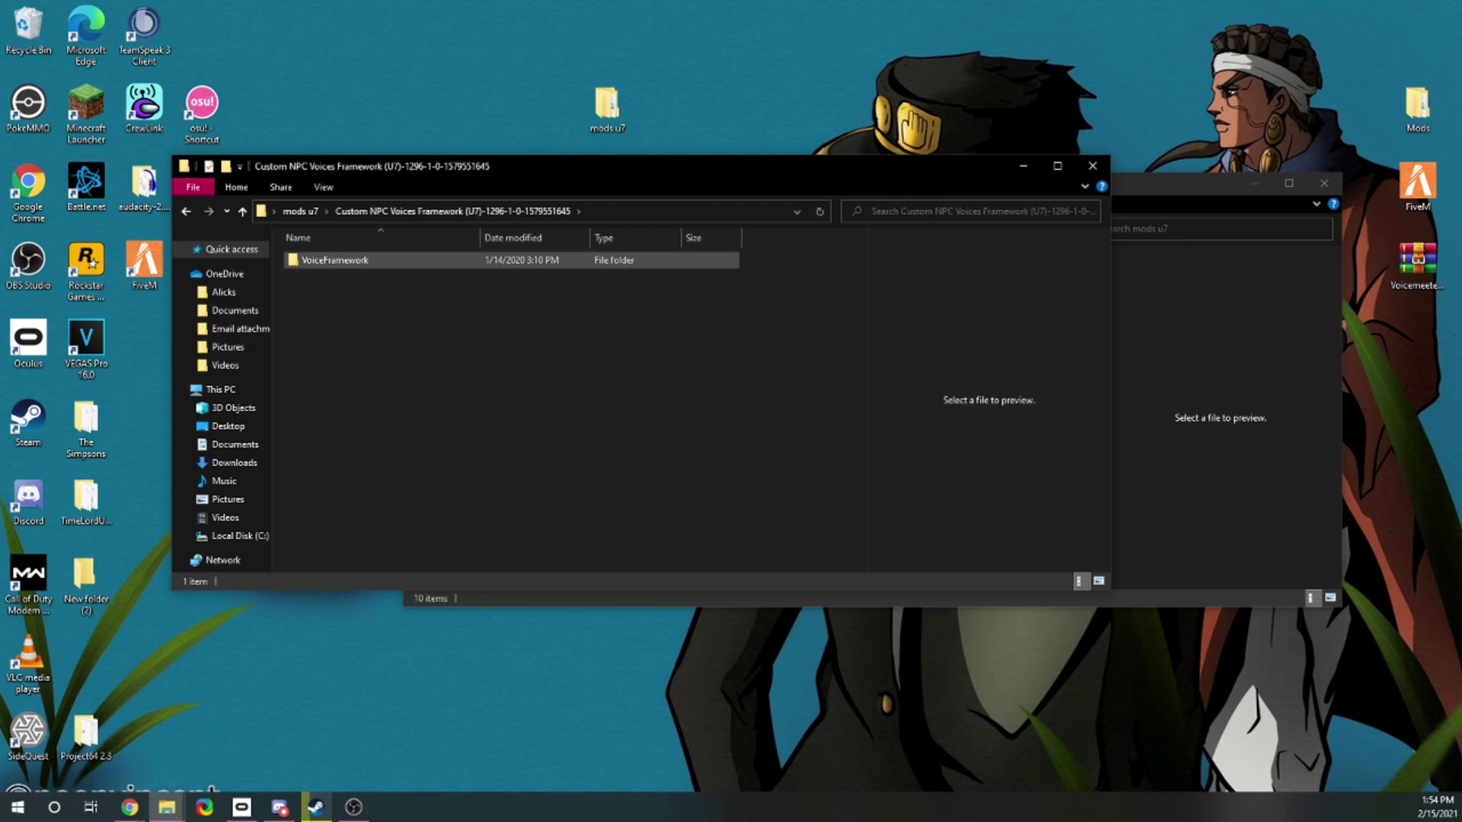
Check the extracted Custom NPC Voices Framework folder and its VoiceFramework subfolder, and return to mods u7
{"action": "key", "text": "alt+Left"}
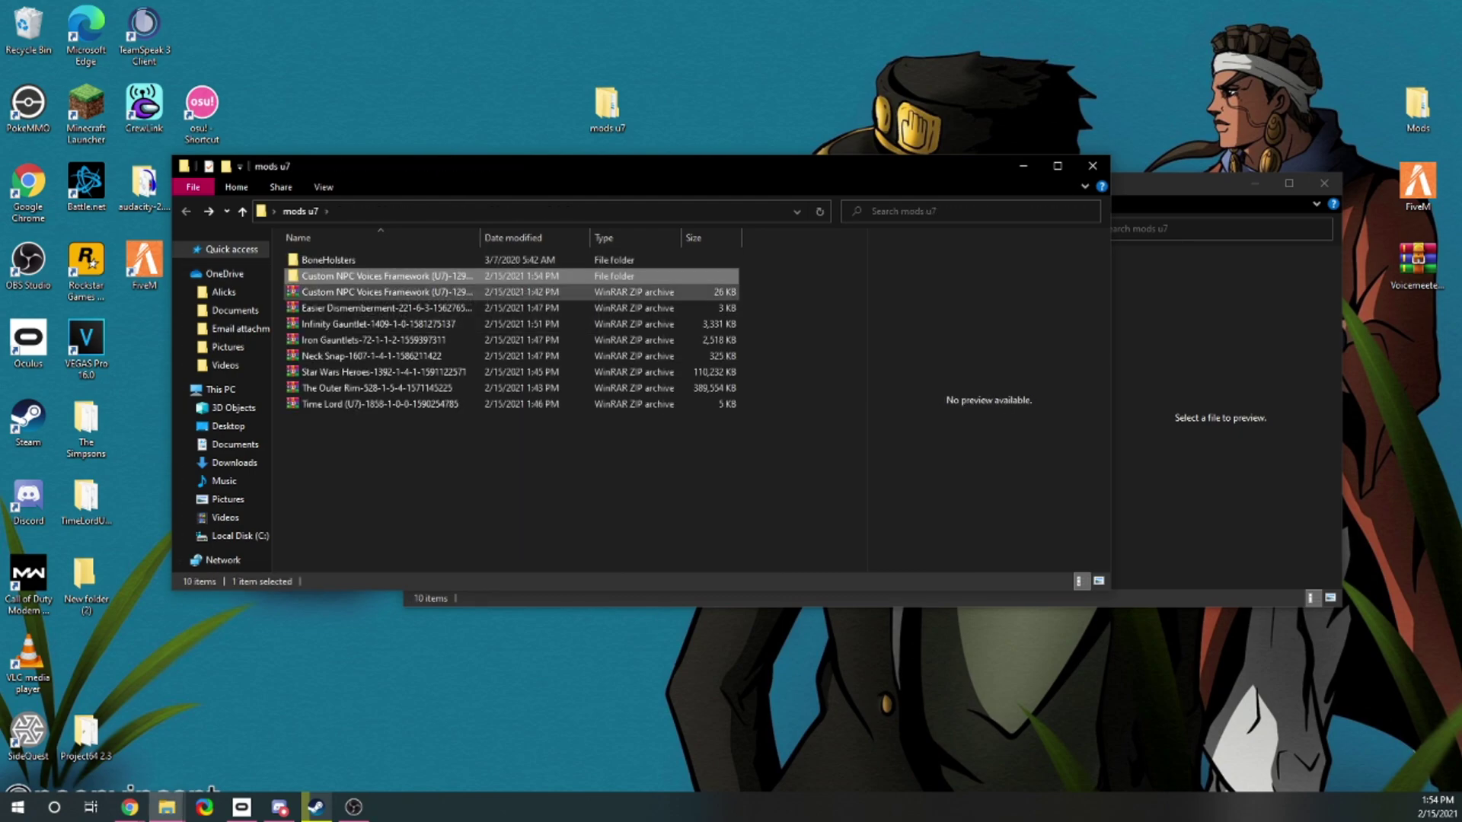
{"action": "key", "text": "Return"}
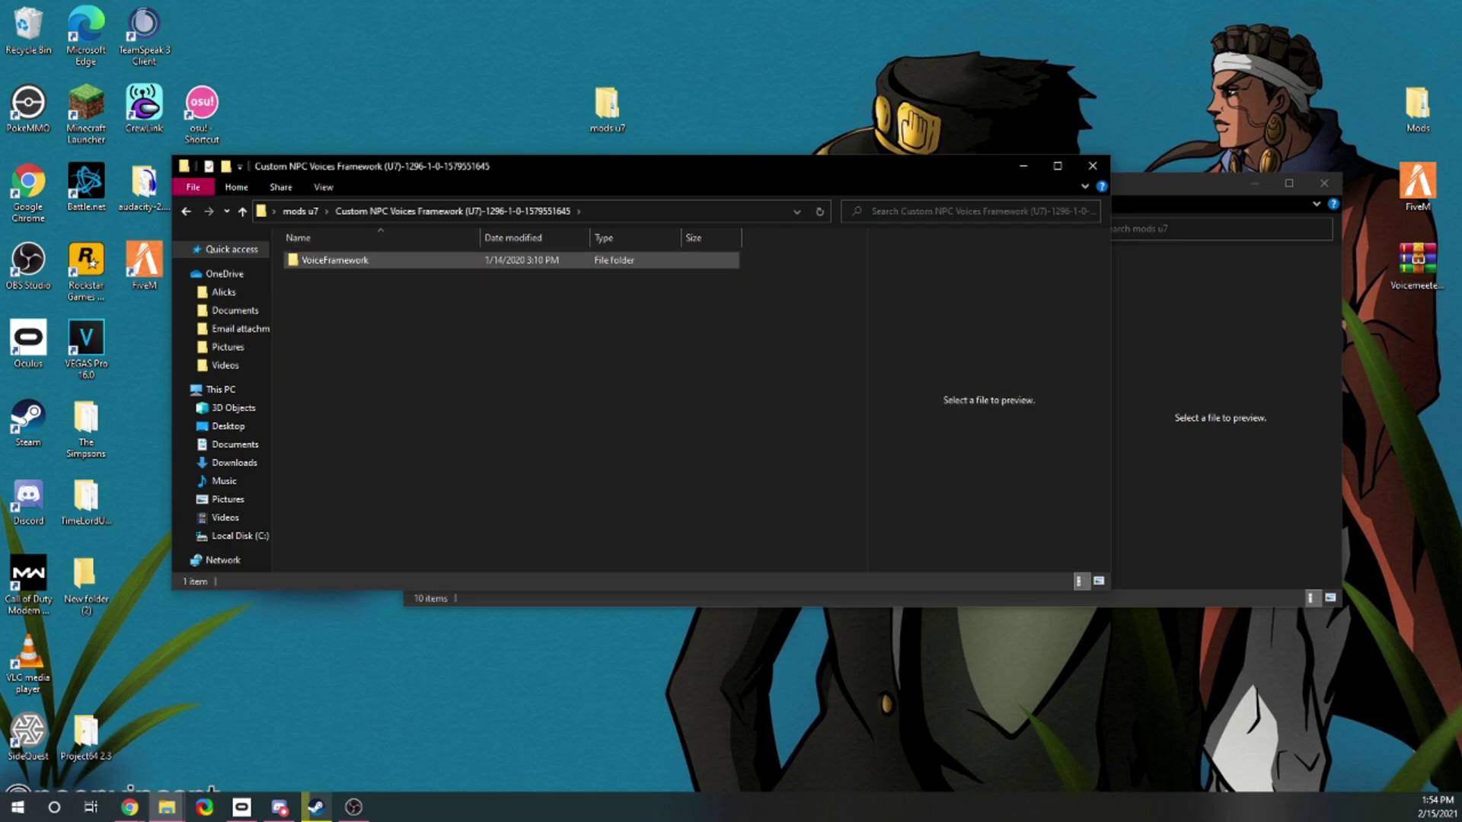
{"action": "key", "text": "Return"}
{"action": "key", "text": "alt+Left"}
{"action": "right_click", "coordinate": [336, 260]}
{"action": "key", "text": "Escape"}
{"action": "key", "text": "alt+Left"}
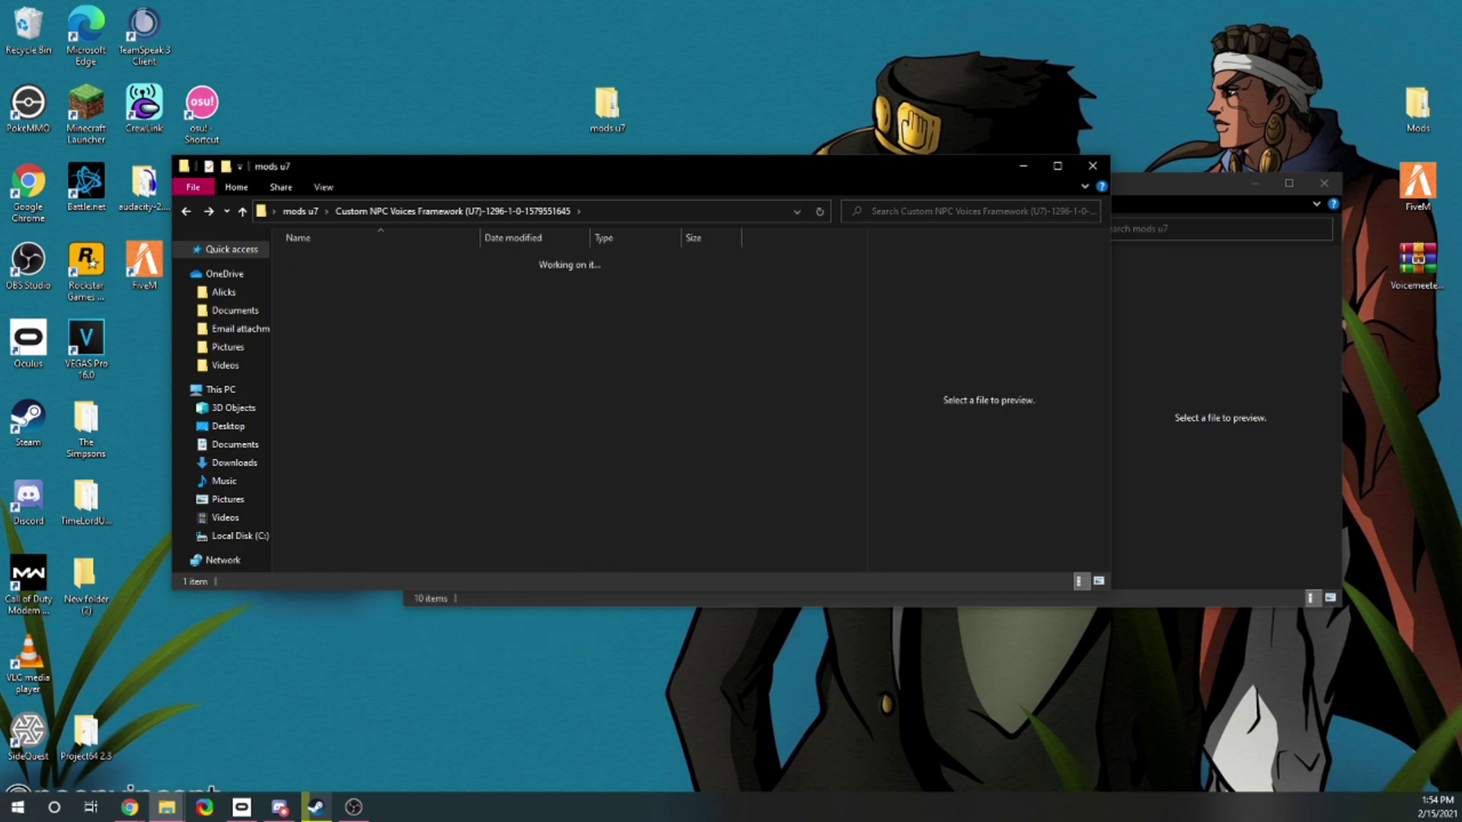
Move VoiceFramework directly into mods u7, delete its emptied Custom NPC Voices Framework (U7) parent folder, and check the moved files
{"action": "right_click", "coordinate": [335, 276]}
{"action": "left_click", "coordinate": [381, 301]}
{"action": "left_click_drag", "start_coordinate": [582, 298], "coordinate": [367, 437]}
{"action": "right_click", "coordinate": [319, 274]}
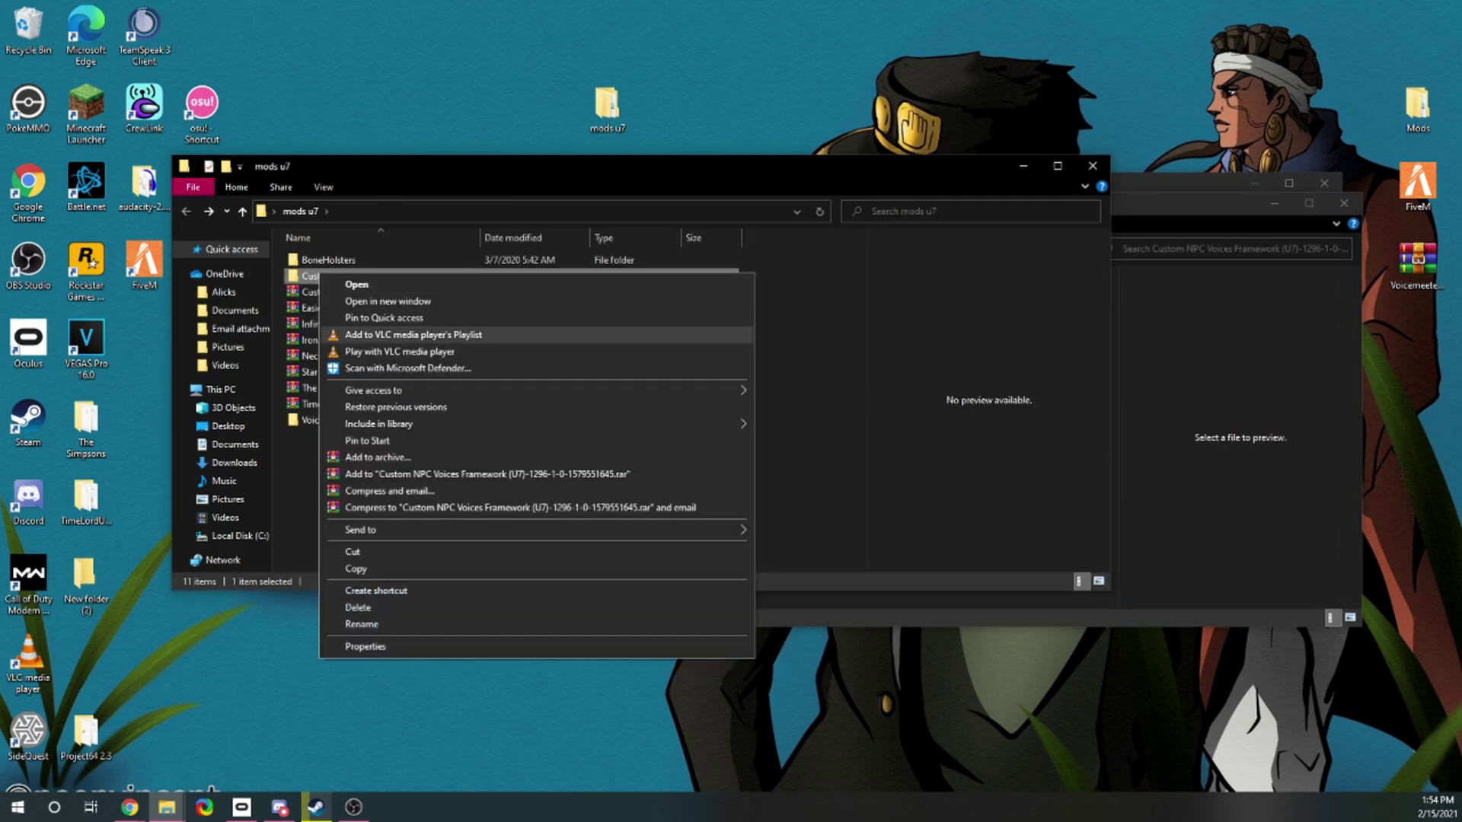
{"action": "left_click", "coordinate": [358, 607]}
{"action": "double_click", "coordinate": [335, 404]}
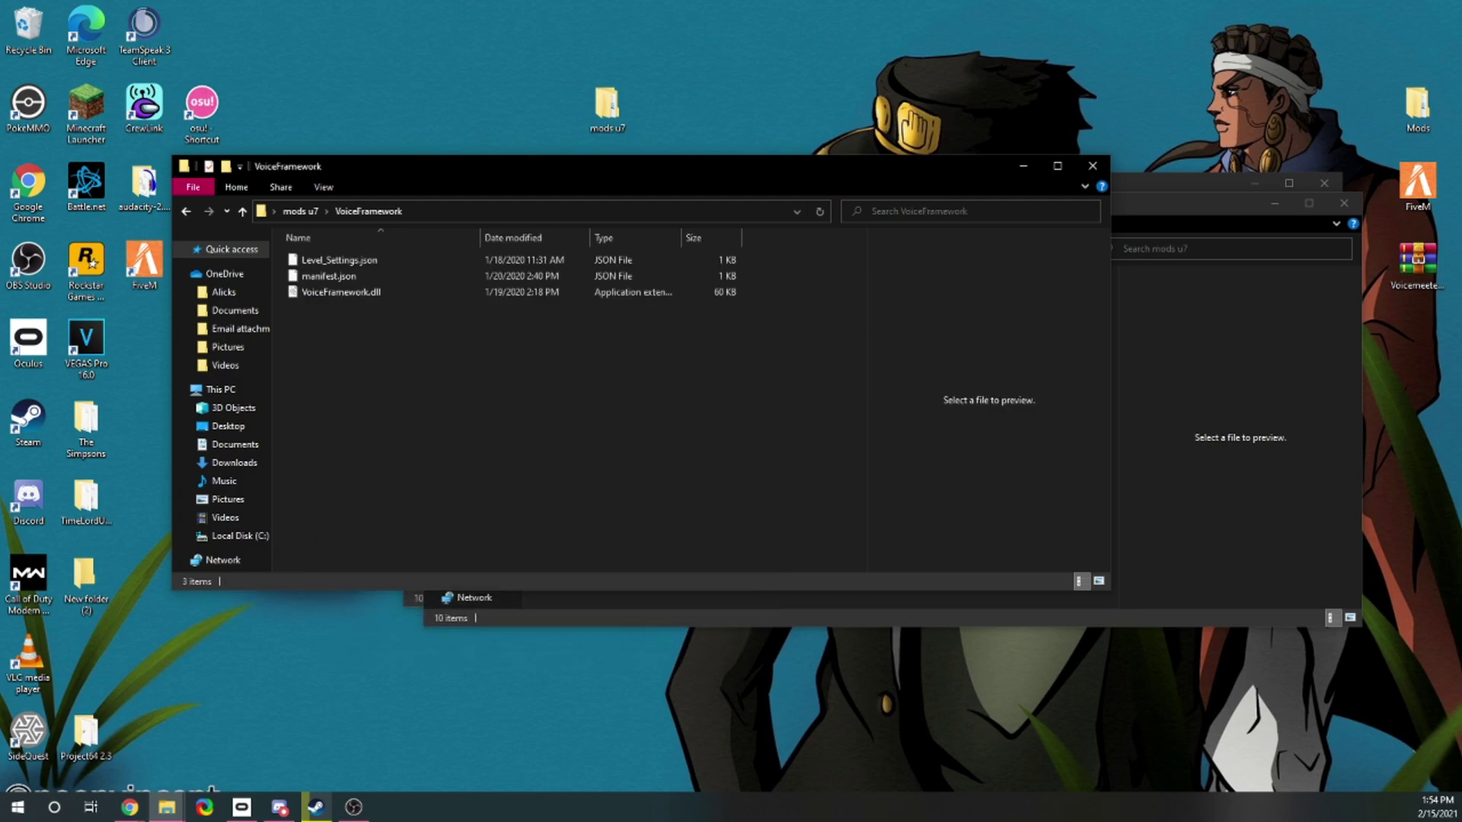
{"action": "left_click", "coordinate": [186, 212]}
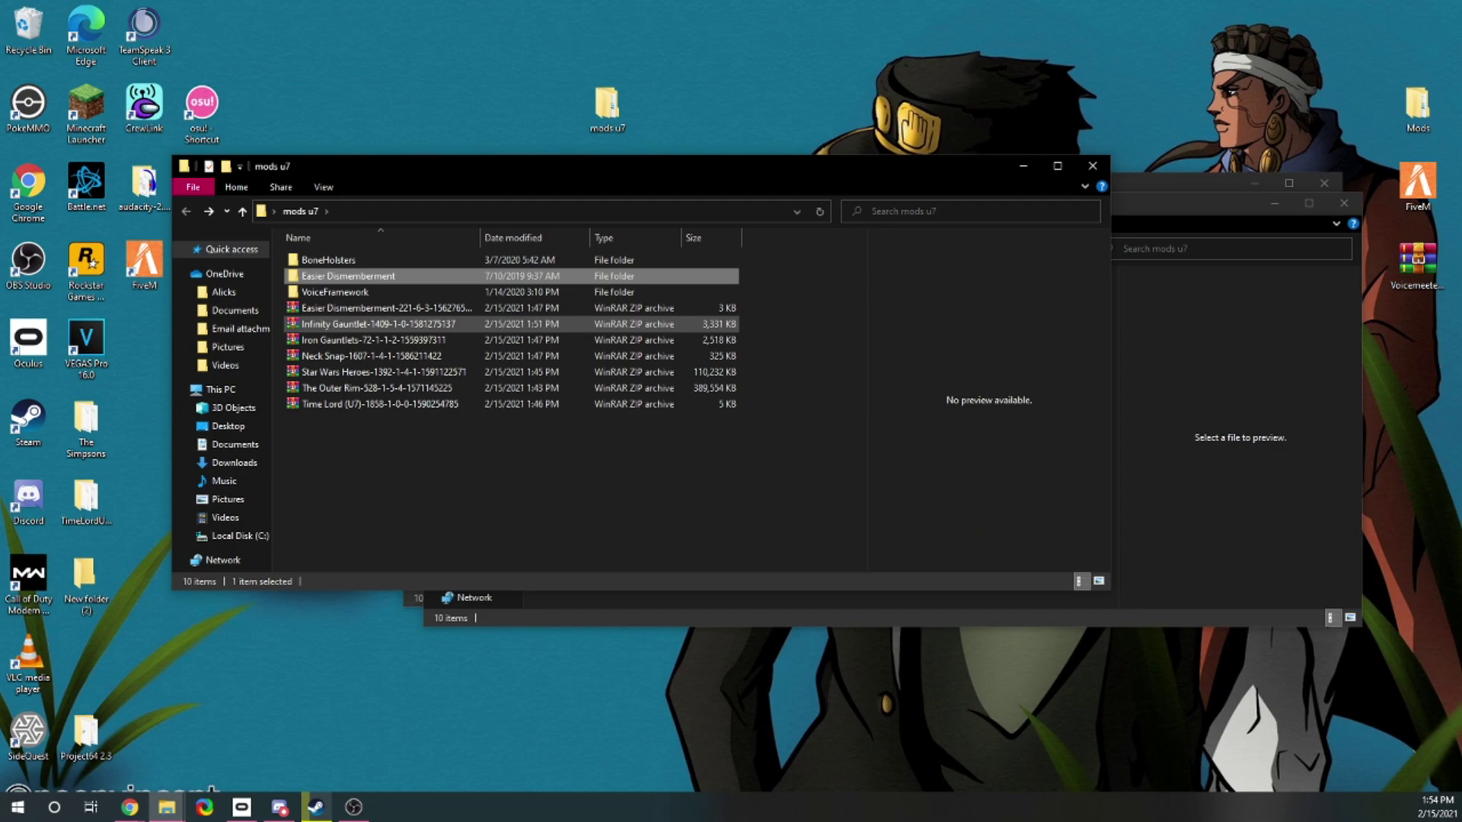
Delete the Easier Dismemberment archive and extract the Infinity Gauntlet archive directly into mods u7
{"action": "right_click", "coordinate": [331, 309]}
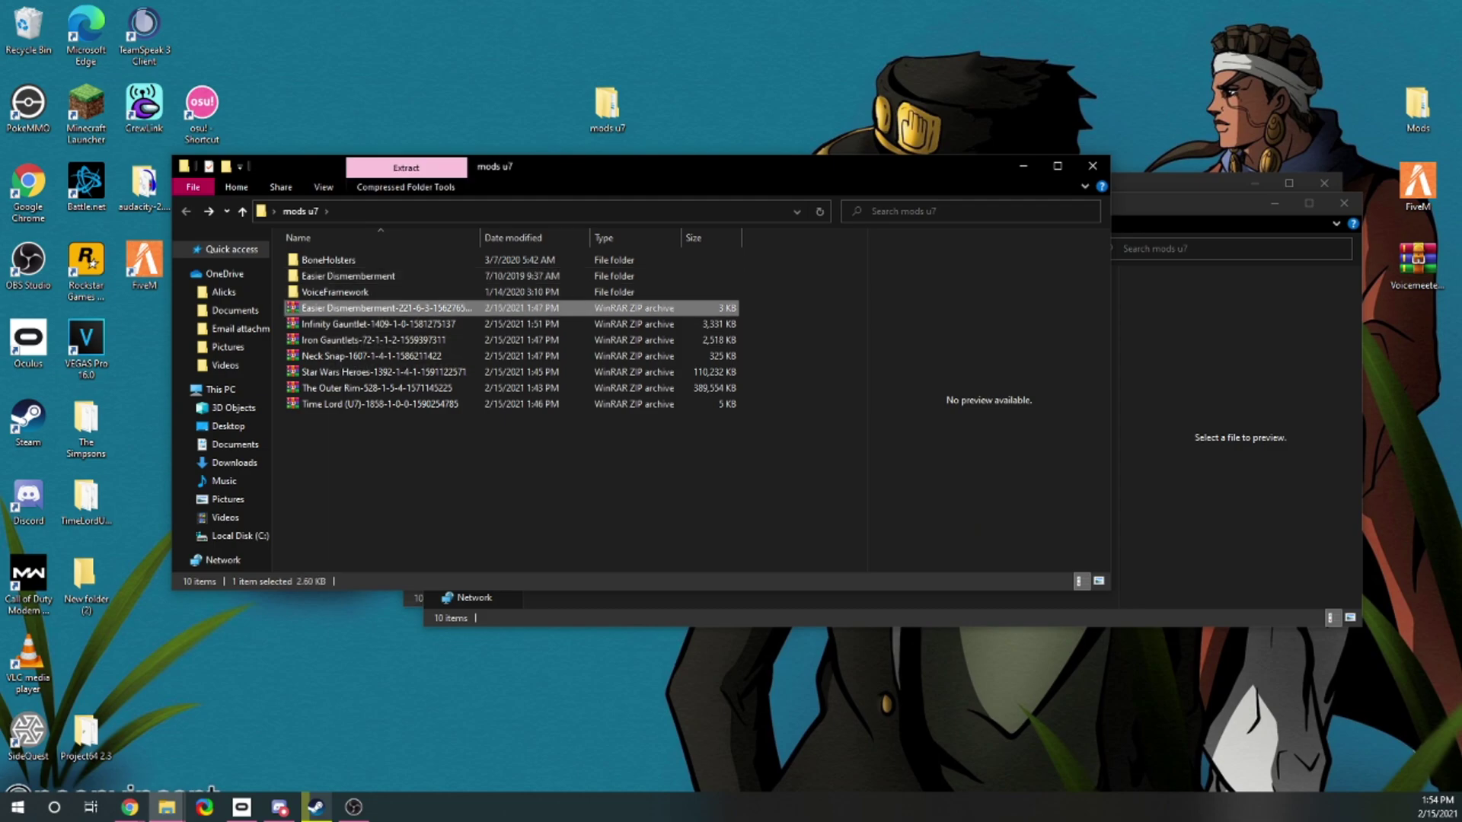
{"action": "left_click", "coordinate": [368, 595]}
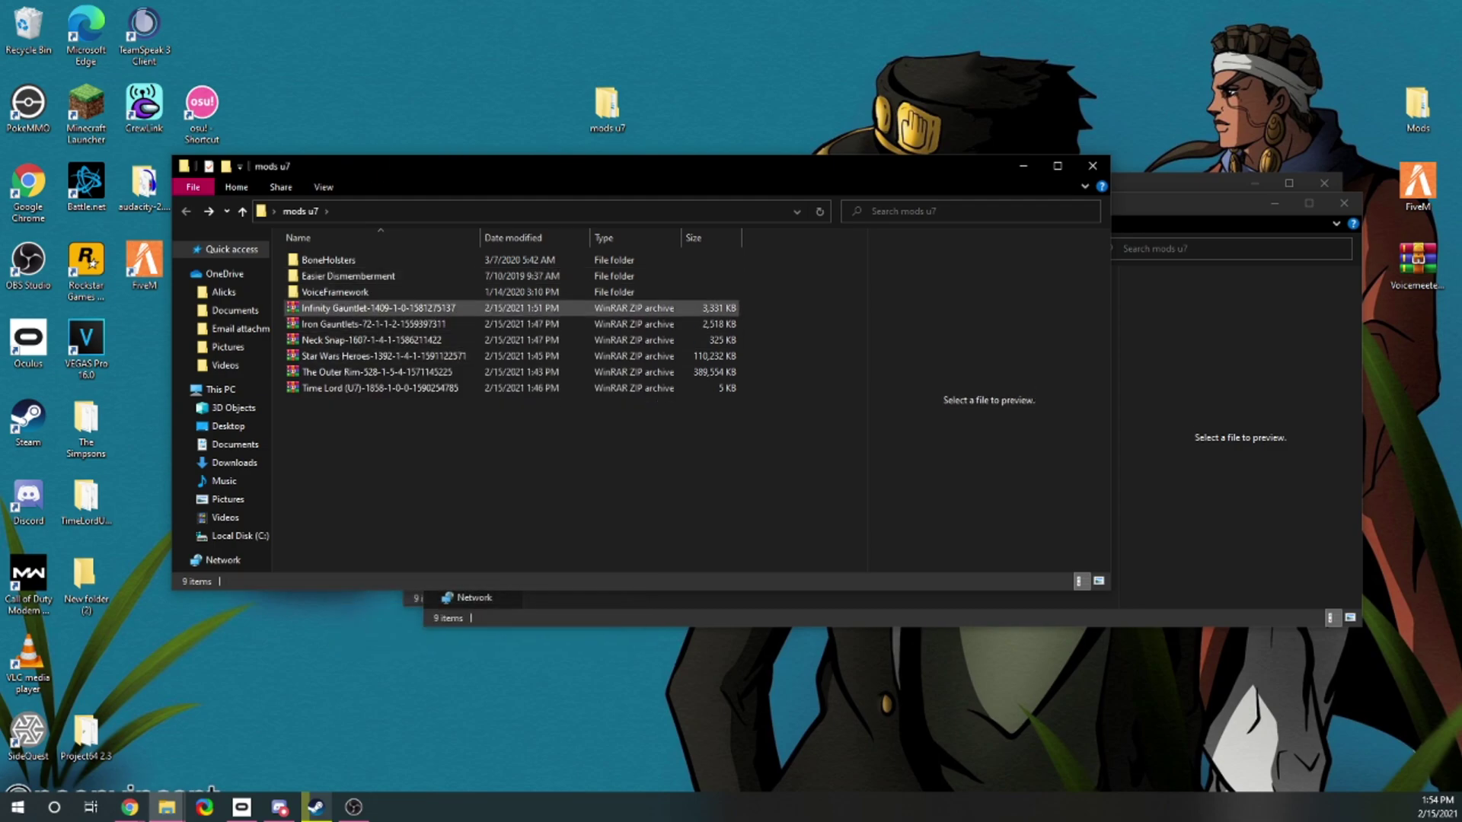
{"action": "right_click", "coordinate": [324, 309]}
{"action": "left_click", "coordinate": [374, 385]}
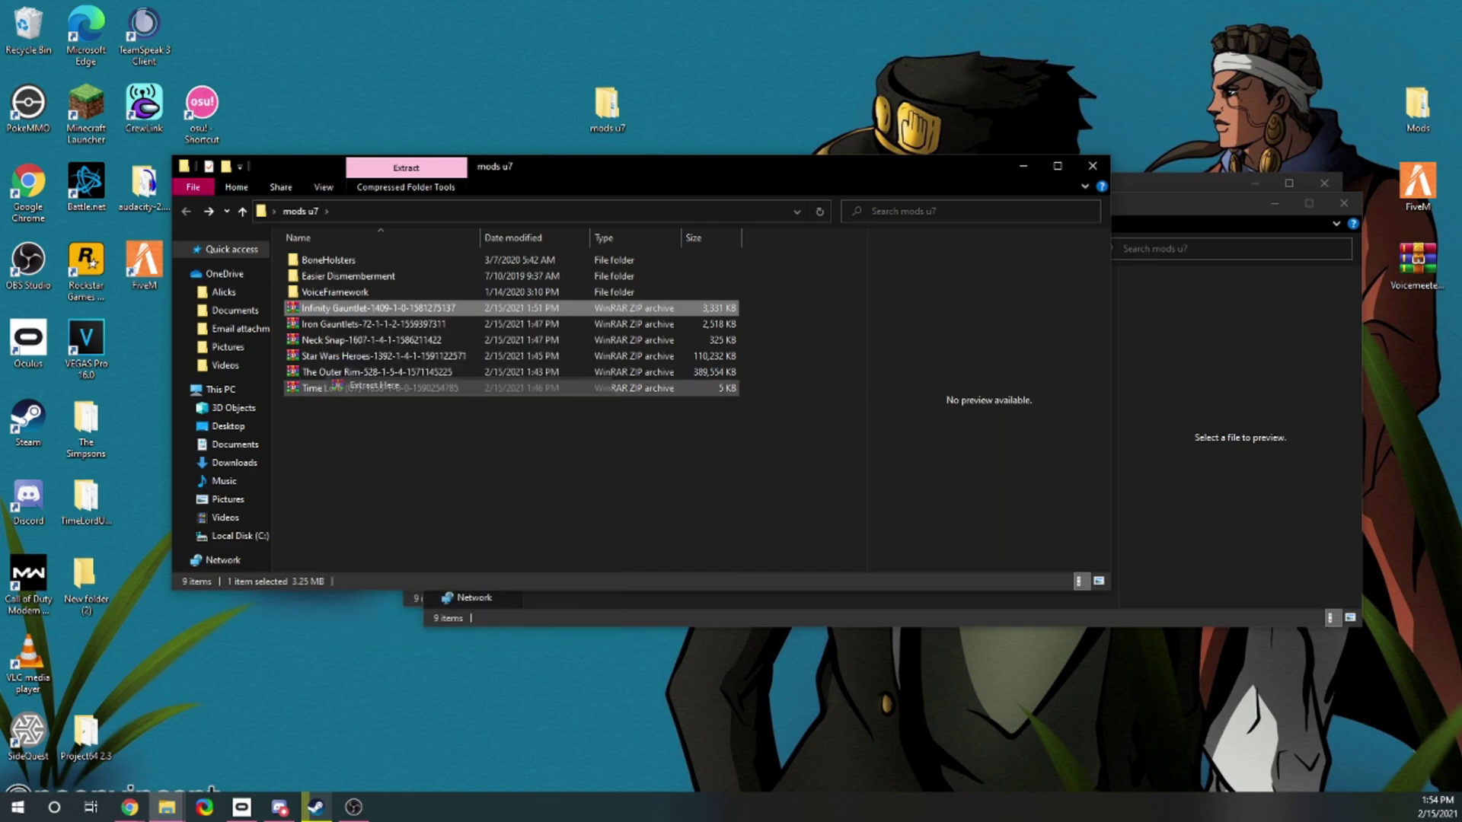
Check the contents of the extracted Infinity Gauntlet 2.0 folder and delete the Infinity Gauntlet archive
{"action": "double_click", "coordinate": [335, 292]}
{"action": "key", "text": "alt+Left"}
{"action": "double_click", "coordinate": [335, 292]}
{"action": "key", "text": "alt+Left"}
{"action": "right_click", "coordinate": [327, 325]}
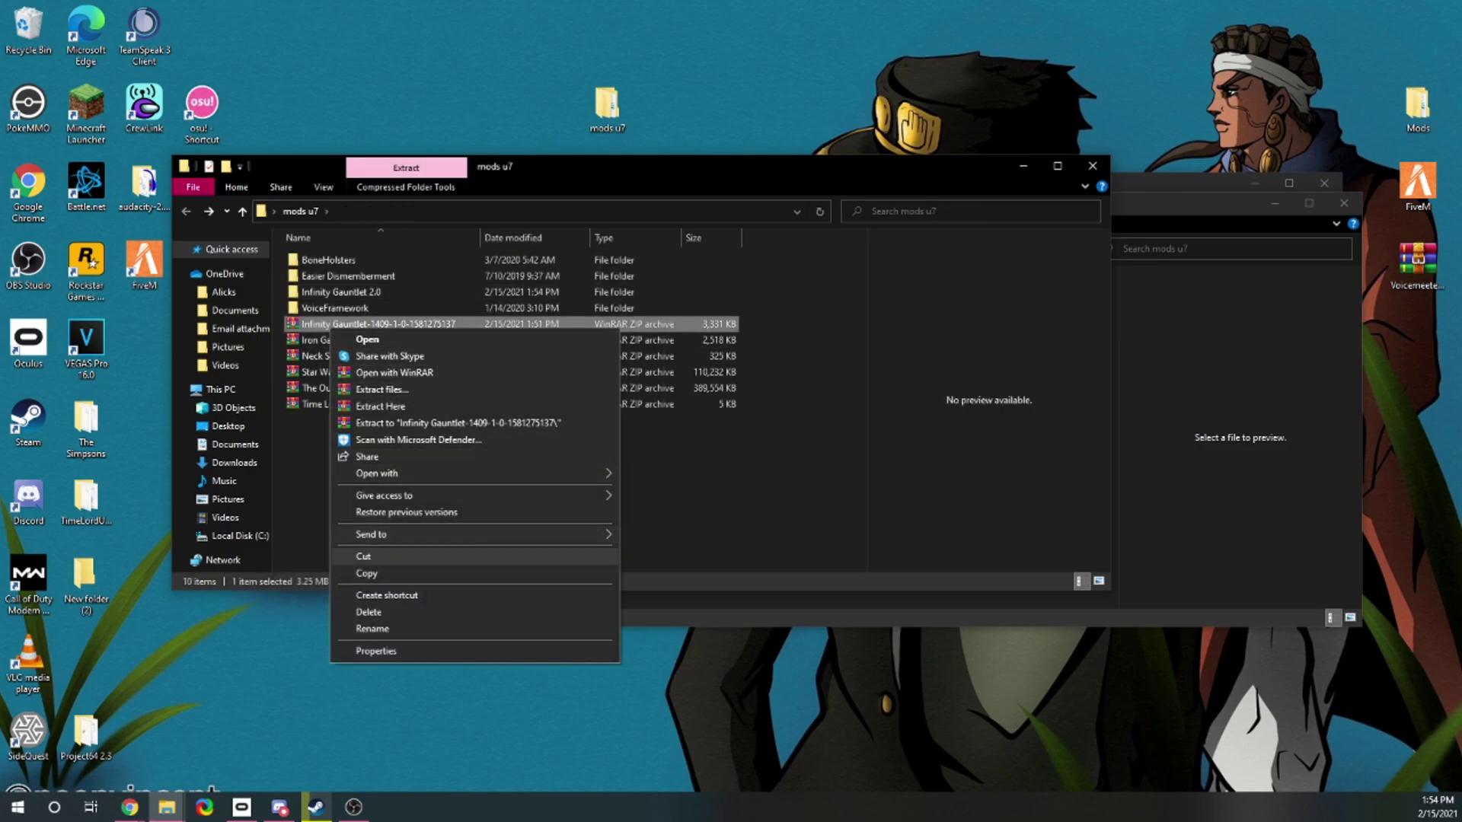
{"action": "left_click", "coordinate": [365, 613]}
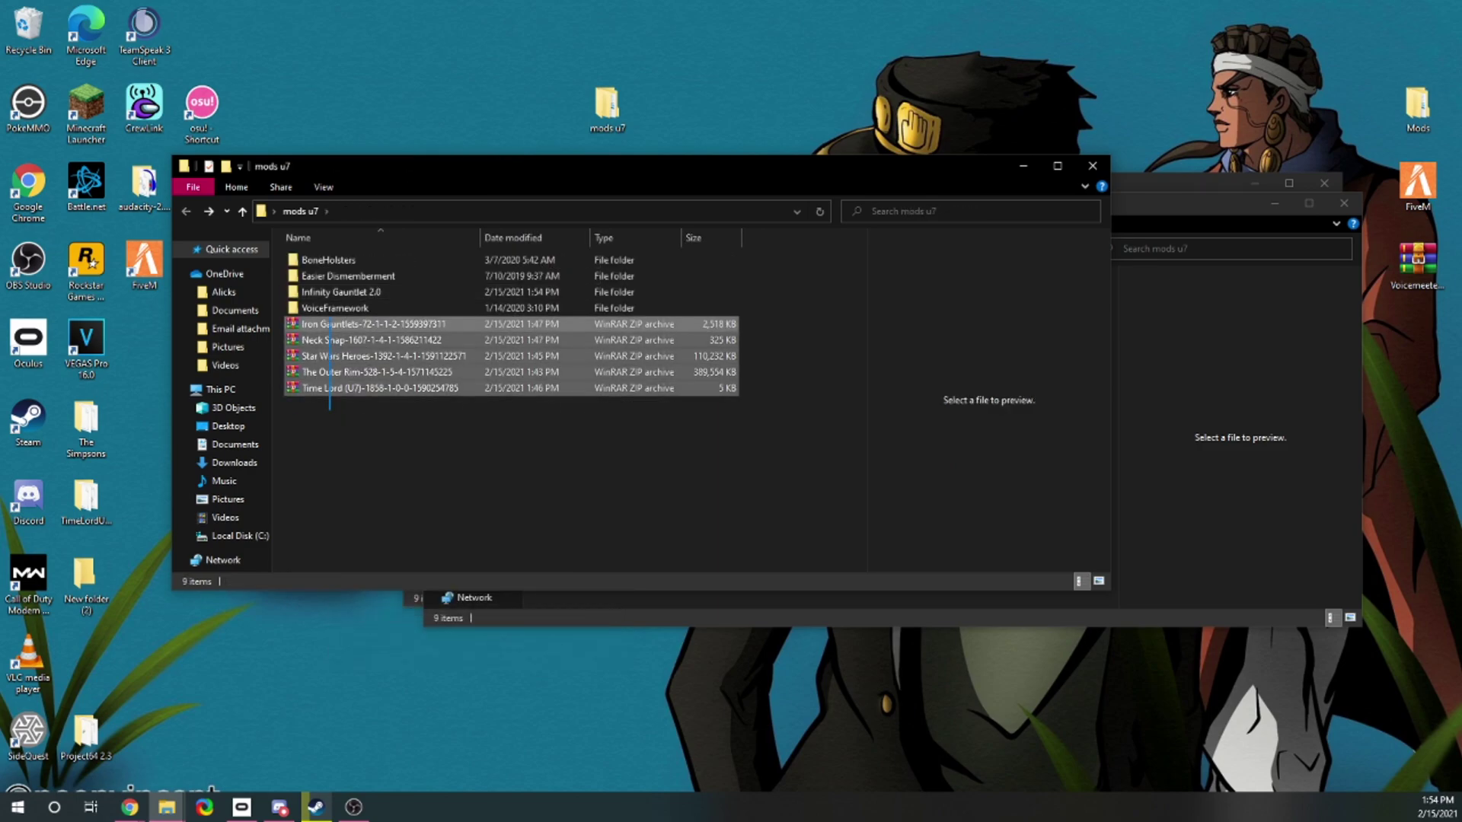
Extract the Iron Gauntlets, Neck Snap, Star Wars Heroes, The Outer Rim and Time Lord archives directly into mods u7 and close the duplicate window
{"action": "left_click_drag", "start_coordinate": [328, 411], "coordinate": [329, 322]}
{"action": "right_click", "coordinate": [329, 322]}
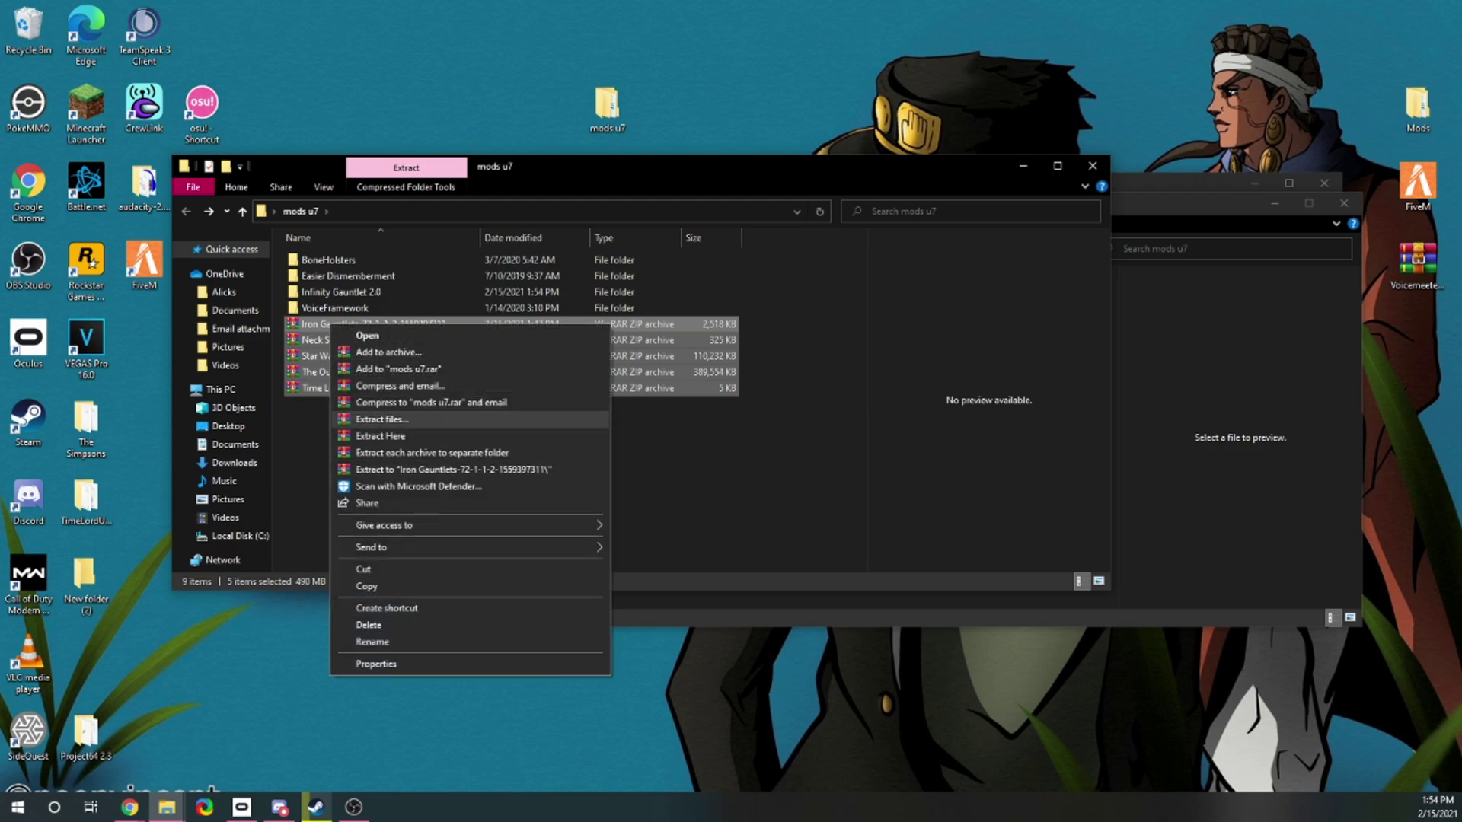
{"action": "left_click", "coordinate": [365, 438]}
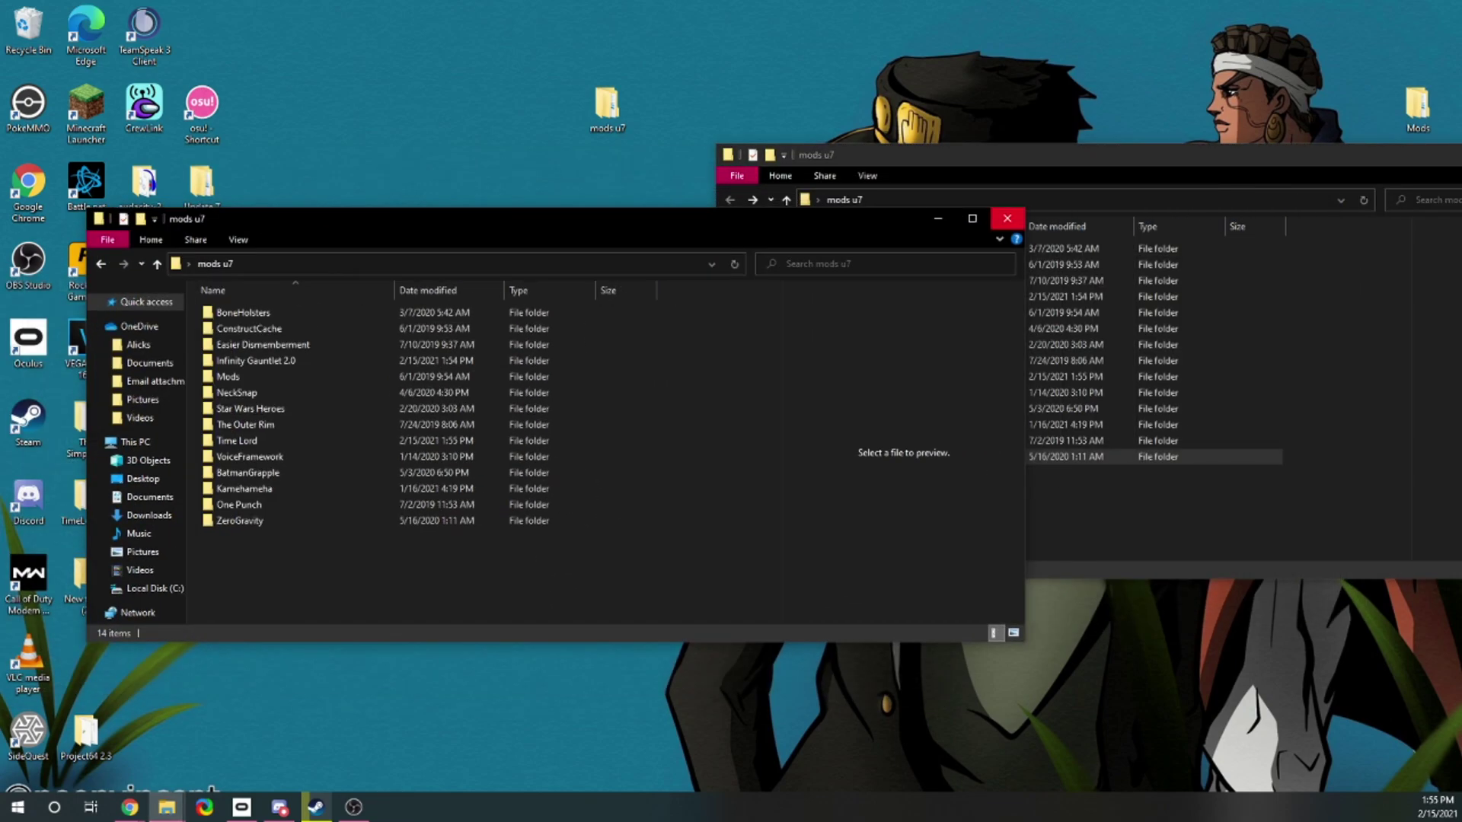
{"action": "left_click", "coordinate": [1008, 218]}
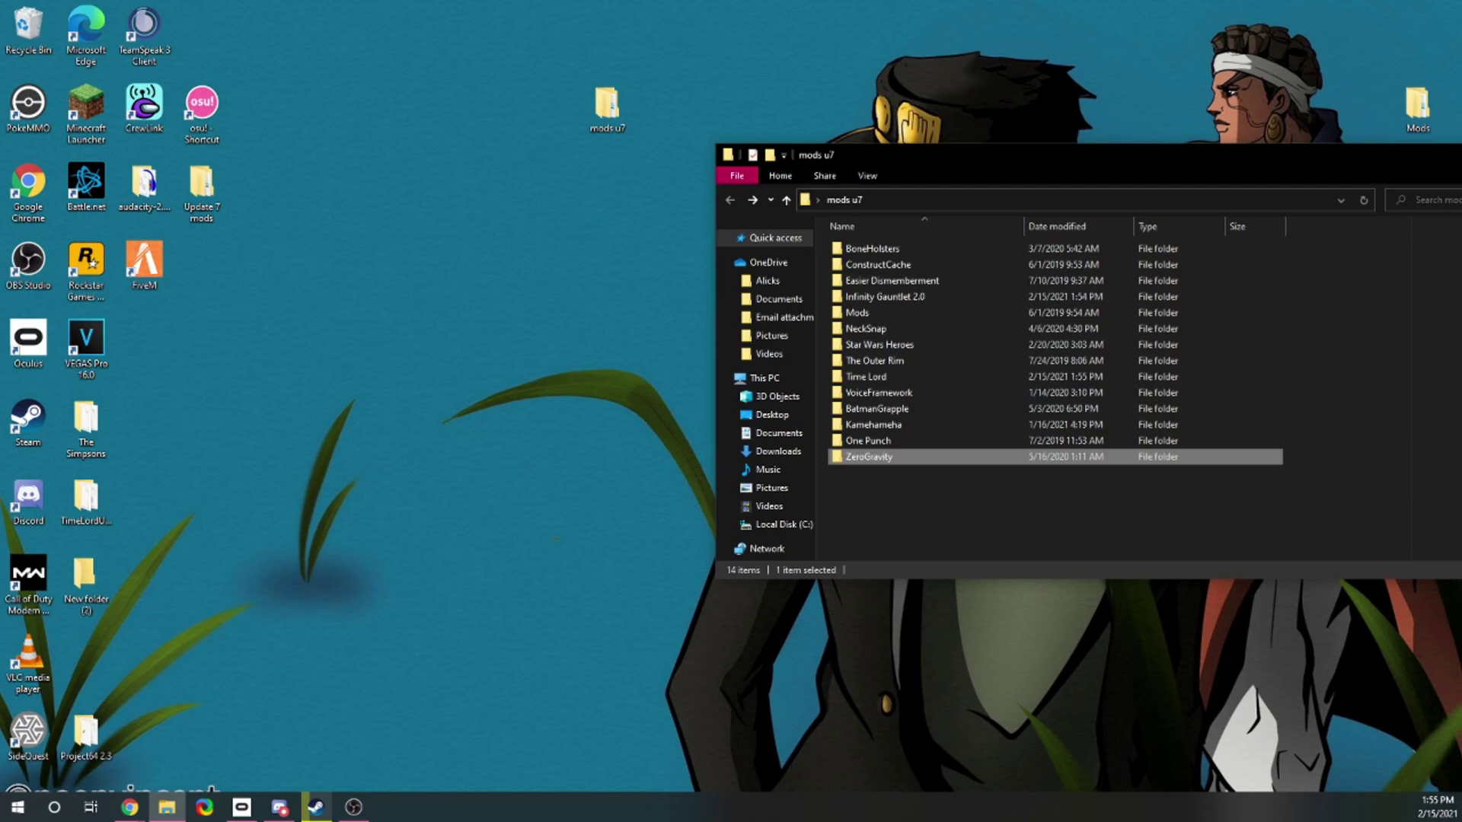
Switch to Steam, browse Blade & Sorcery's local files and open the StreamingAssets folder inside BladeAndSorcery_Data
{"action": "left_click", "coordinate": [315, 807]}
{"action": "right_click", "coordinate": [256, 228]}
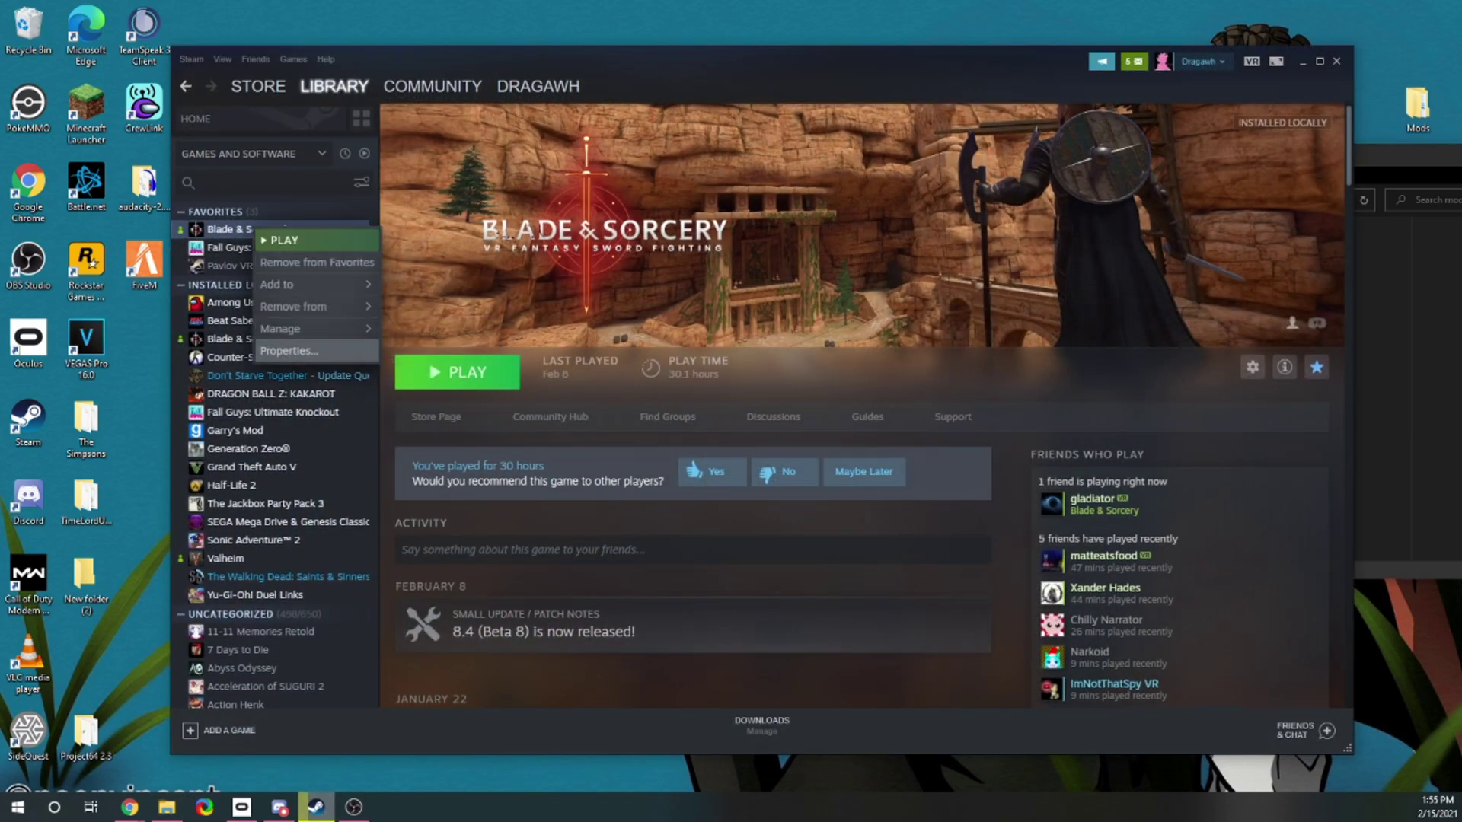
{"action": "left_click", "coordinate": [292, 352]}
{"action": "left_click", "coordinate": [462, 279]}
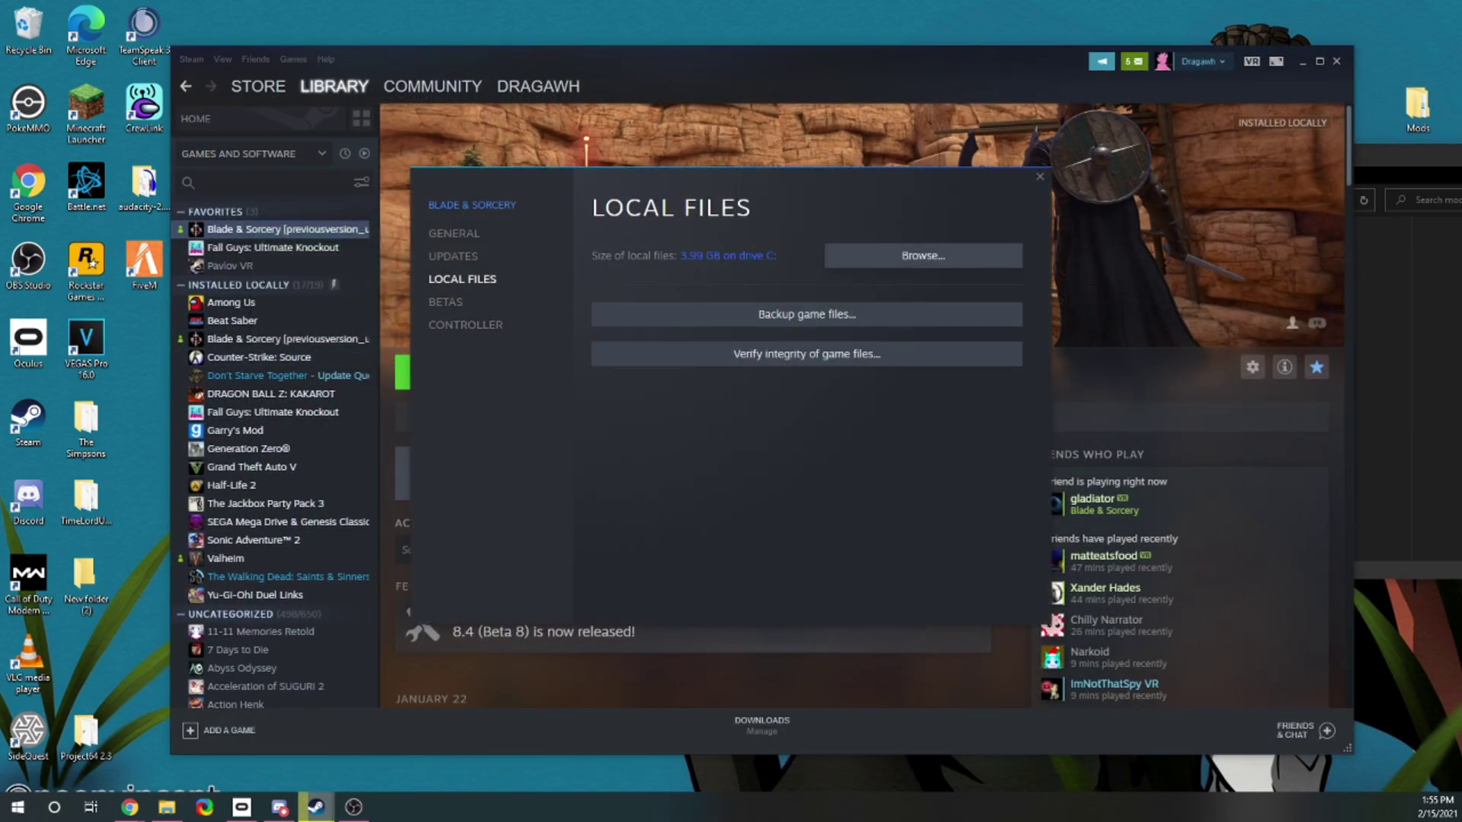
{"action": "left_click", "coordinate": [923, 256]}
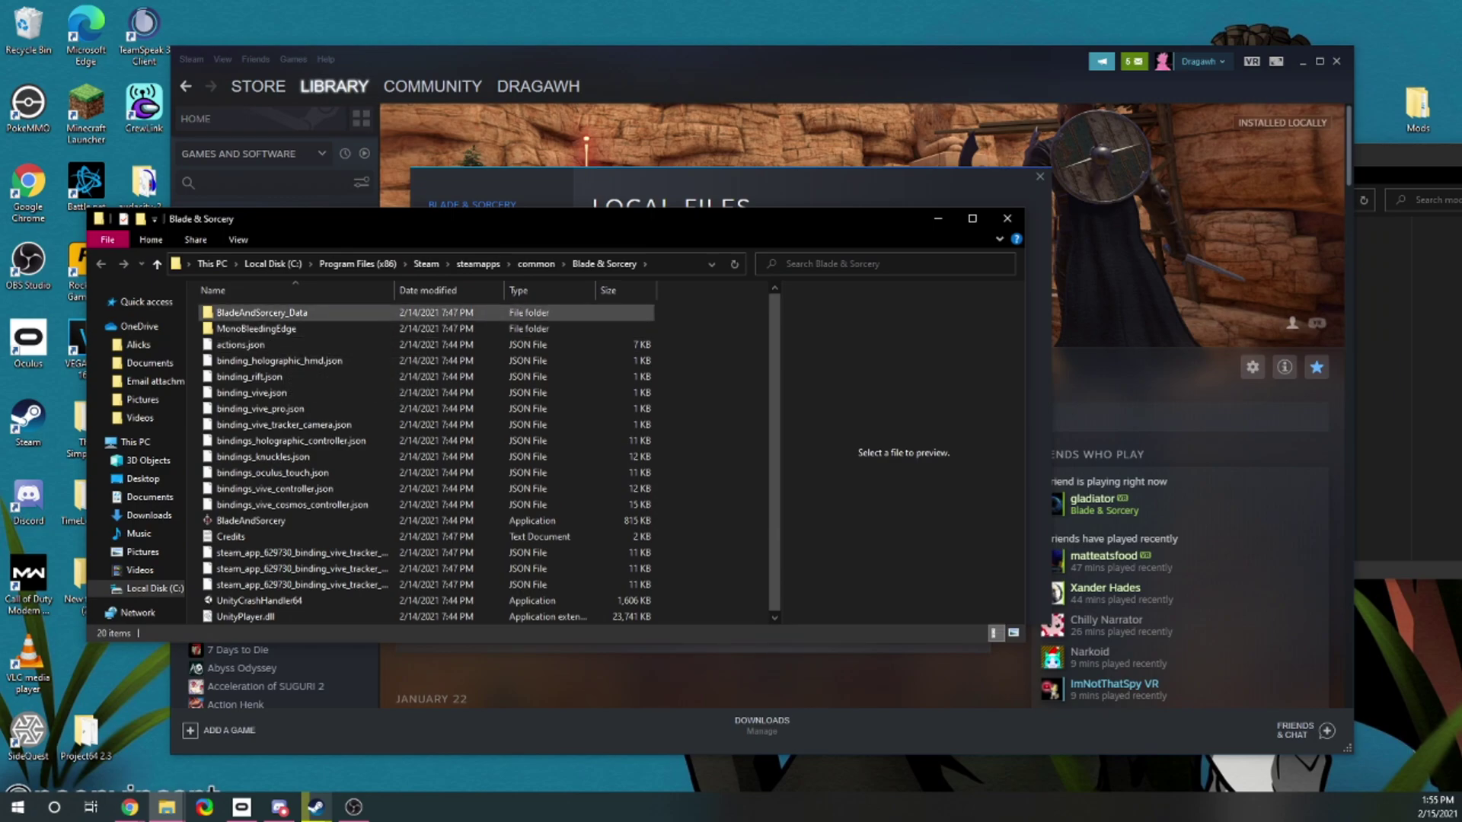
{"action": "double_click", "coordinate": [263, 313]}
{"action": "double_click", "coordinate": [249, 360]}
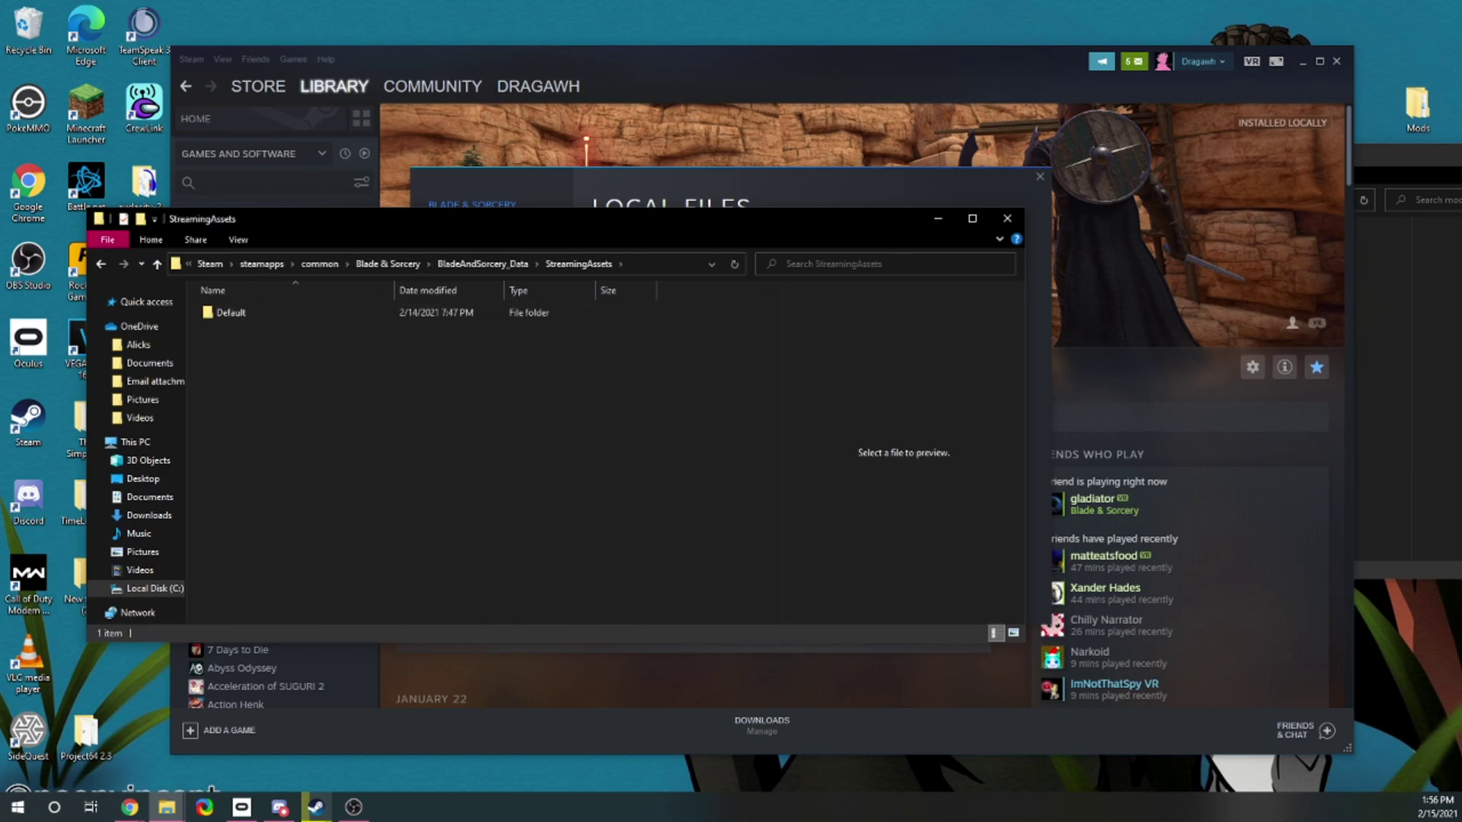
Move all the mod folders from mods u7 into Blade & Sorcery's StreamingAssets folder
{"action": "mouse_move", "coordinate": [166, 807]}
{"action": "left_click", "coordinate": [81, 735]}
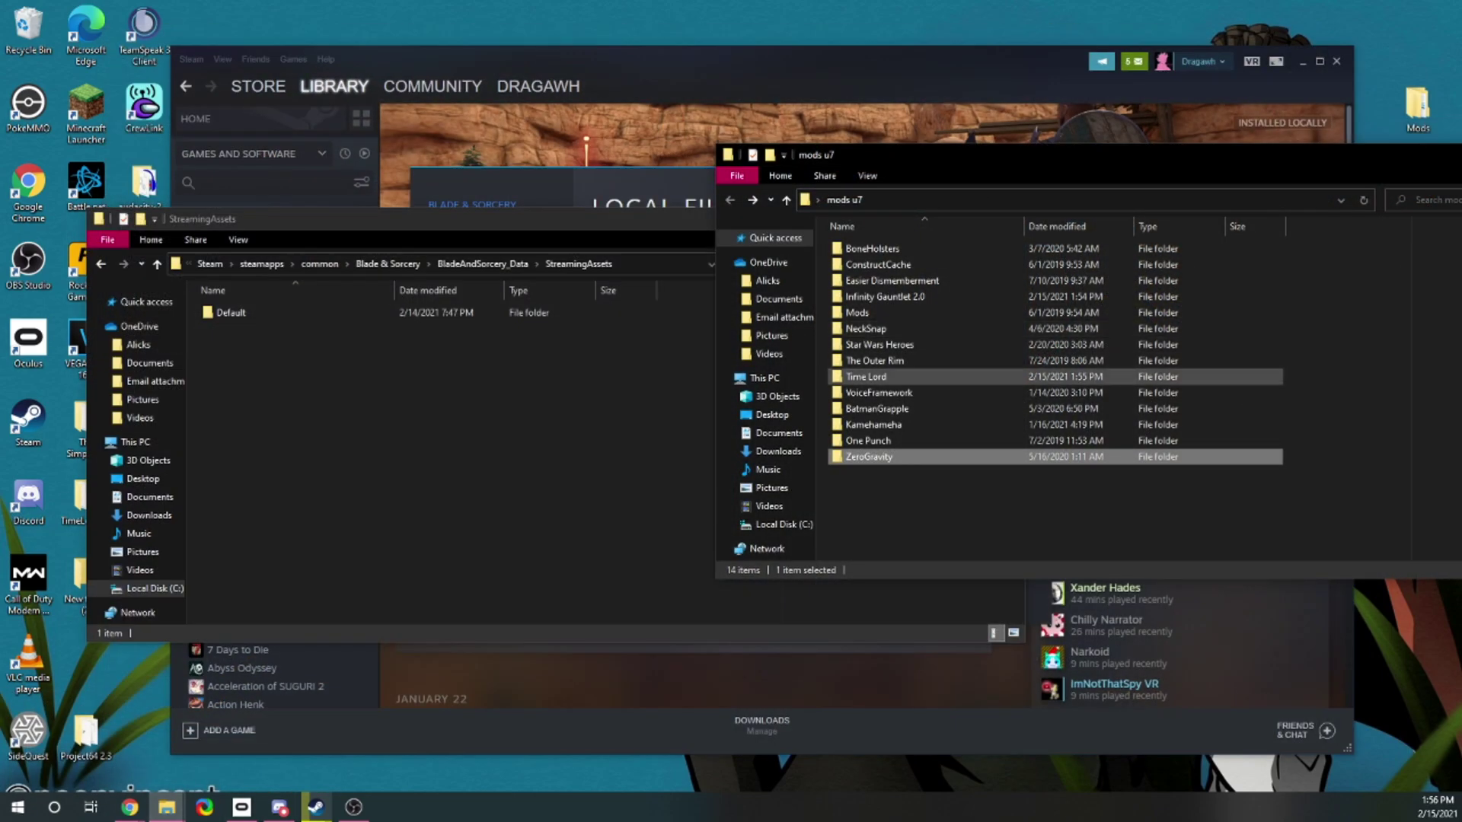
{"action": "left_click_drag", "start_coordinate": [929, 487], "coordinate": [385, 426]}
{"action": "left_click", "coordinate": [694, 522]}
{"action": "right_click", "coordinate": [695, 523]}
{"action": "left_click", "coordinate": [735, 605]}
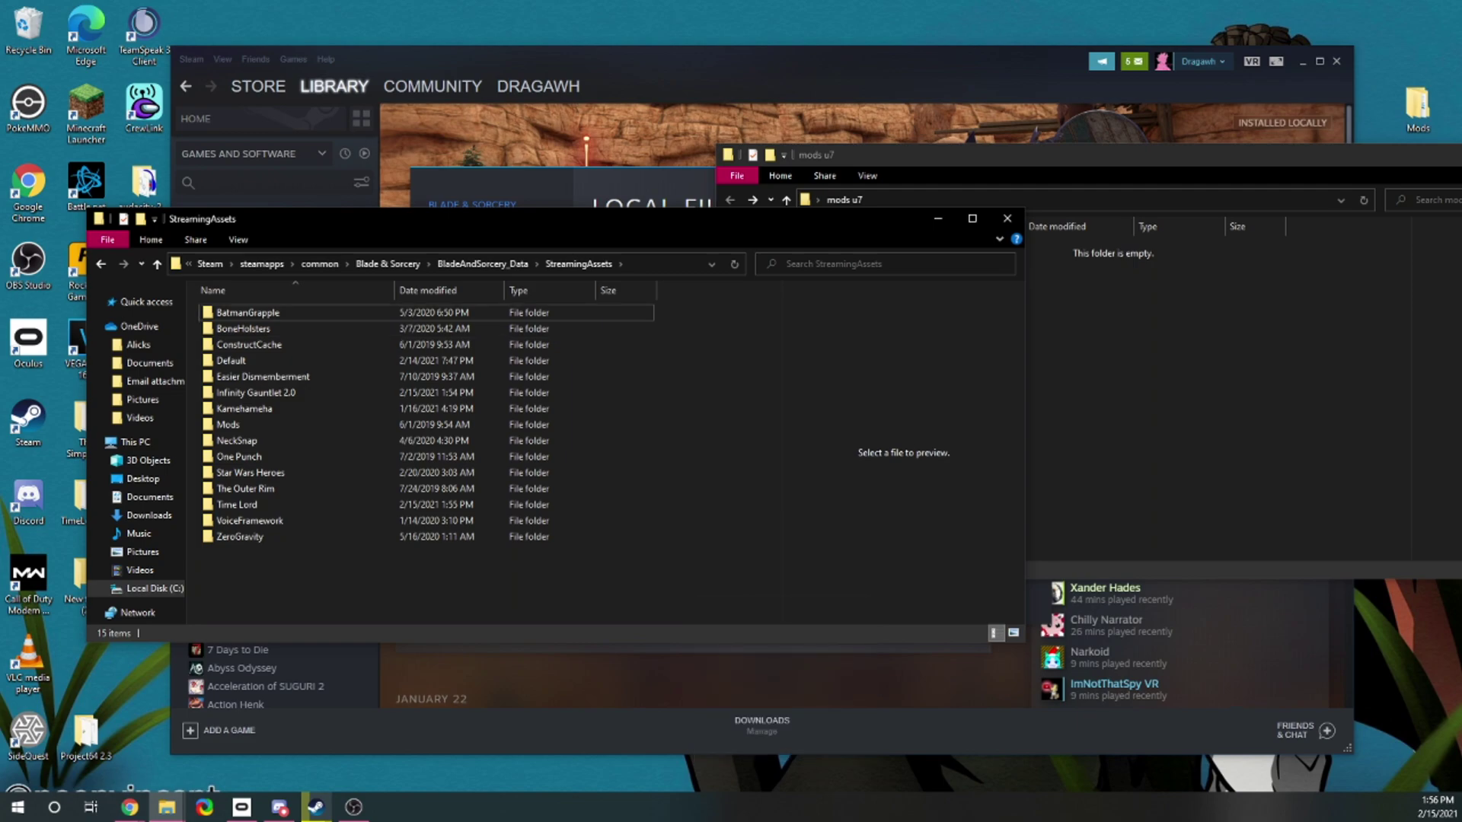
{"action": "left_click_drag", "start_coordinate": [548, 217], "coordinate": [691, 189]}
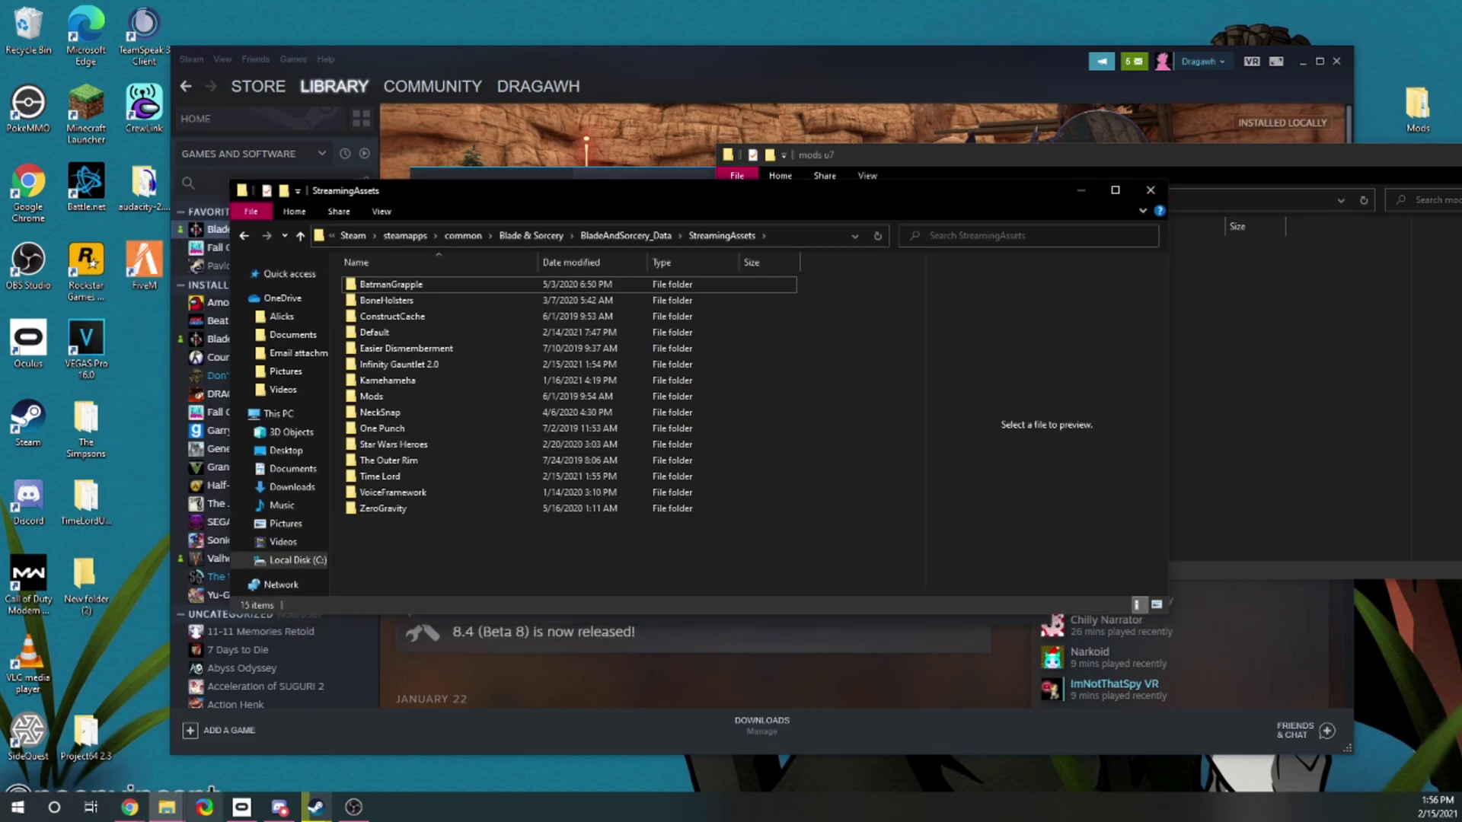
Switch to the Oculus app, dismiss the Asgard's Wrath details and open the devices page
{"action": "left_click", "coordinate": [241, 807]}
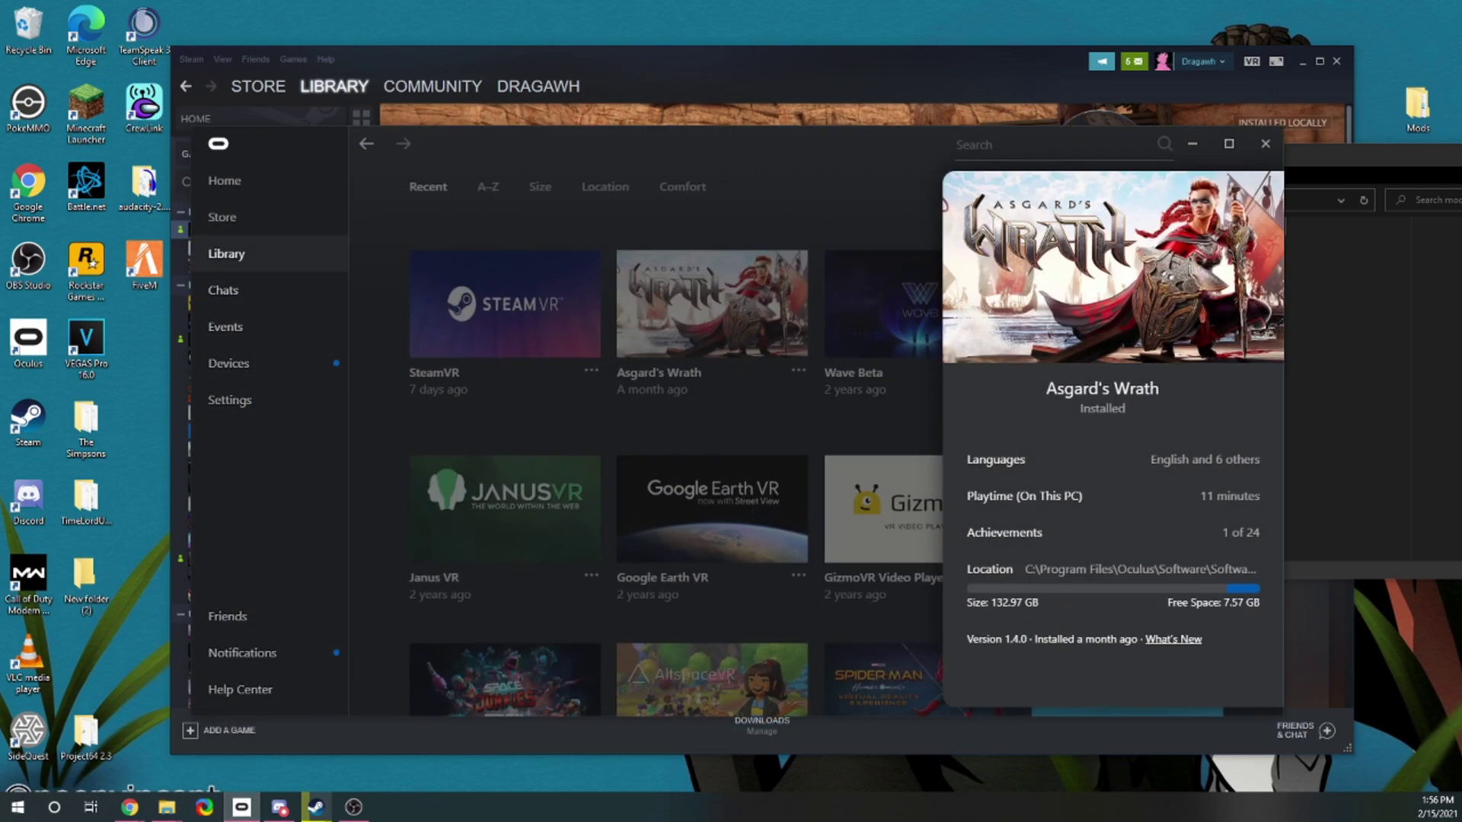
{"action": "left_click", "coordinate": [1265, 144]}
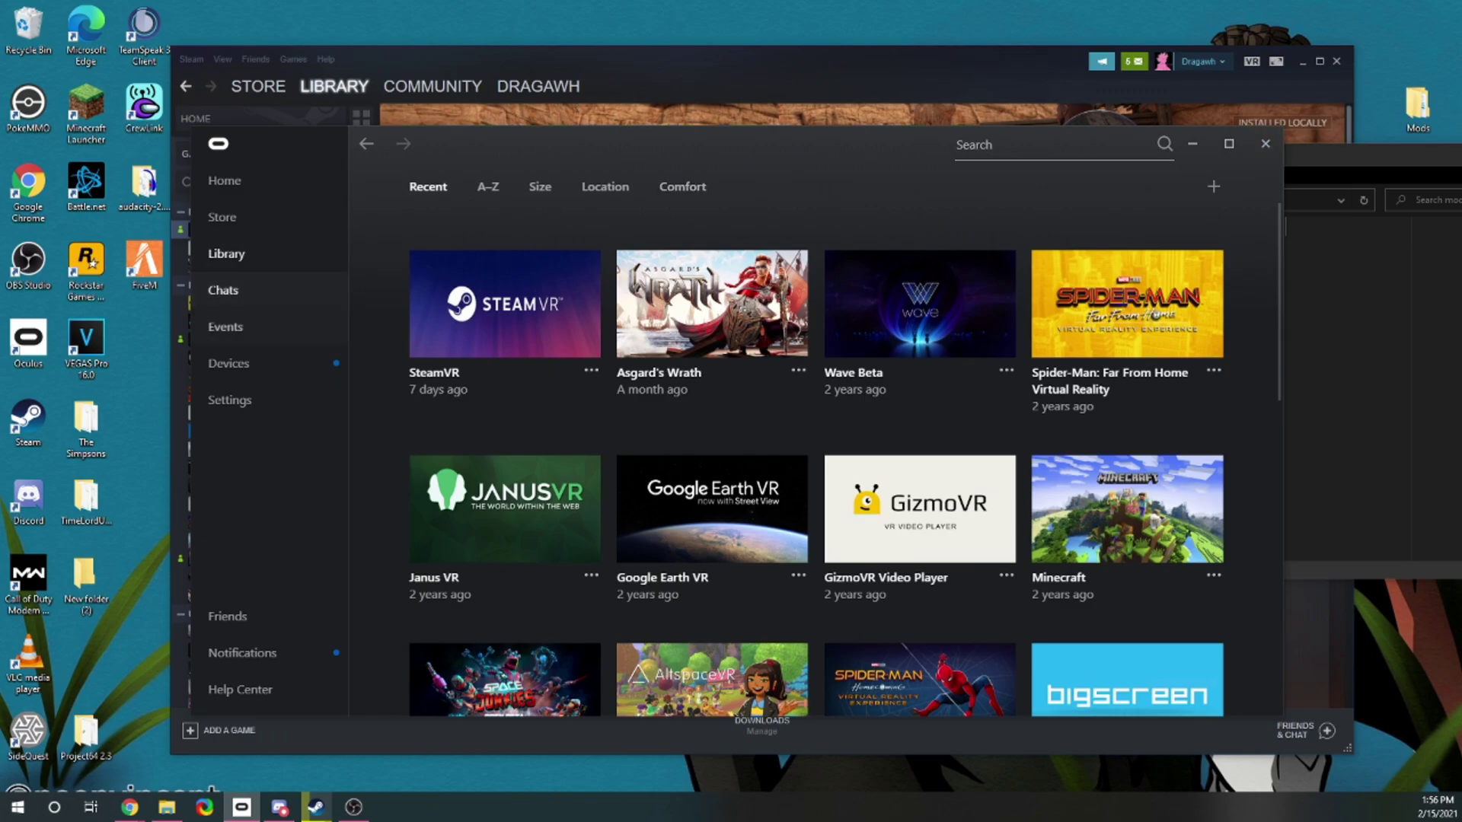
{"action": "left_click", "coordinate": [228, 364]}
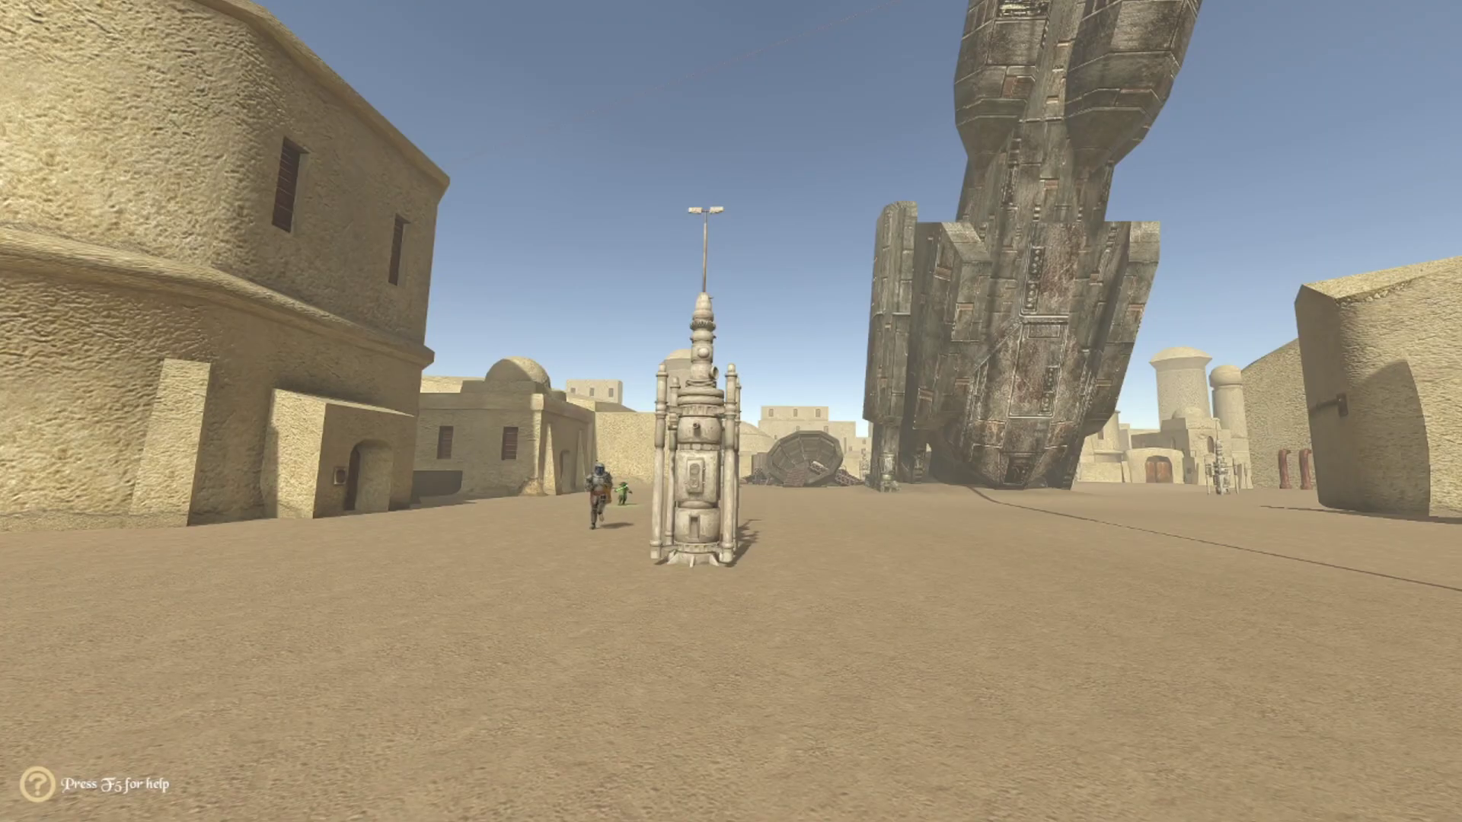